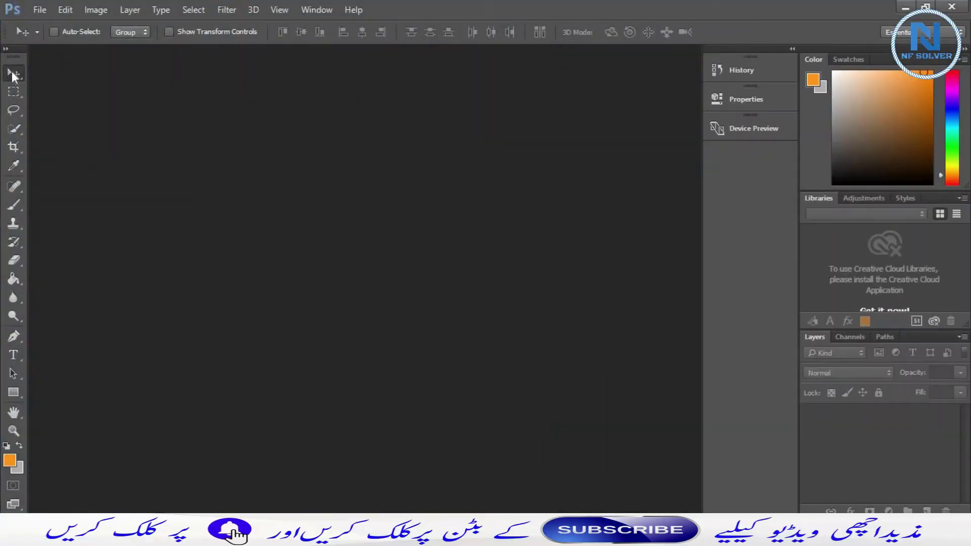
Step: Browse the Lasso, Quick Selection, Move and Crop tool flyouts
left_click(19, 116)
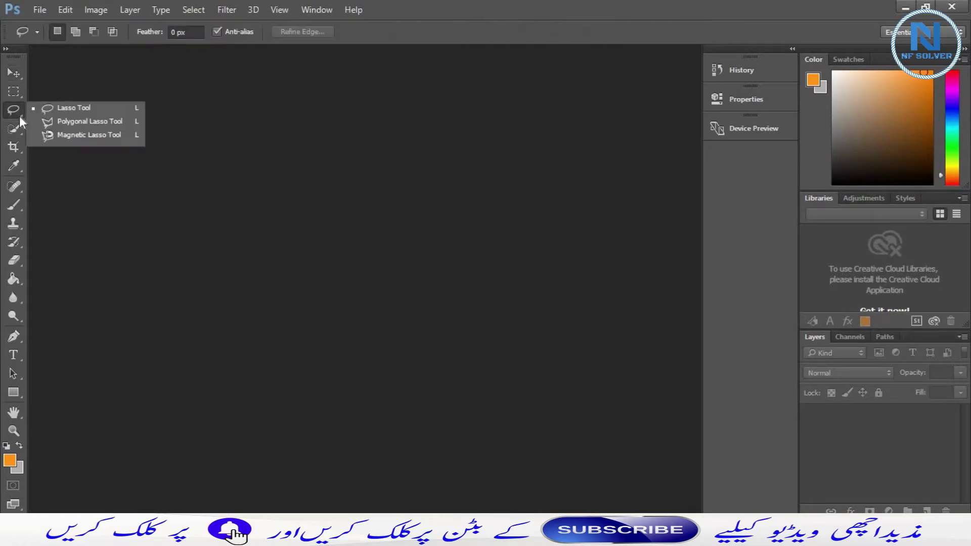
left_click(12, 126)
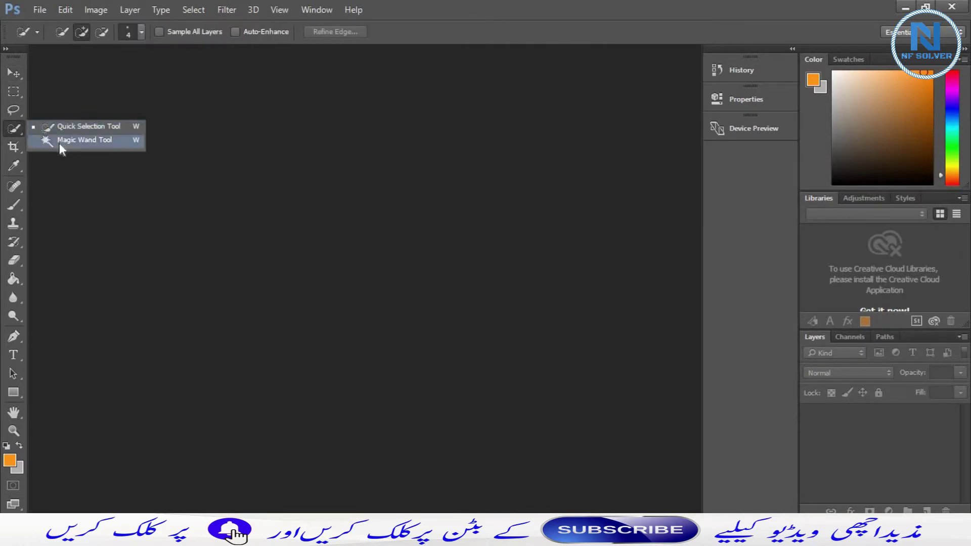
left_click(11, 73)
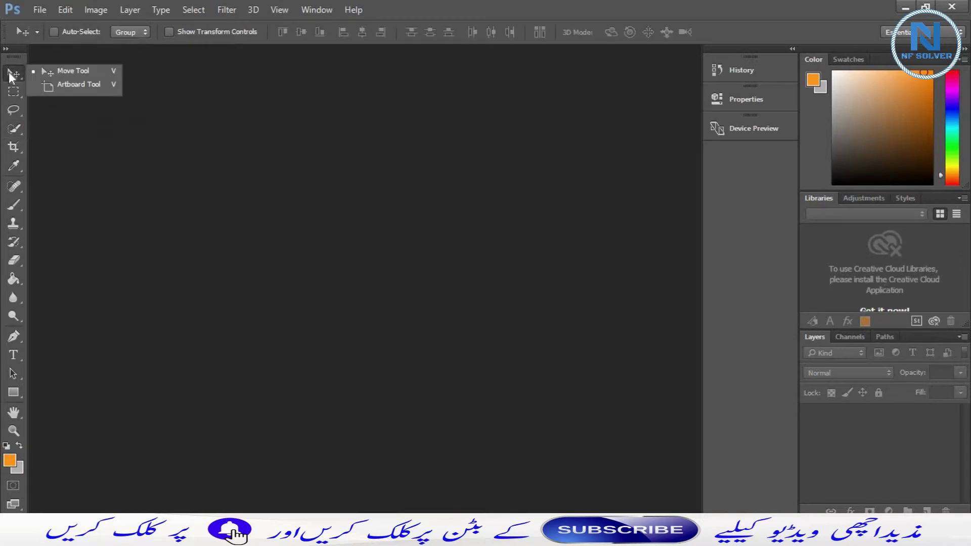
left_click(184, 167)
left_click(14, 137)
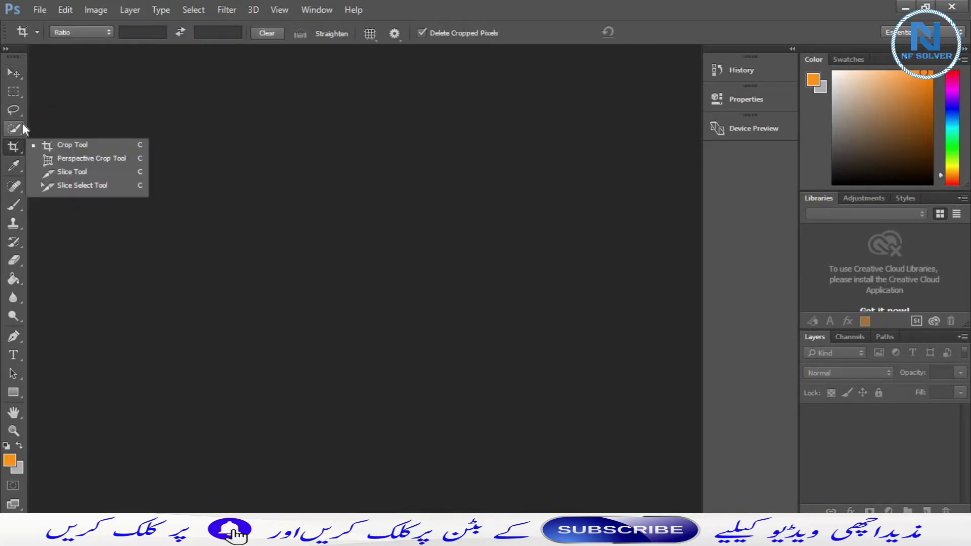
Step: Revisit the Quick Selection and Lasso variants, then return to the Move Tool
left_click(23, 123)
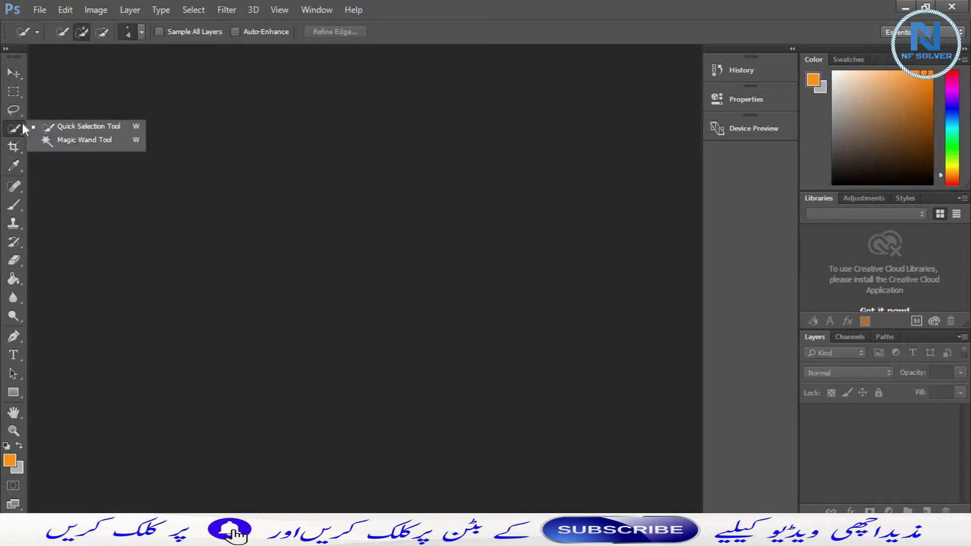
left_click(23, 114)
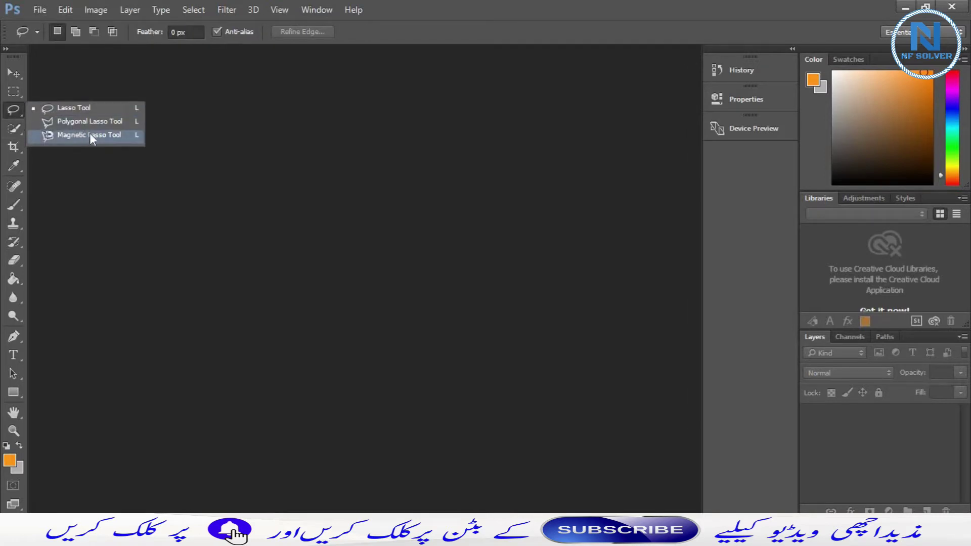
left_click(55, 165)
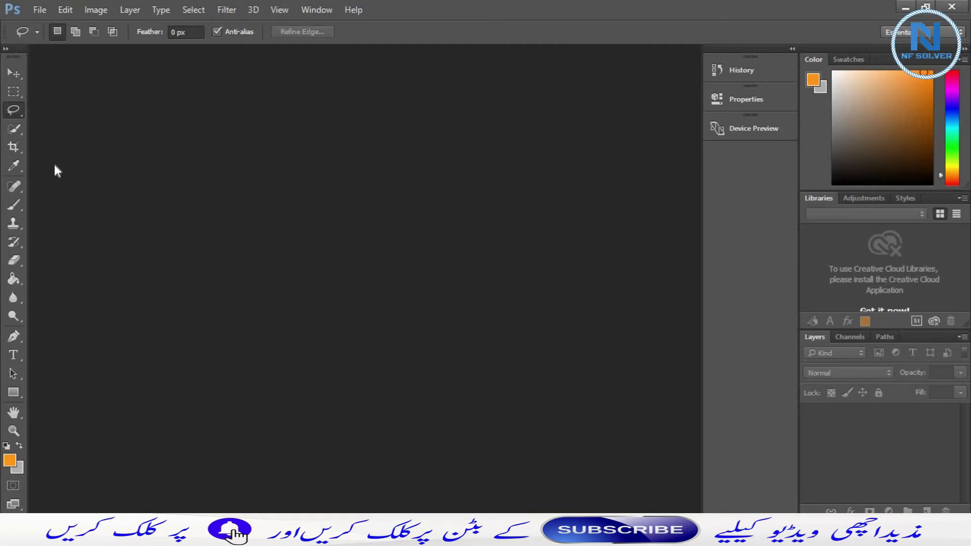
left_click(20, 129)
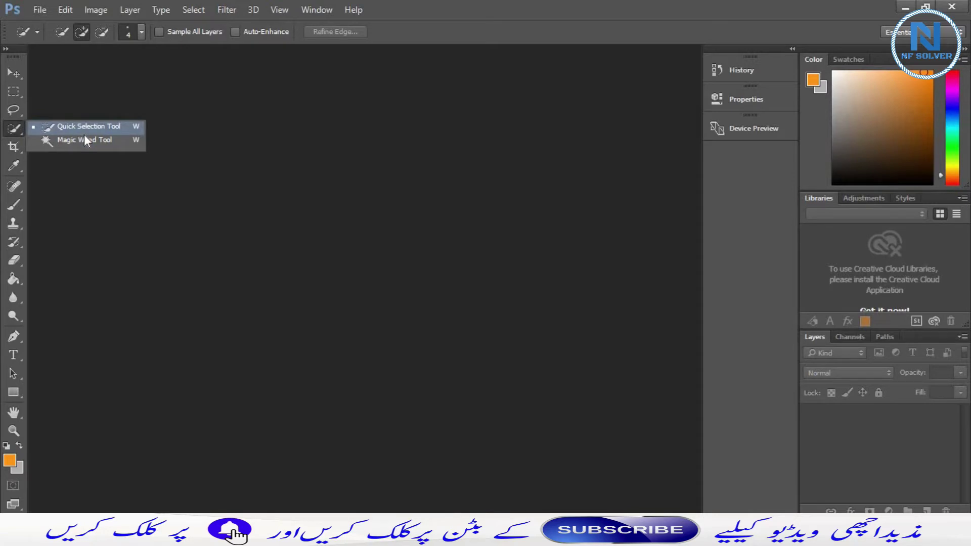
left_click(13, 74)
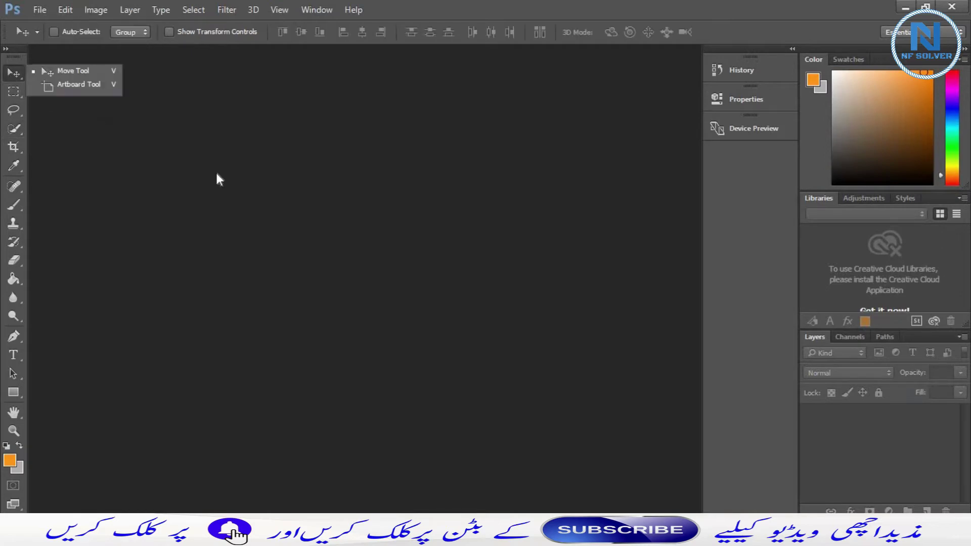
Step: Open the studio photo of the man in the black t-shirt
double_click(294, 251)
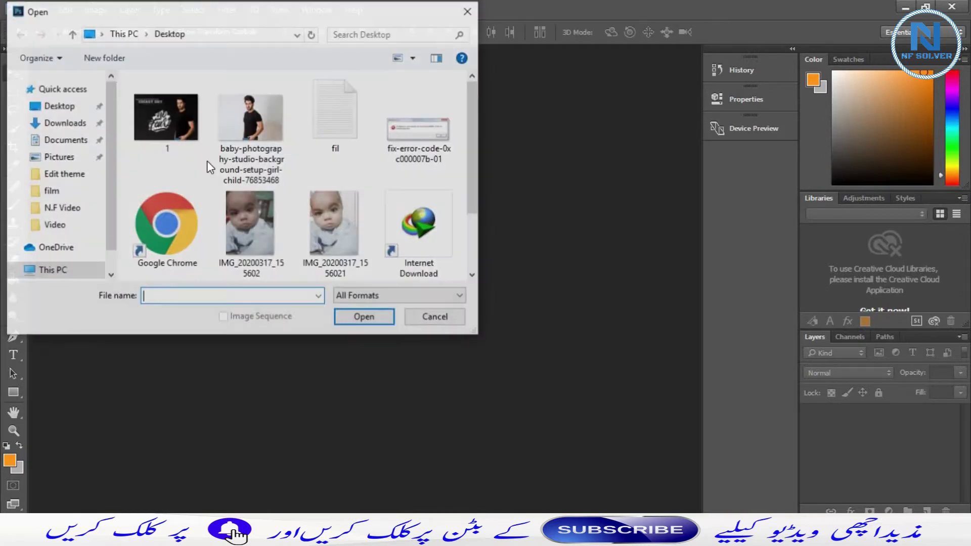
left_click(226, 130)
double_click(227, 130)
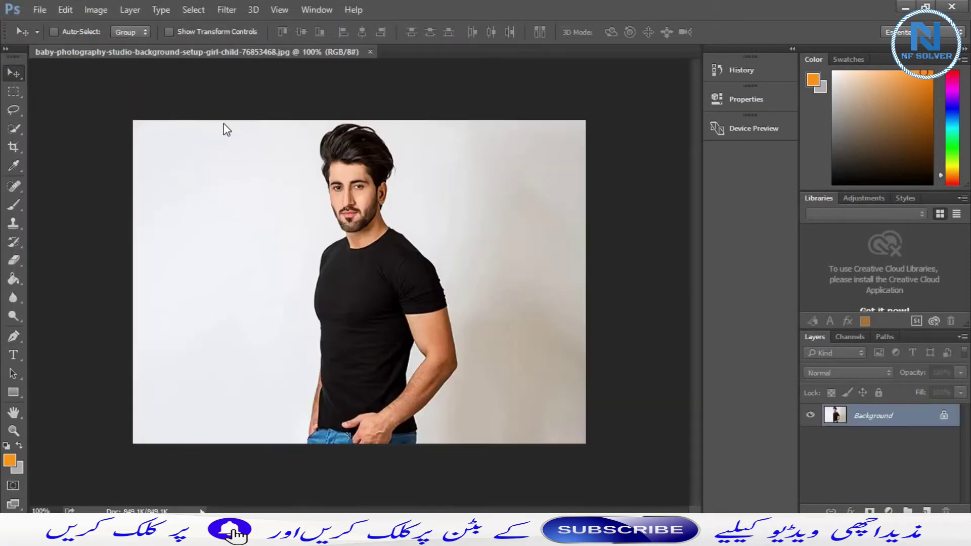
Step: View the photo fit-to-window and at 100%, then preview the Lasso and Quick Selection tools
key("ctrl+0")
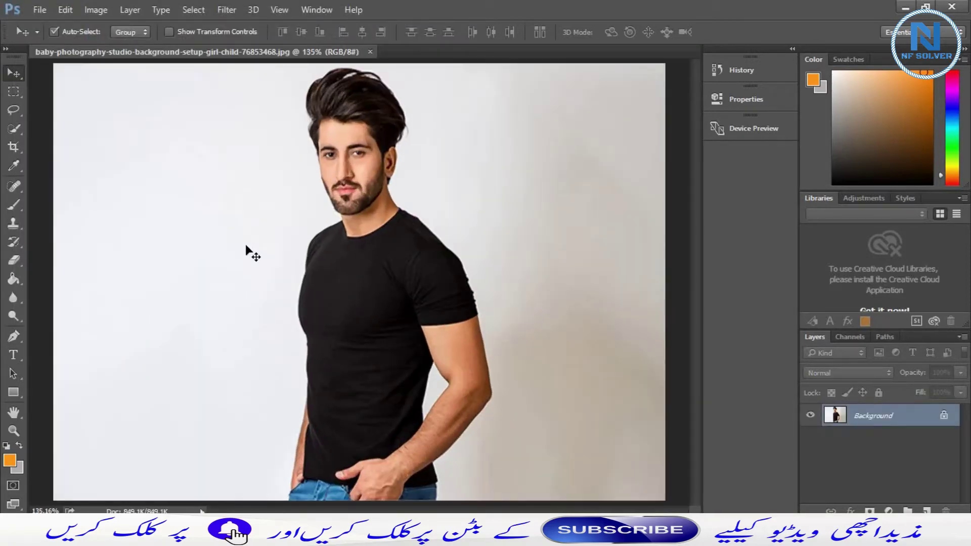
key("ctrl+1")
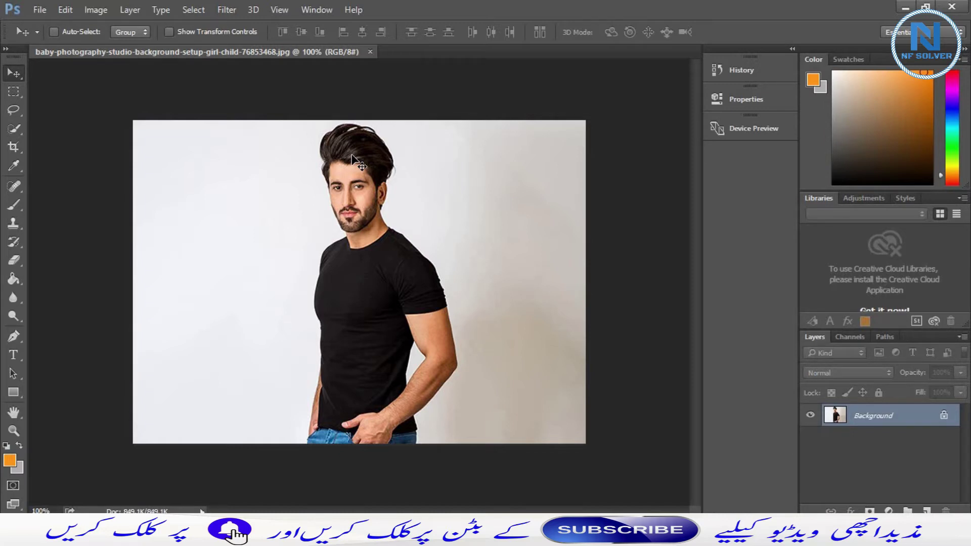
left_click(13, 110)
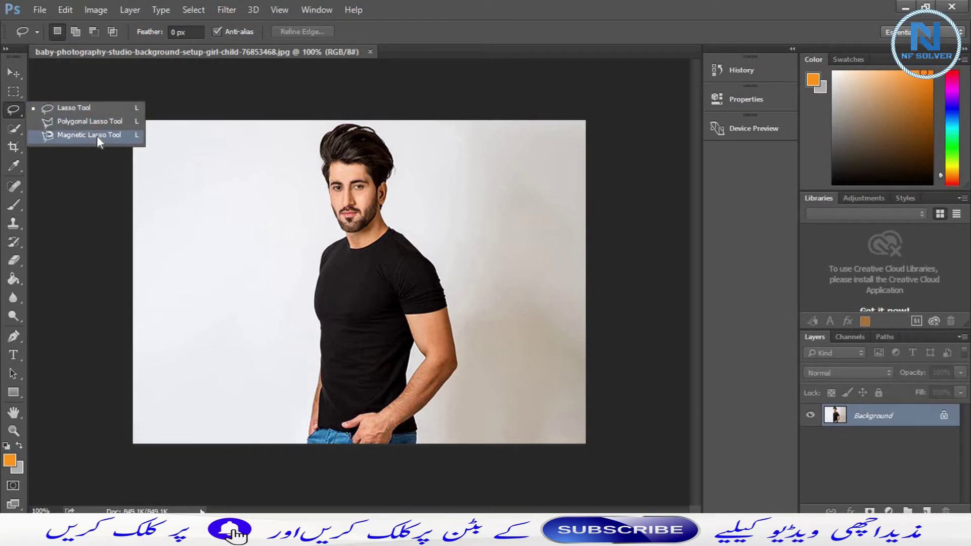
left_click(13, 129)
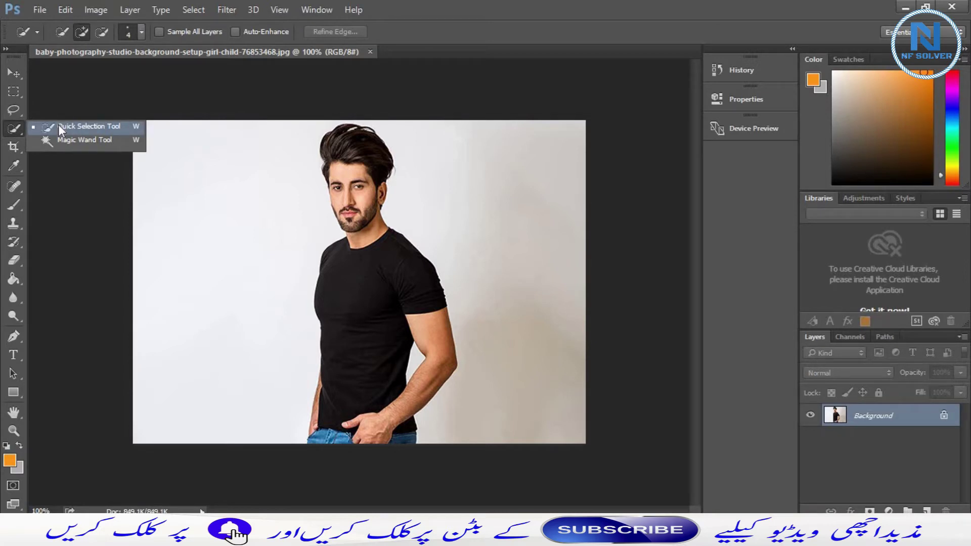
Step: Choose the Quick Selection Tool and zoom the photo
left_click(92, 129)
right_click(11, 132)
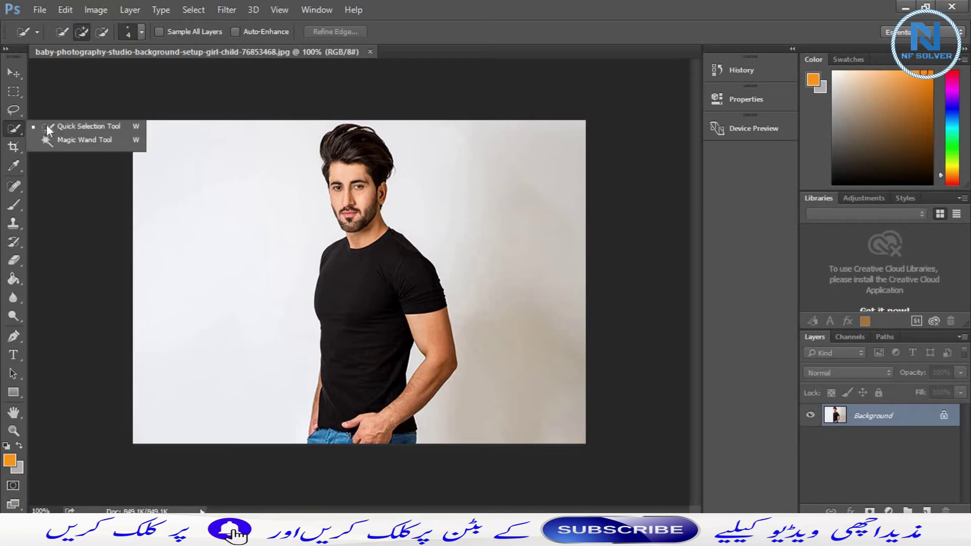
left_click(46, 127)
key("ctrl+plus")
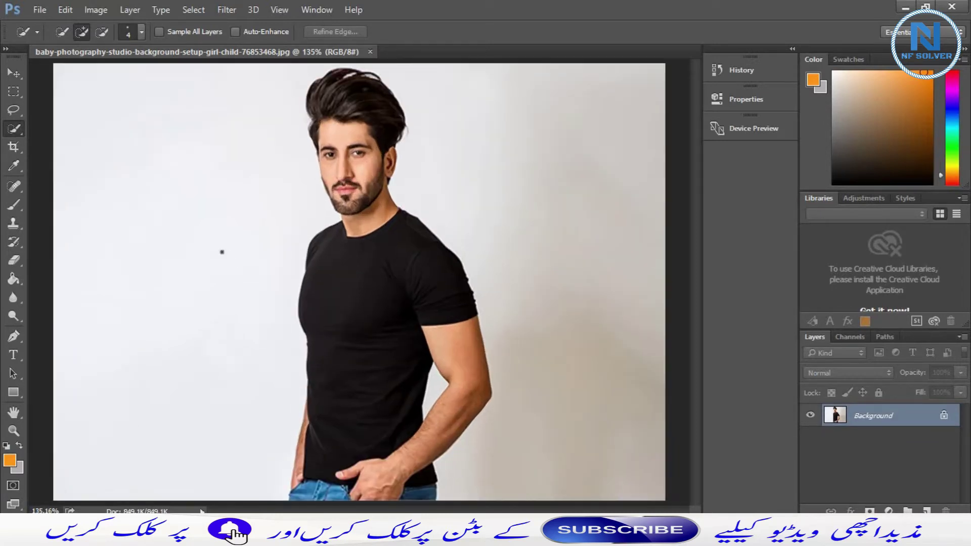
Step: Brush over the man's hair, face and t-shirt, then try a content-aware fill
left_click(336, 92)
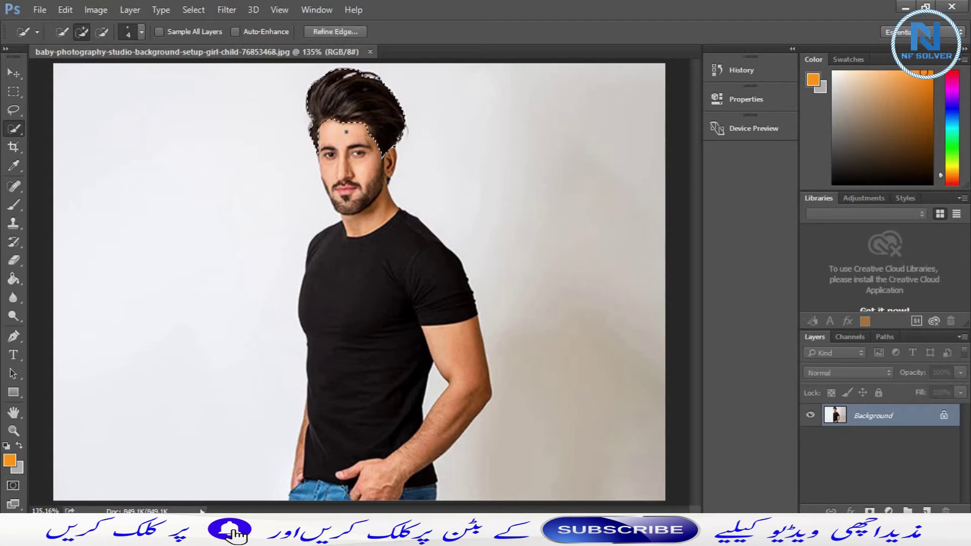
mouse_move(345, 134)
left_mouse_down()
mouse_move(348, 179)
mouse_move(393, 164)
left_mouse_up()
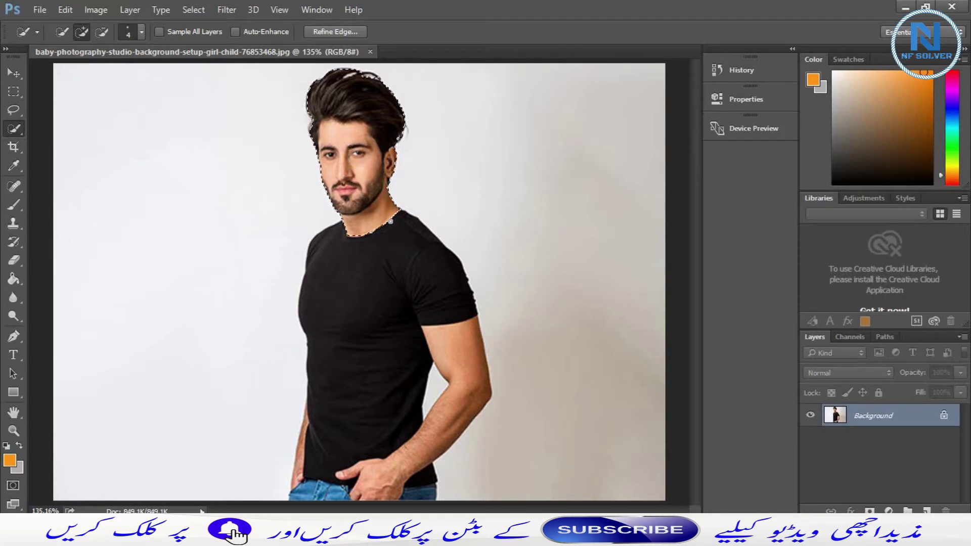
mouse_move(392, 164)
left_mouse_down()
mouse_move(345, 492)
mouse_move(417, 478)
mouse_move(442, 285)
left_mouse_up()
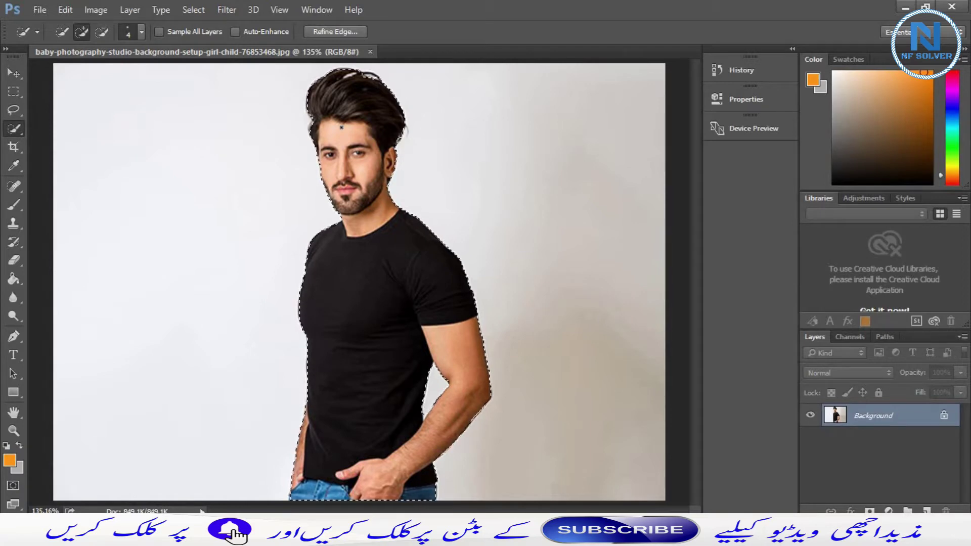
key("Delete")
key("Return")
Step: Undo the background fill and zoom in closely on the man's chest
key("ctrl+z")
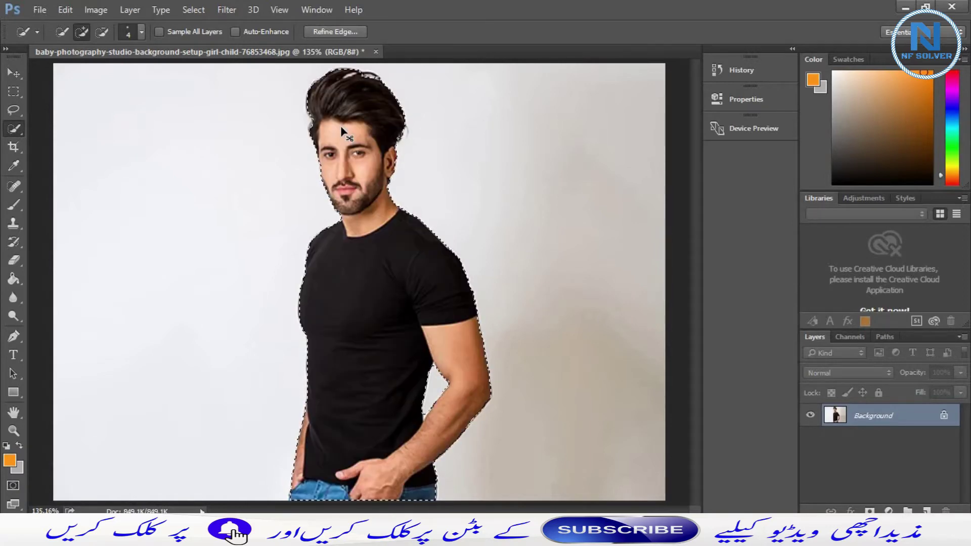
key("ctrl+plus")
key("ctrl+plus")
key("ctrl+plus")
scroll(341, 128, "down", 5)
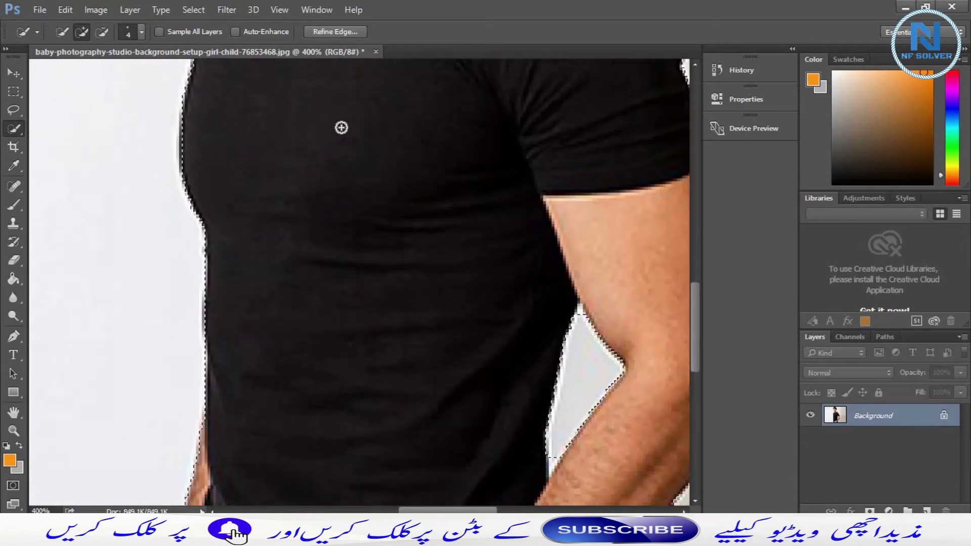
scroll(618, 351, "down", 4)
scroll(618, 353, "right", 2)
scroll(620, 354, "up", 1)
scroll(622, 359, "down", 1)
scroll(622, 359, "left", 1)
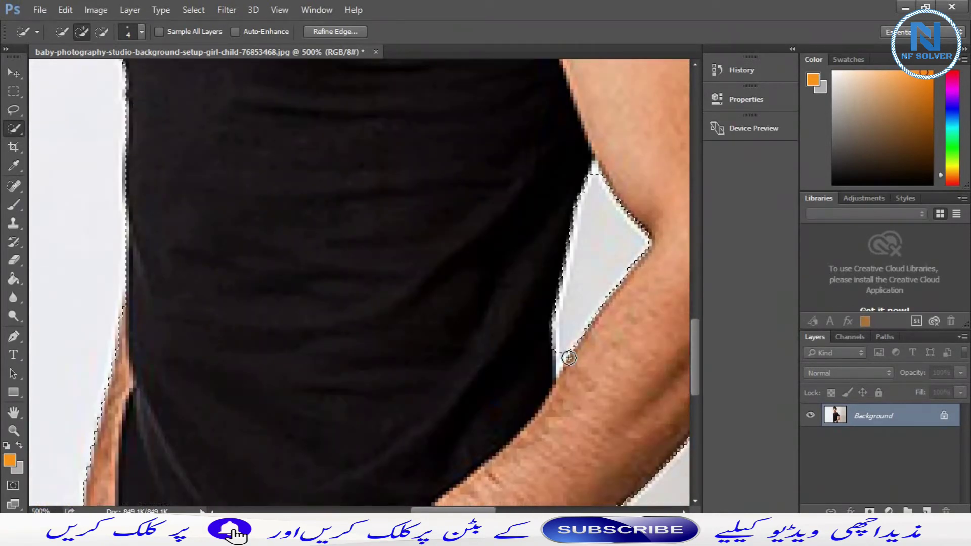
Step: Adjust the selection brush size, shrinking it to 1 and then enlarging it slightly
key("bracketright")
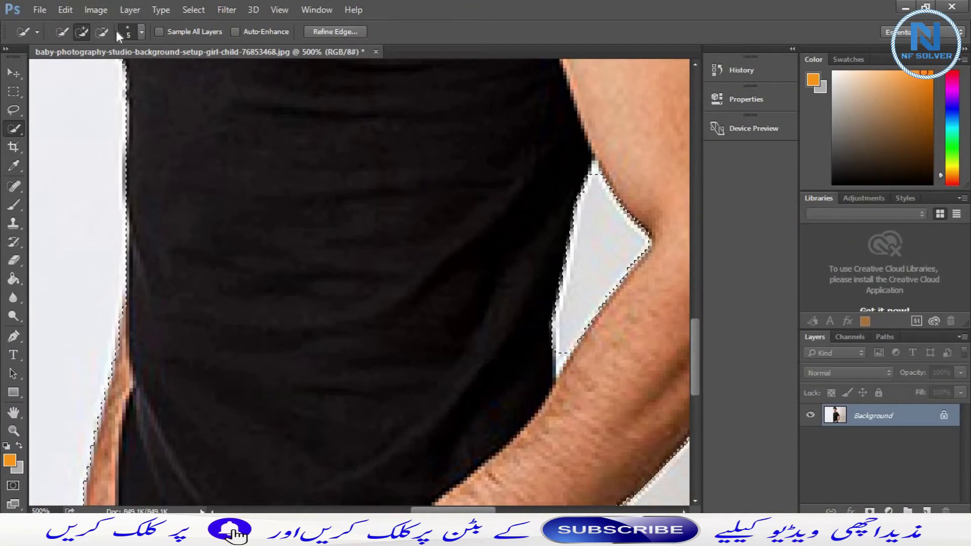
left_click(140, 33)
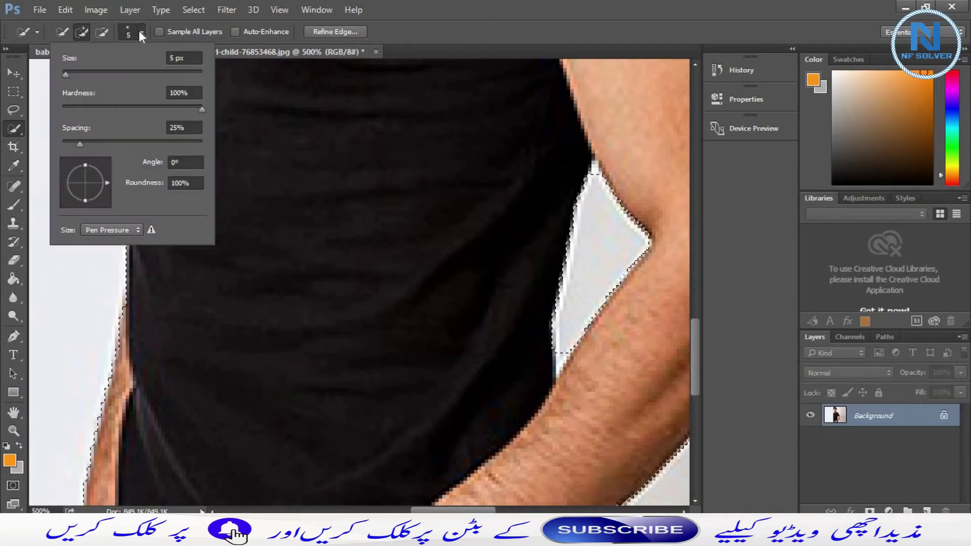
left_click(307, 160)
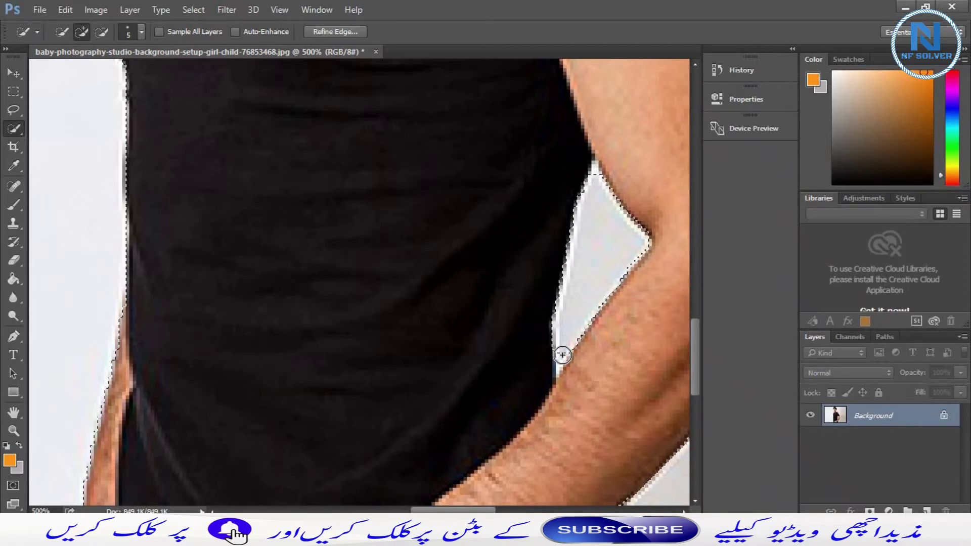
key("bracketleft")
key("bracketleft")
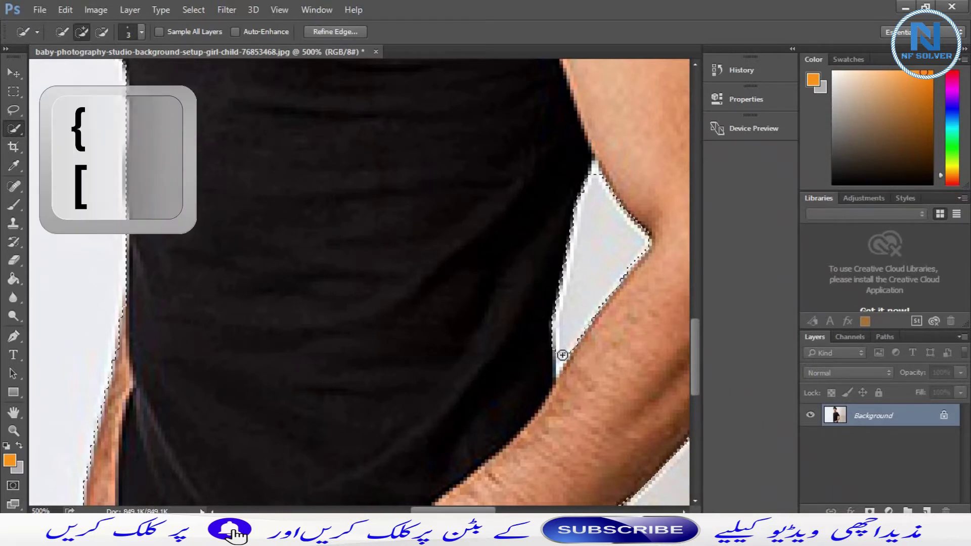
key("bracketleft")
key("bracketleft")
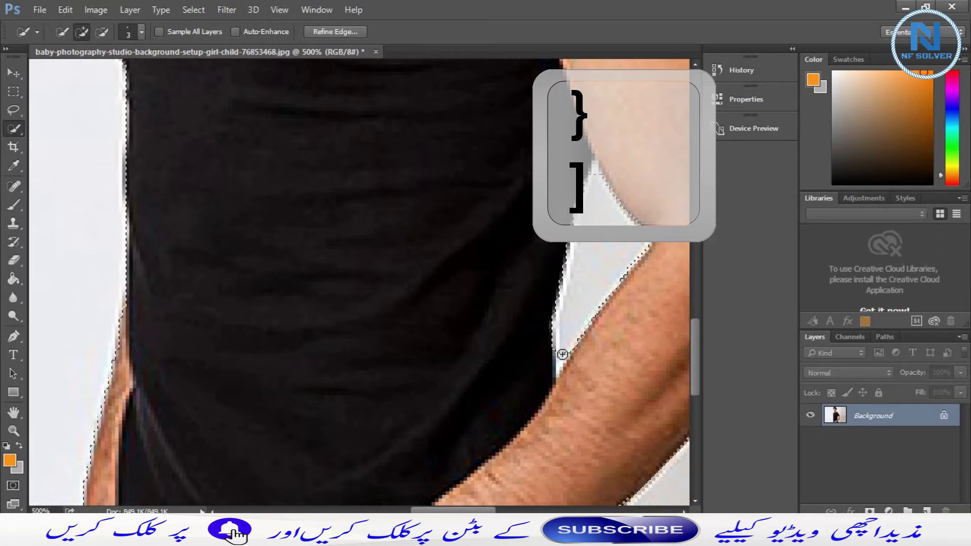
key("bracketright")
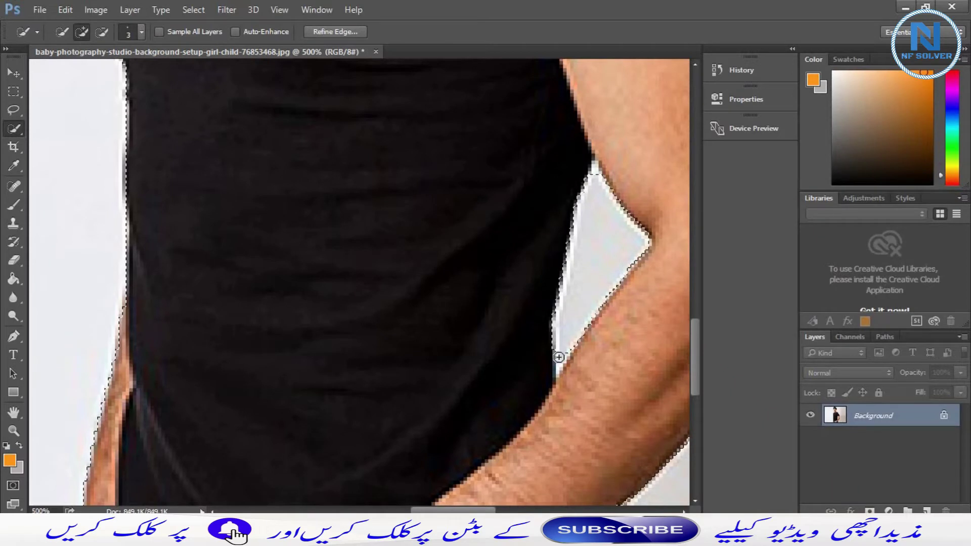
Step: Trim the selection to the shirt edge and fix the light gap beside the arm
left_click(565, 350, "alt")
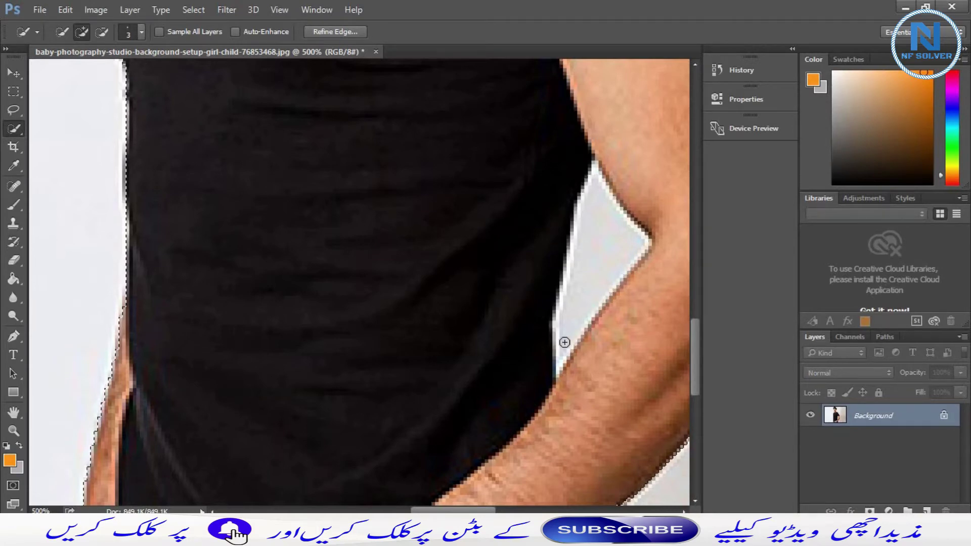
key("ctrl+plus")
left_click(537, 384)
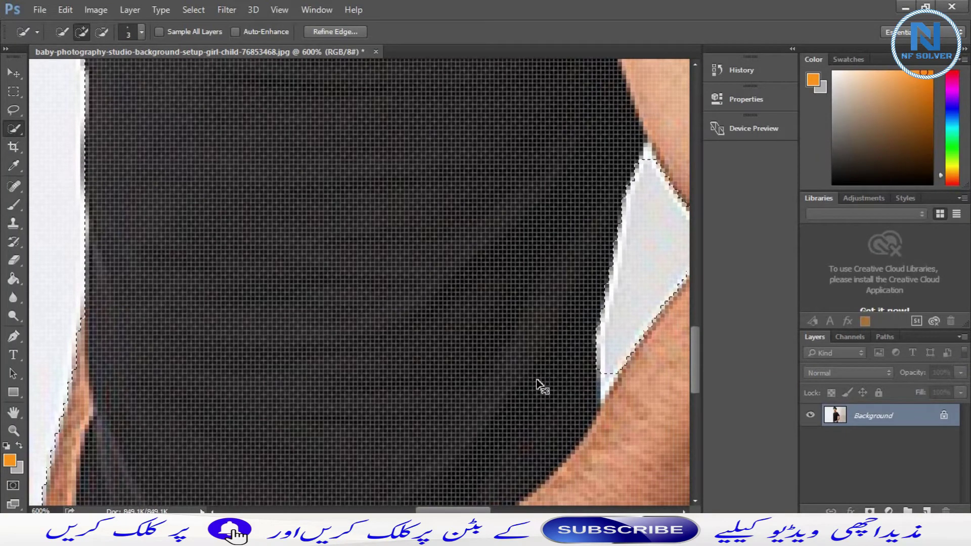
key("ctrl+minus")
key("alt")
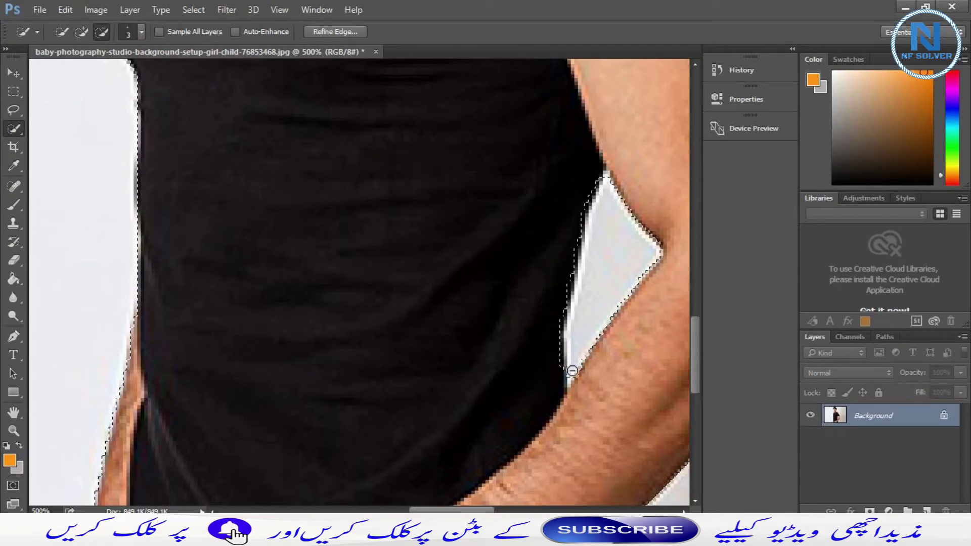
scroll(569, 376, "down", 3)
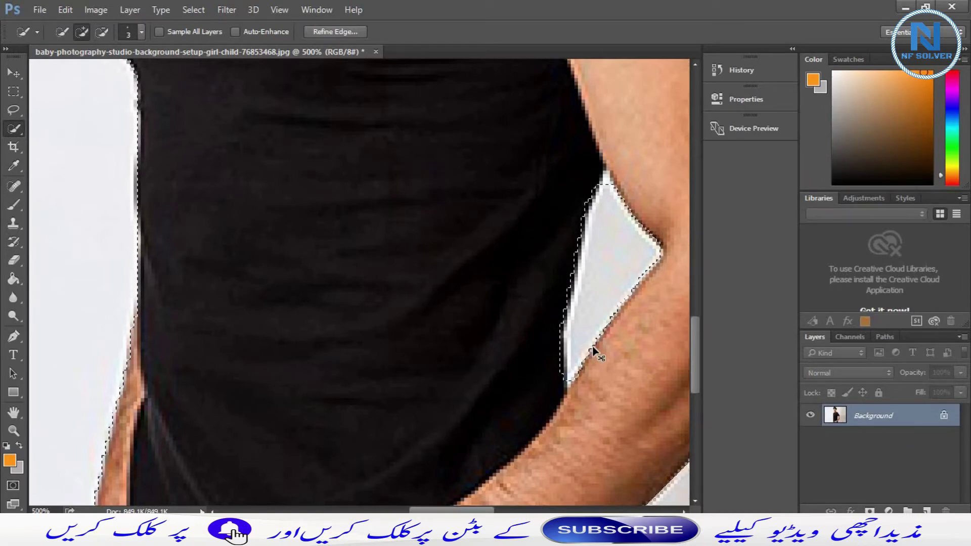
key("ctrl+0")
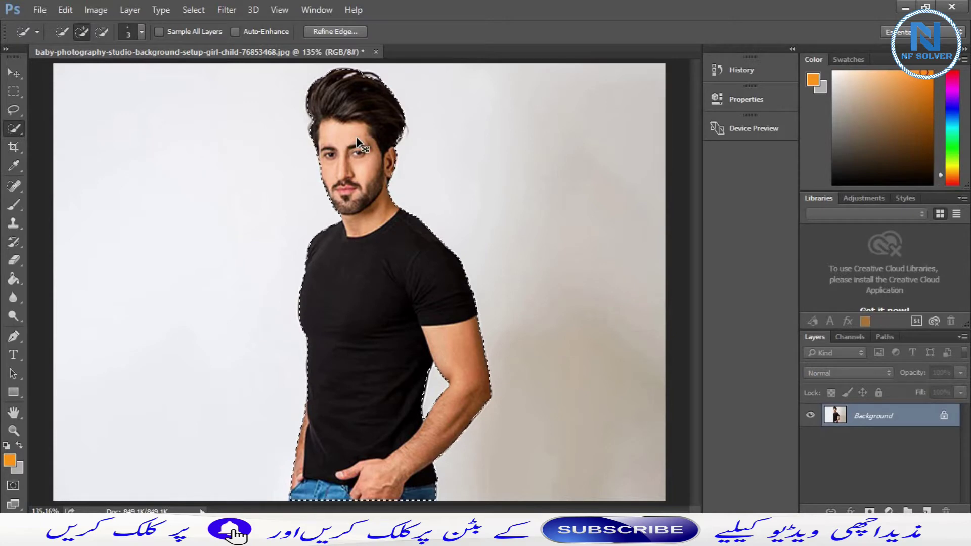
Step: Zoom in on the hair and add the missed top-right hair strand to the selection
key("ctrl+d")
key("ctrl+plus")
scroll(359, 144, "up", 5)
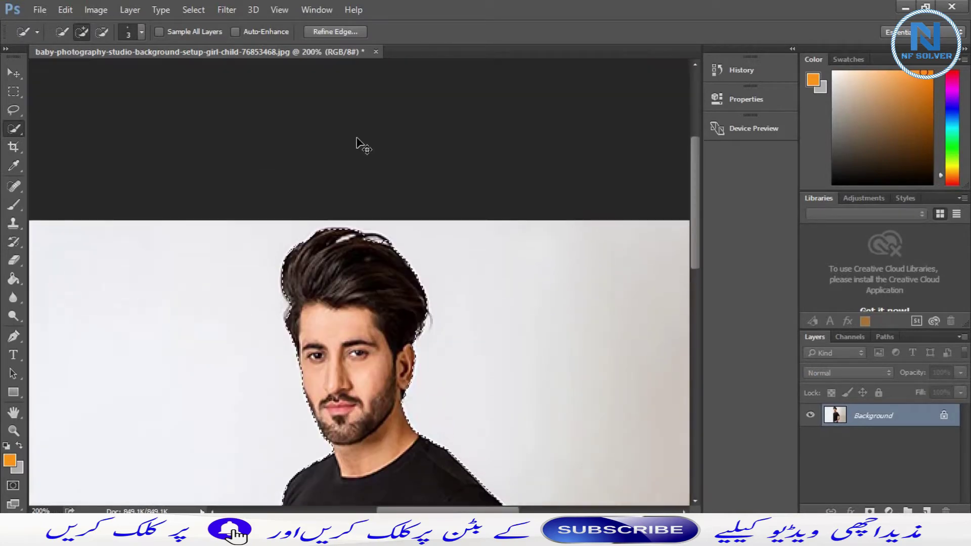
key("ctrl+plus")
key("ctrl+shift+d")
scroll(365, 219, "up", 1)
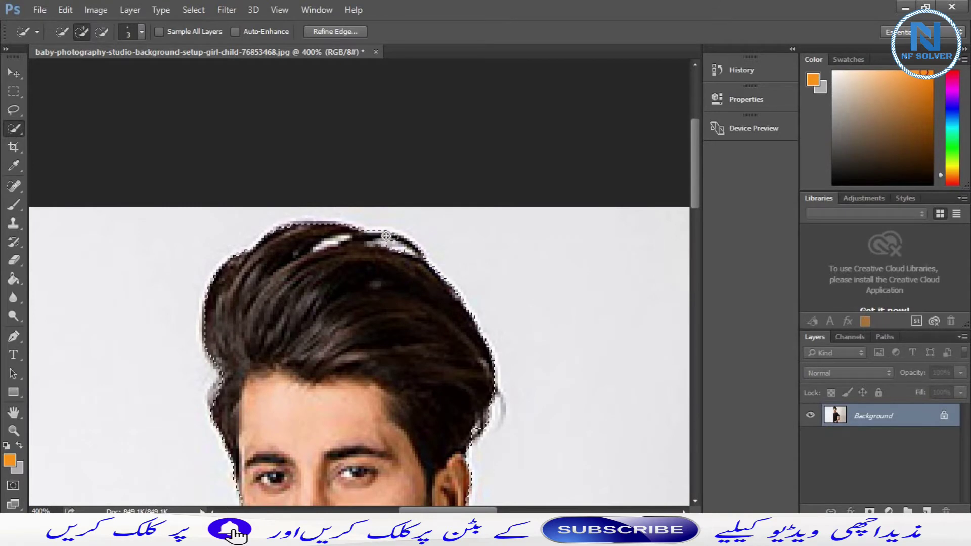
left_click_drag(368, 236, 410, 246)
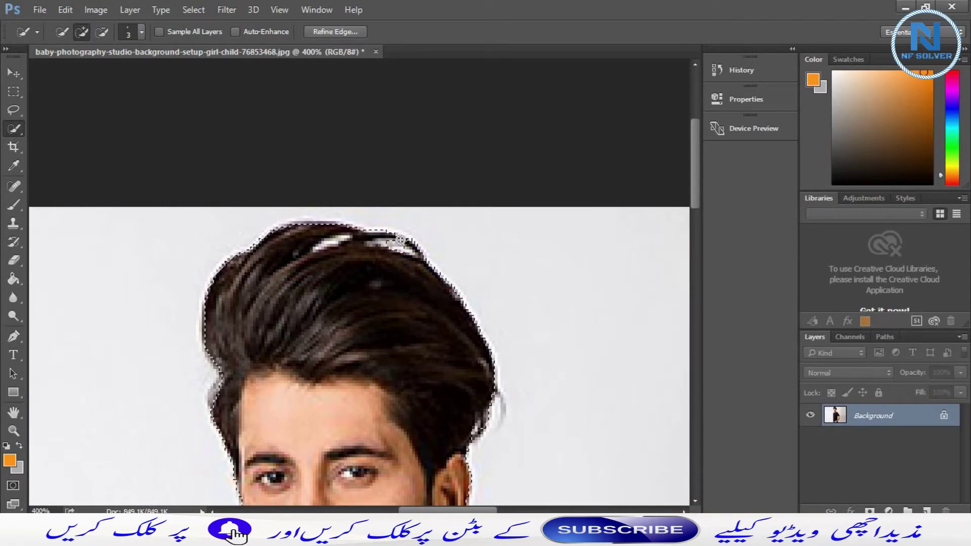
key("ctrl+minus")
key("ctrl+minus")
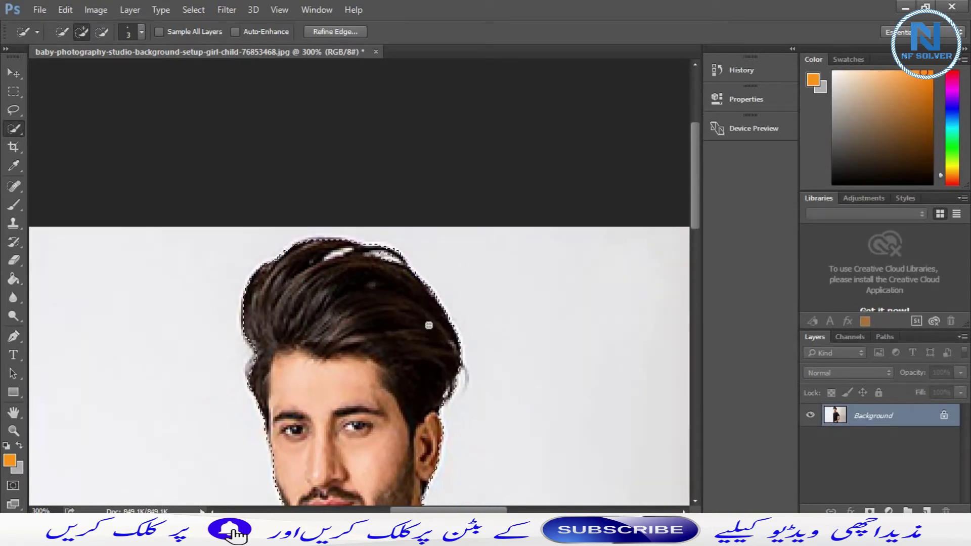
key("ctrl+0")
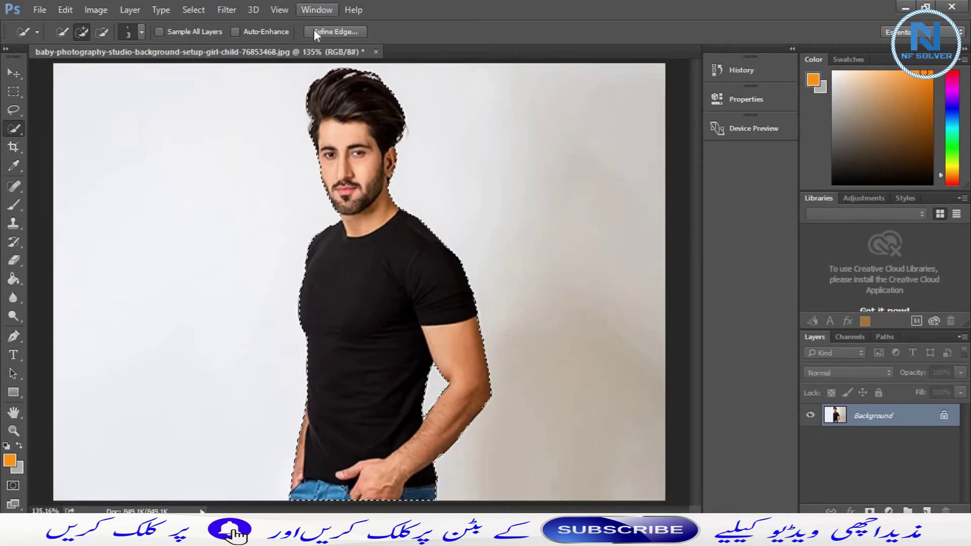
Step: Open Refine Edge, move its window aside and zoom in on the top of the hair
left_click(329, 32)
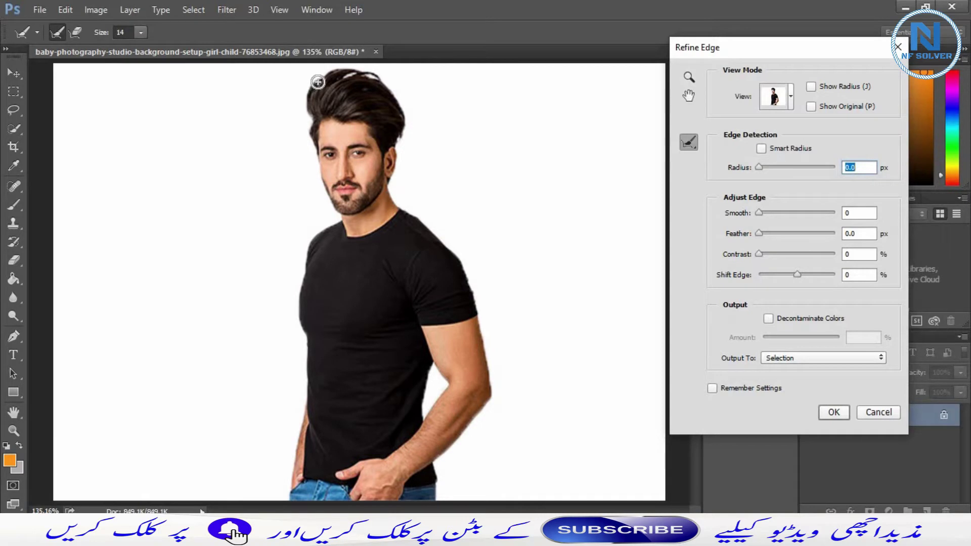
key("ctrl+plus")
key("ctrl+plus")
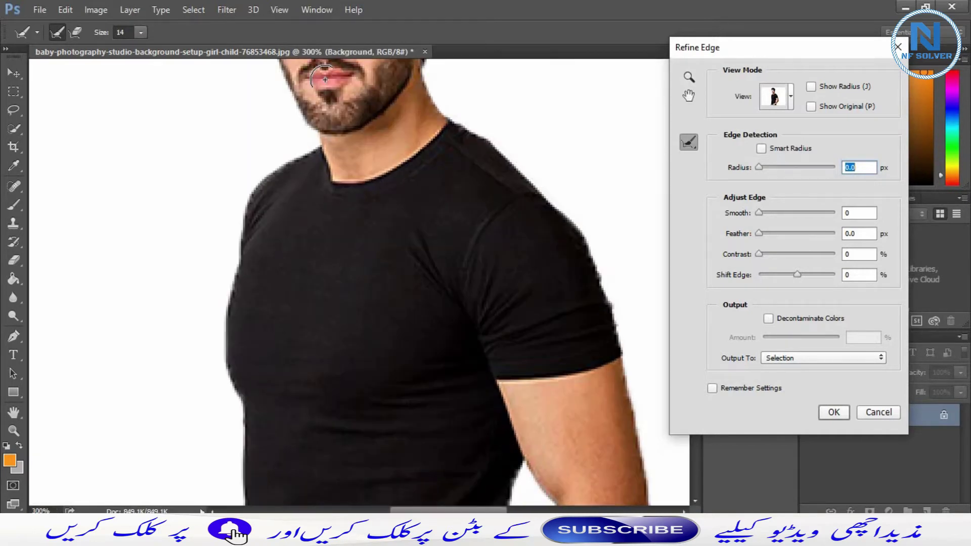
left_click_drag(710, 47, 507, 174)
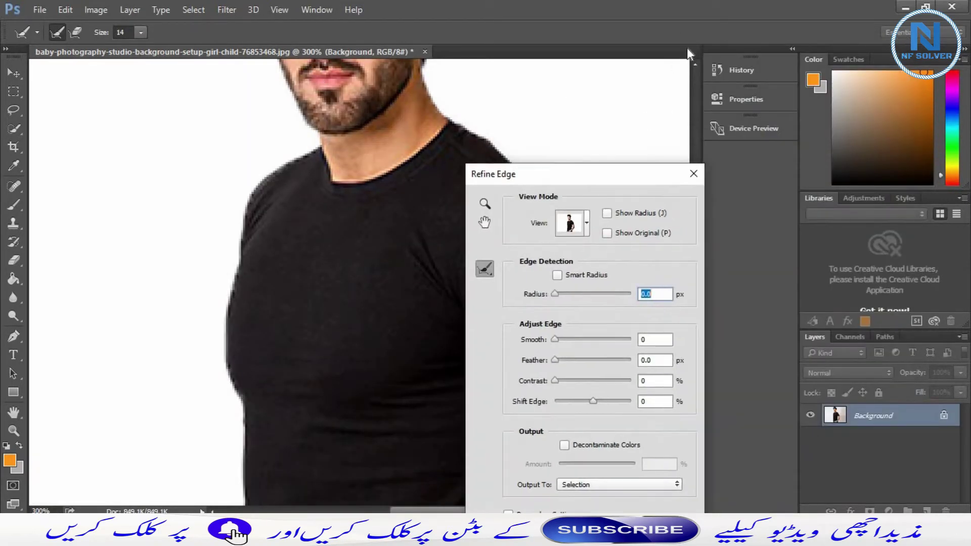
scroll(695, 64, "up", 2)
scroll(695, 65, "up", 2)
scroll(695, 64, "up", 2)
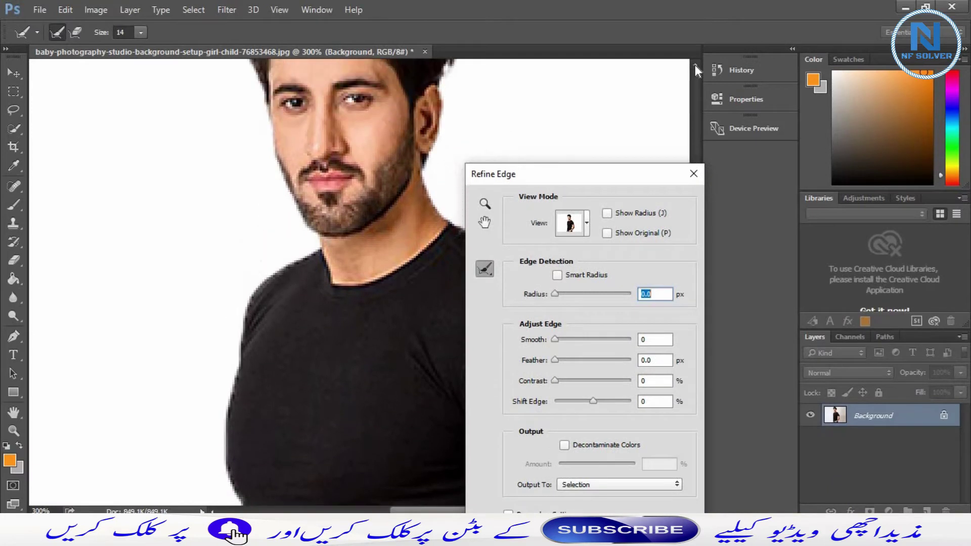
scroll(695, 65, "up", 2)
scroll(695, 65, "up", 2)
scroll(695, 64, "up", 2)
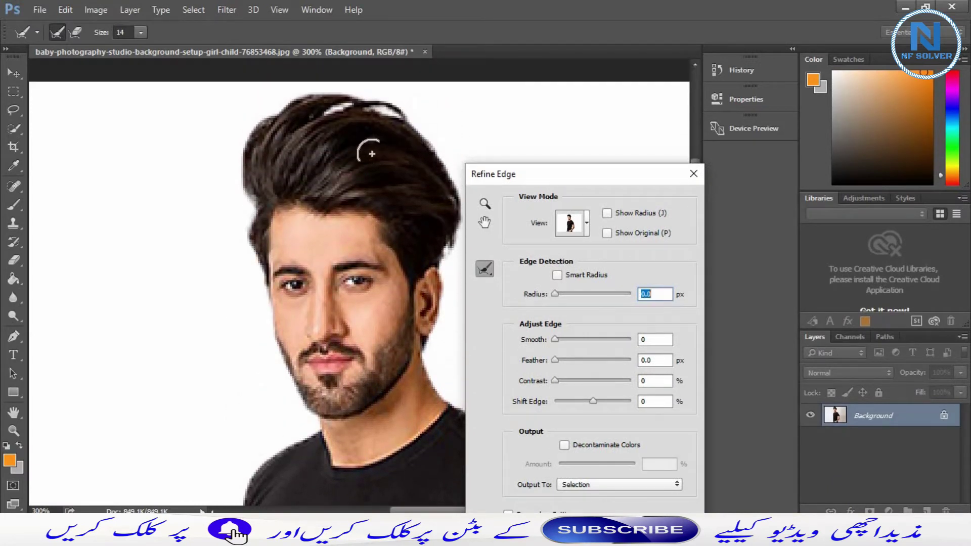
key("ctrl+plus")
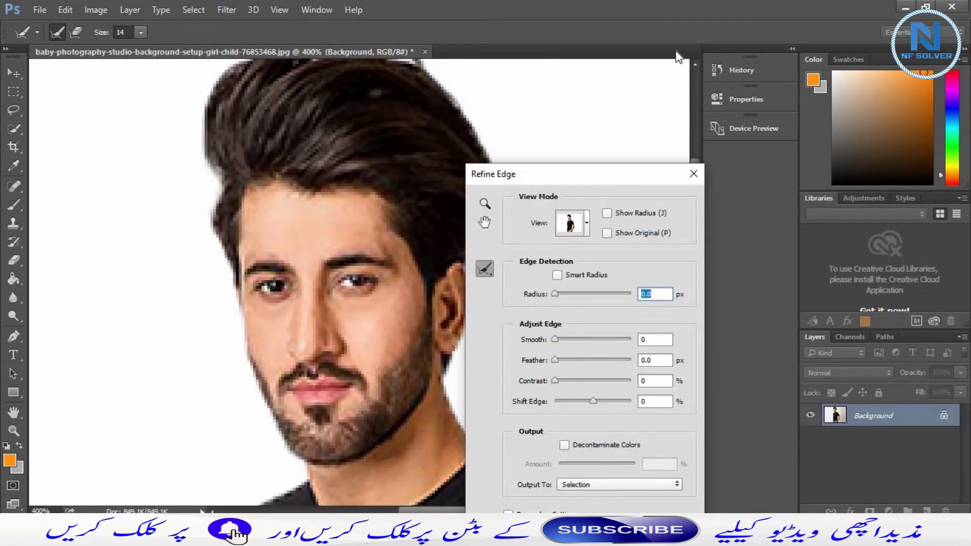
scroll(697, 62, "up", 2)
scroll(697, 62, "up", 1)
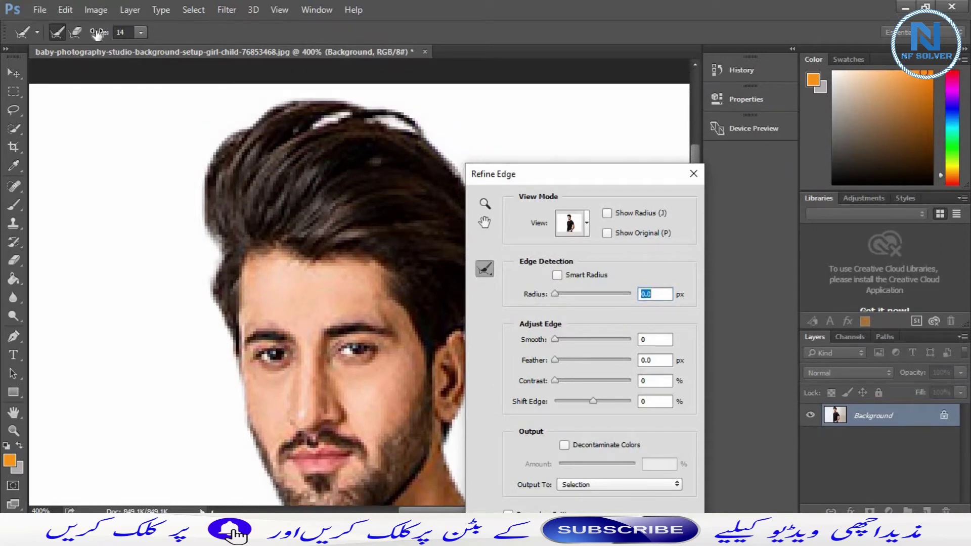
Step: Paint the top hair edge with a size 4 Refine Radius brush and apply the refinement
left_click_drag(97, 33, 87, 33)
left_click_drag(345, 115, 374, 121)
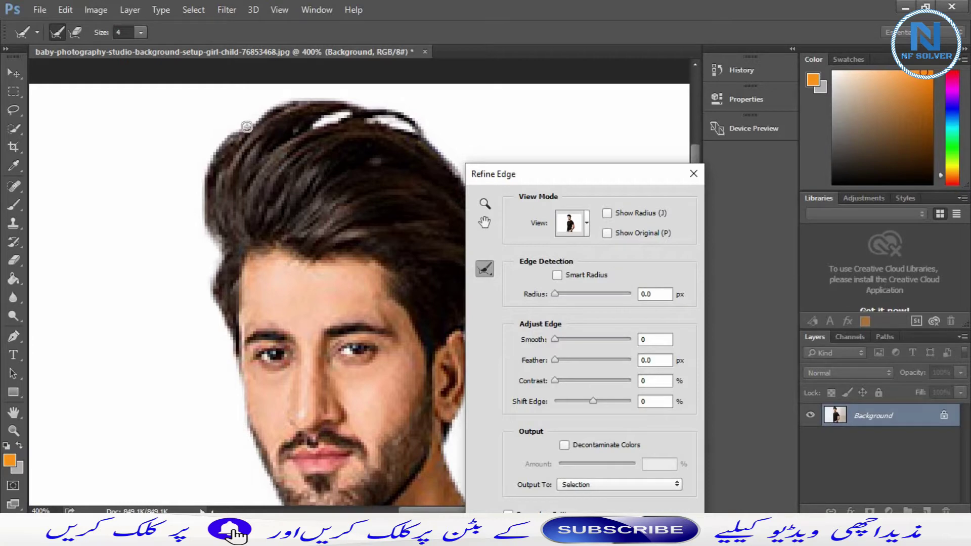
mouse_move(247, 126)
left_mouse_down()
mouse_move(278, 103)
mouse_move(332, 97)
mouse_move(393, 108)
mouse_move(433, 137)
left_mouse_up()
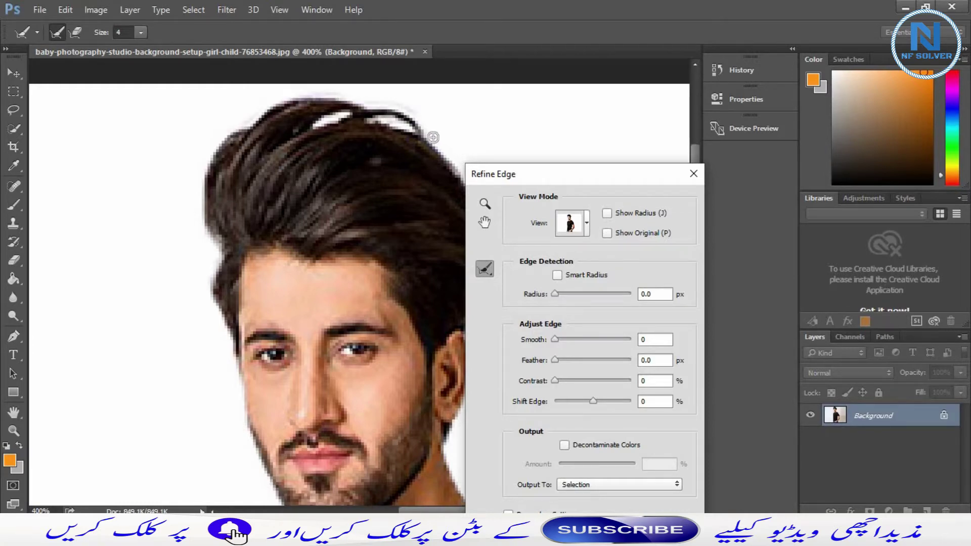
left_click_drag(506, 174, 610, 171)
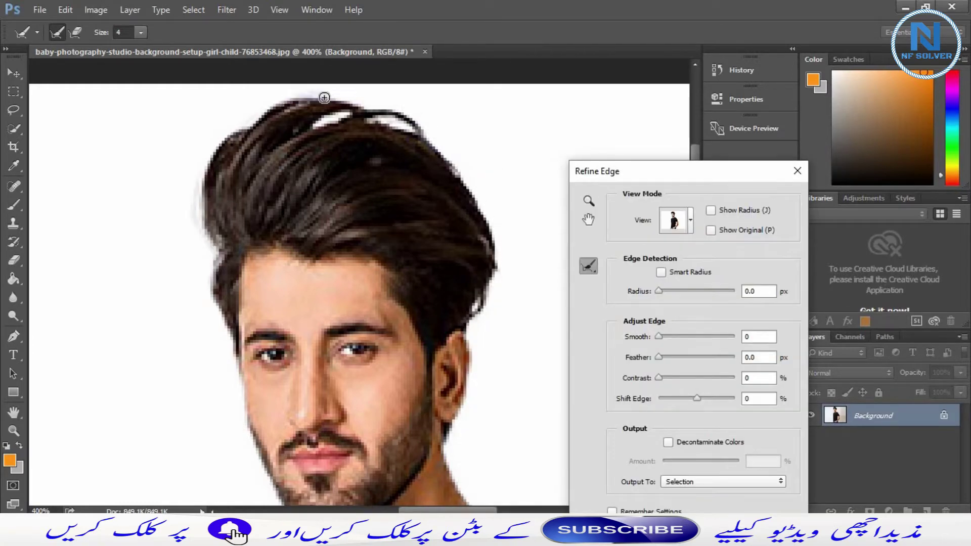
key("ctrl+0")
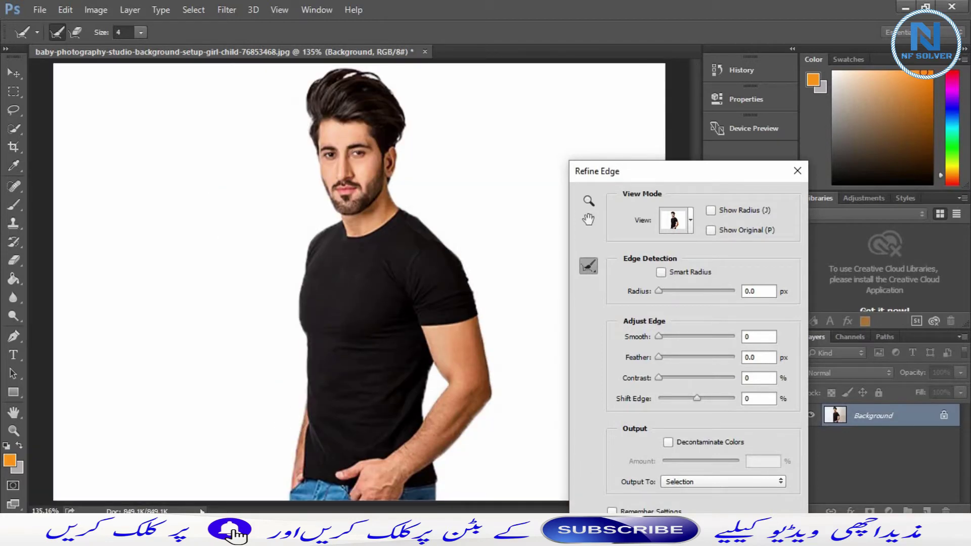
key("Return")
Step: Select the Move Tool with Auto-Select on and copy the selected man to Layer 1
left_click(13, 70)
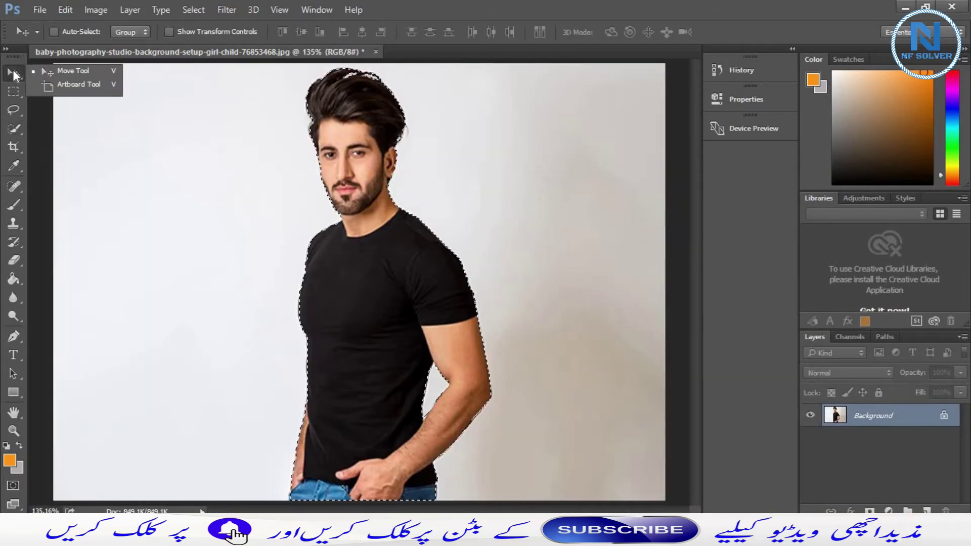
left_click(54, 31)
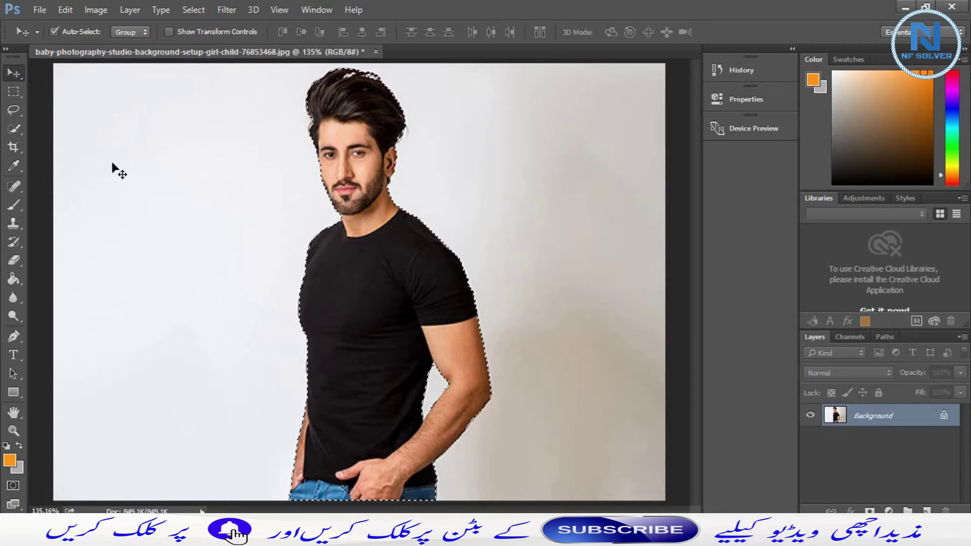
key("ctrl+j")
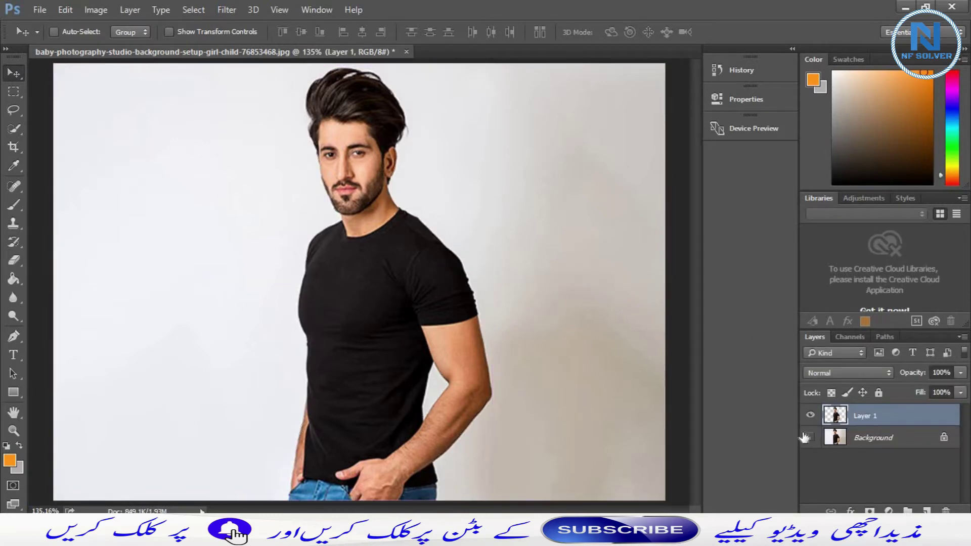
Step: Toggle the Background layer off and on to check the cutout, then add an empty layer
left_click(809, 438)
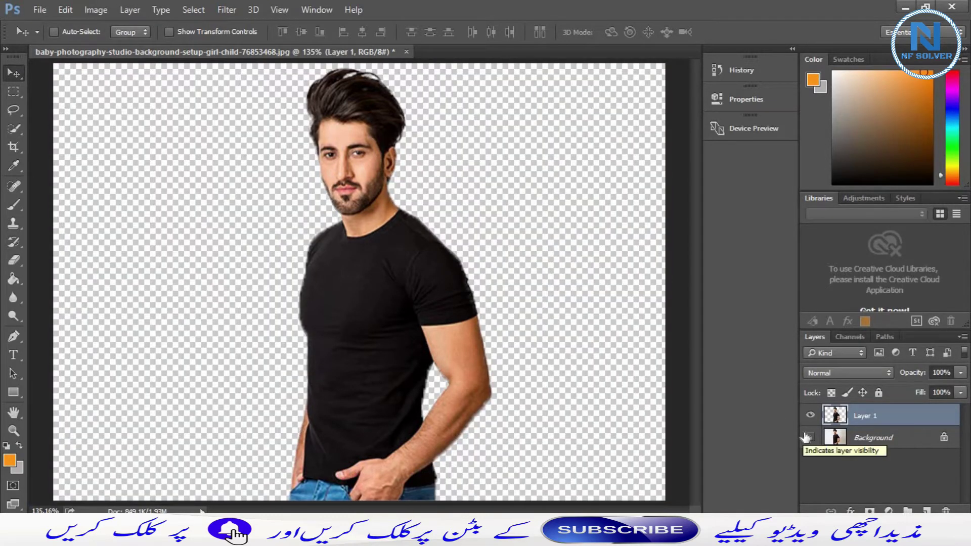
left_click(810, 437)
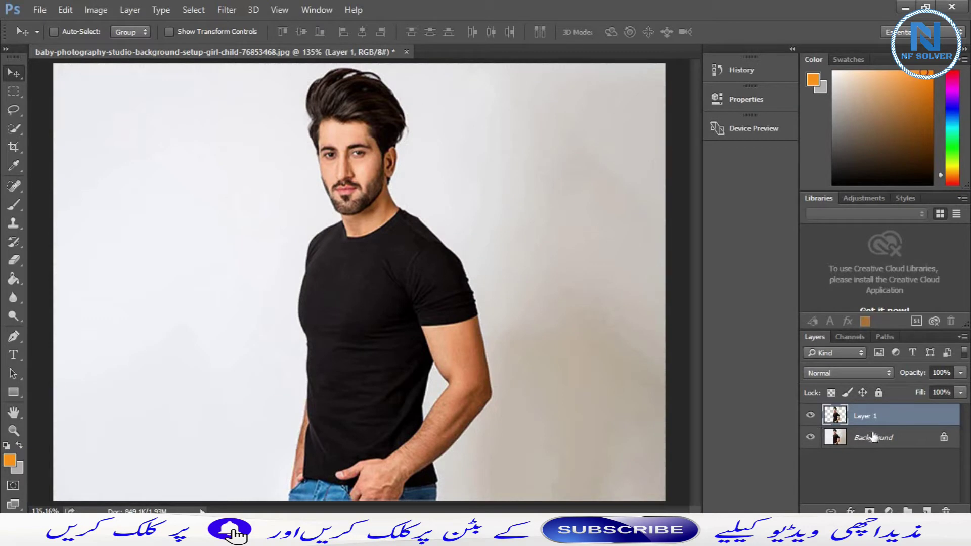
left_click(873, 436)
left_click(927, 510)
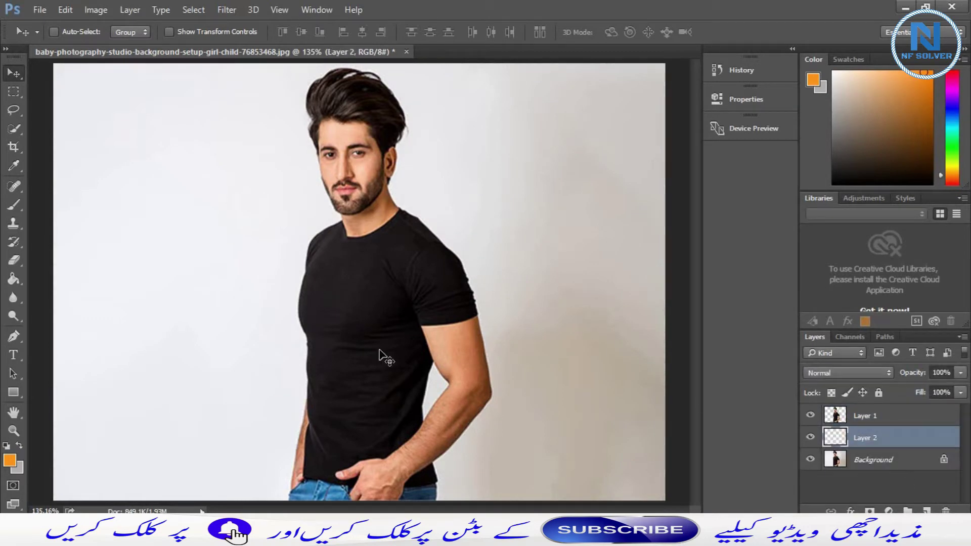
Step: Set the foreground colour to black
left_click(9, 460)
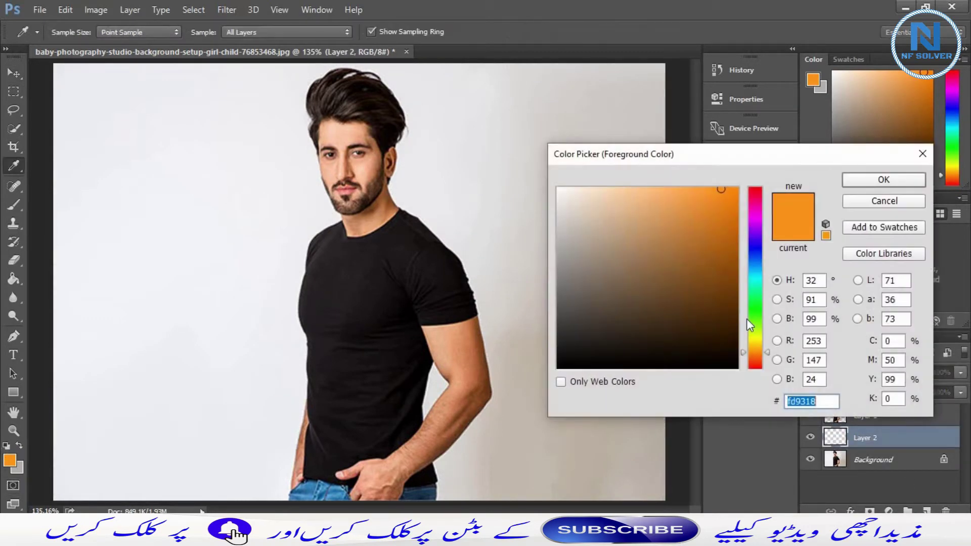
left_click(748, 320)
left_click_drag(747, 322, 741, 362)
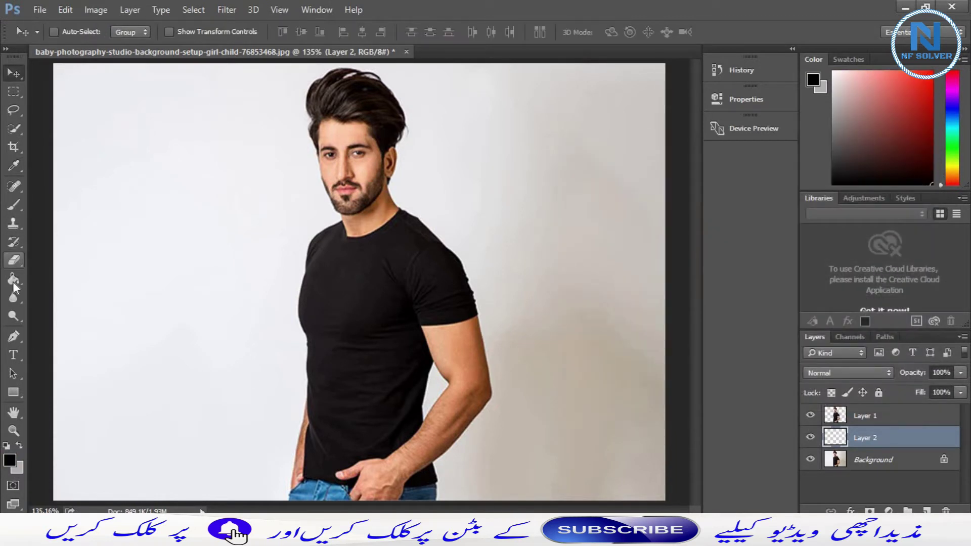
Step: Fill Layer 2 with black using the Paint Bucket Tool
left_click(13, 280)
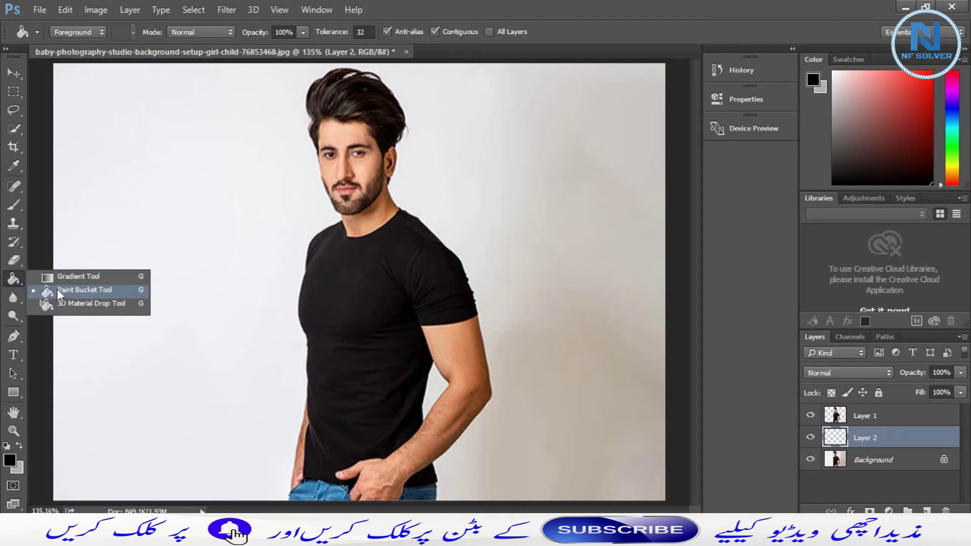
left_click(57, 289)
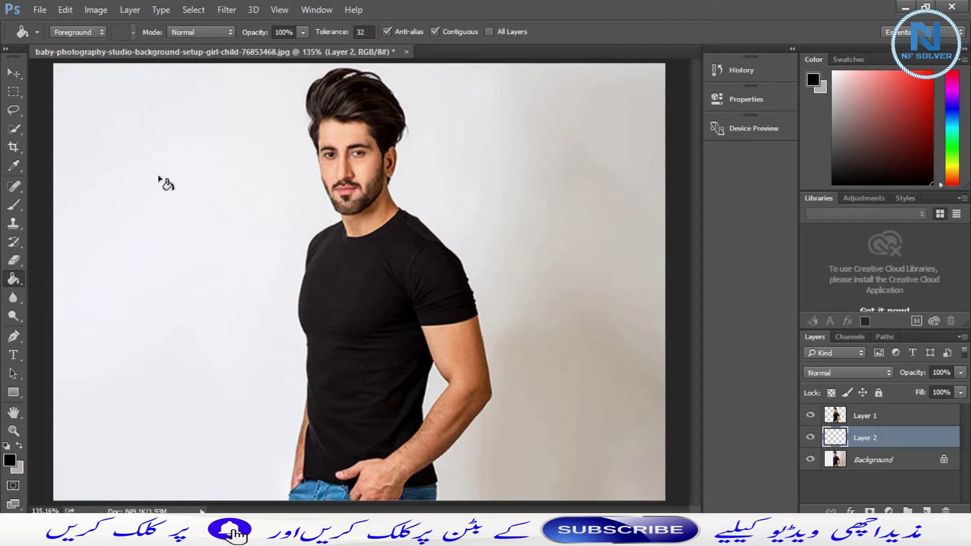
left_click(151, 280)
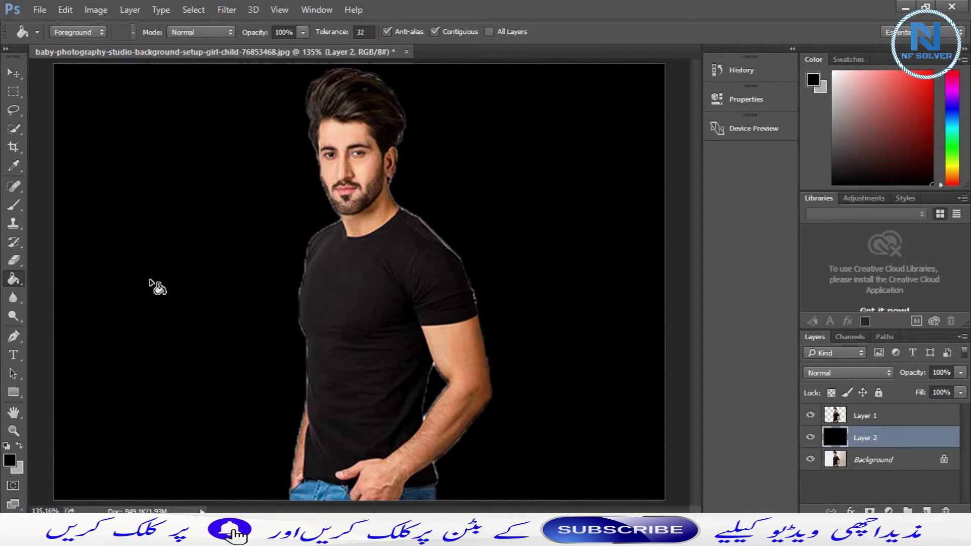
left_click(9, 72)
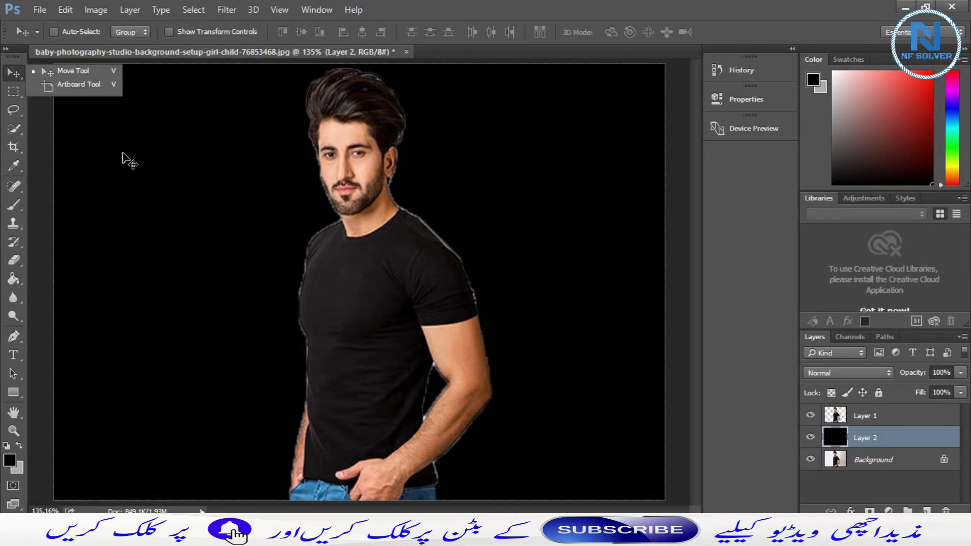
Step: Shift Layer 1's man about 66 px right, then load a selection from his outline
left_click(395, 208, "ctrl")
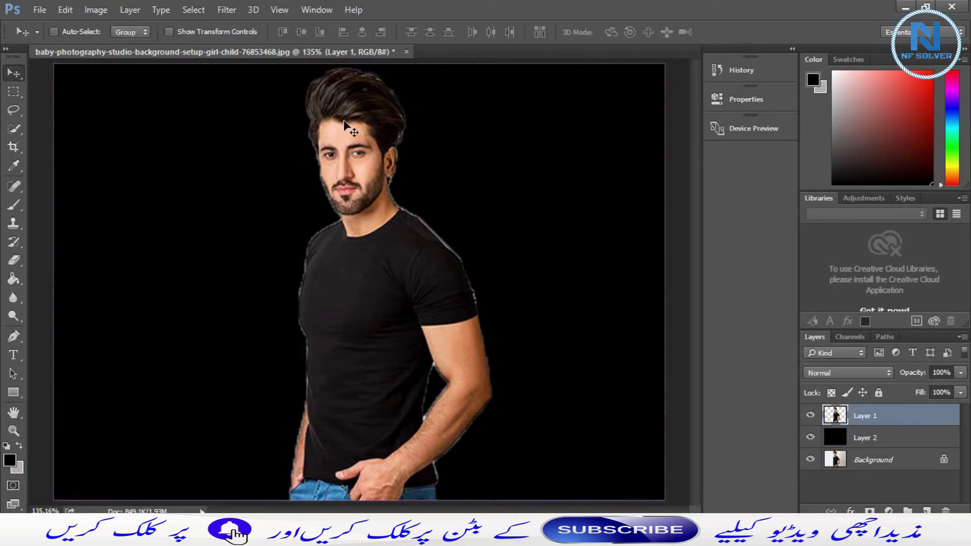
left_click_drag(370, 128, 404, 128)
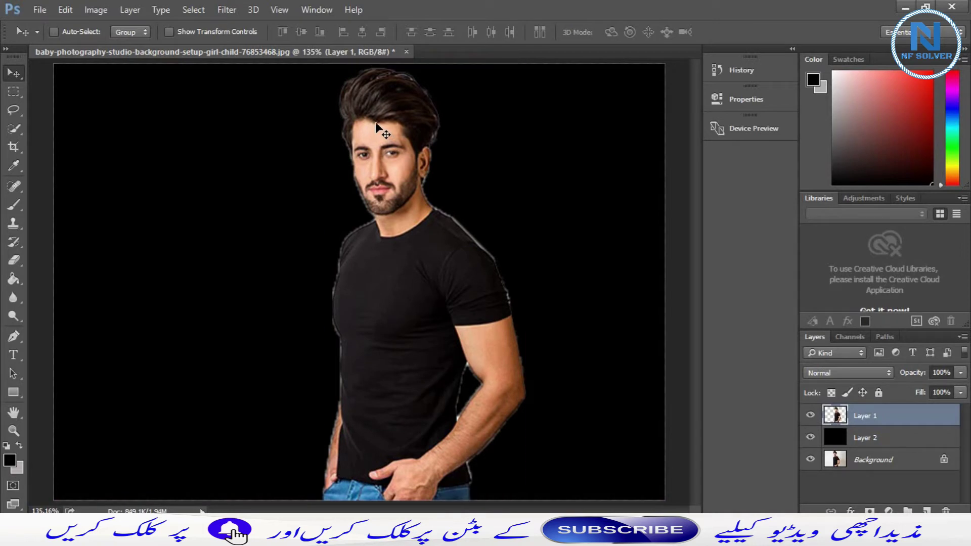
left_click_drag(377, 131, 372, 128)
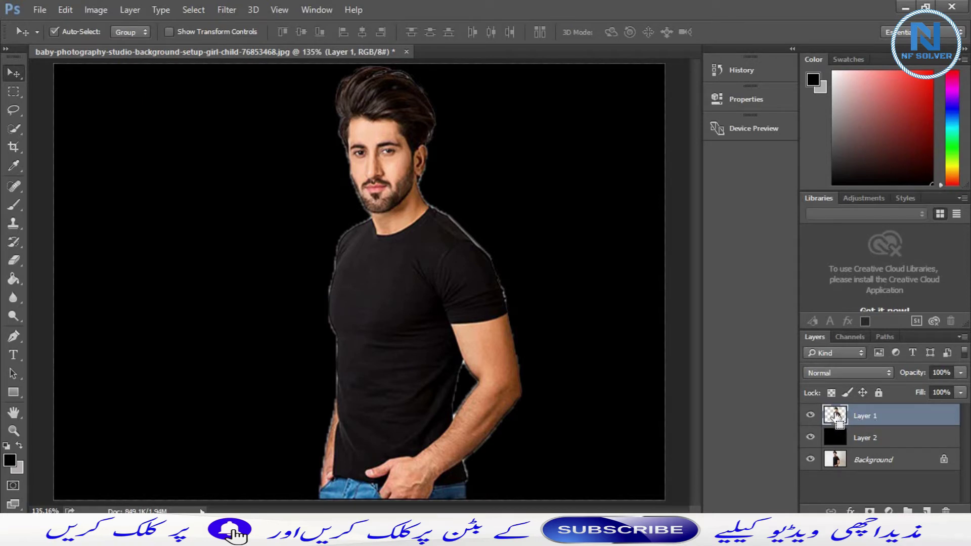
left_click(837, 417, "ctrl")
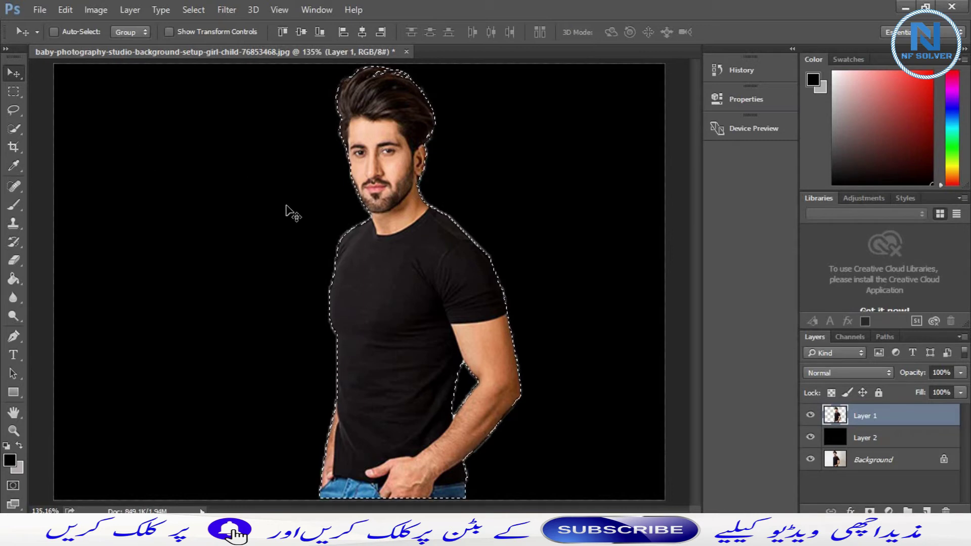
Step: Make the Quick Selection Tool the active tool
key("w")
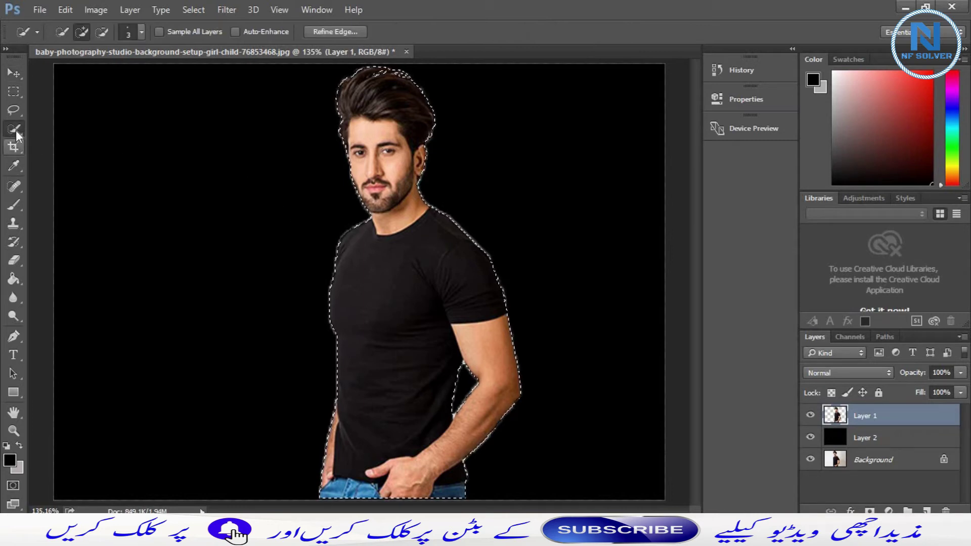
right_click(16, 129)
left_click(62, 130)
Step: Feather the man's selection by 3 pixels, invert it and deselect
right_click(379, 129)
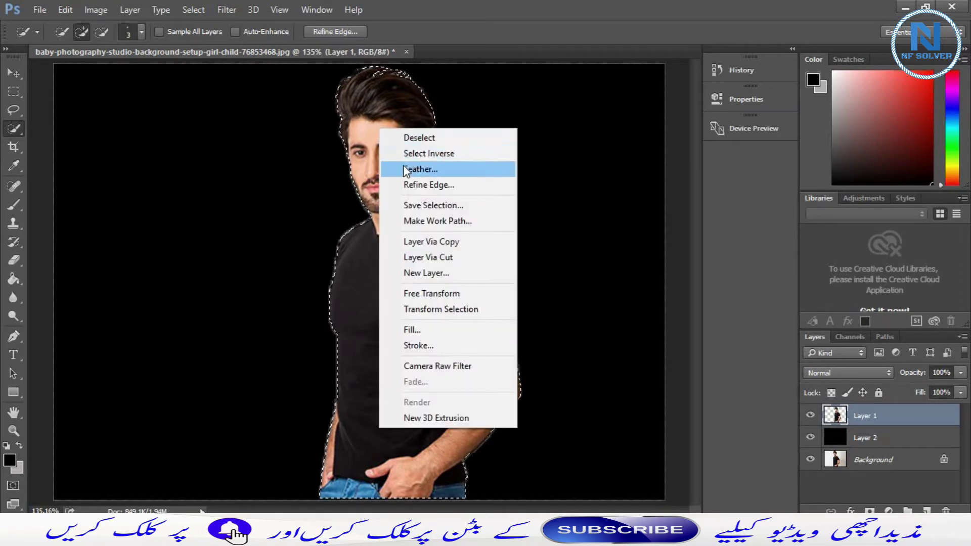
left_click(403, 164)
type("3")
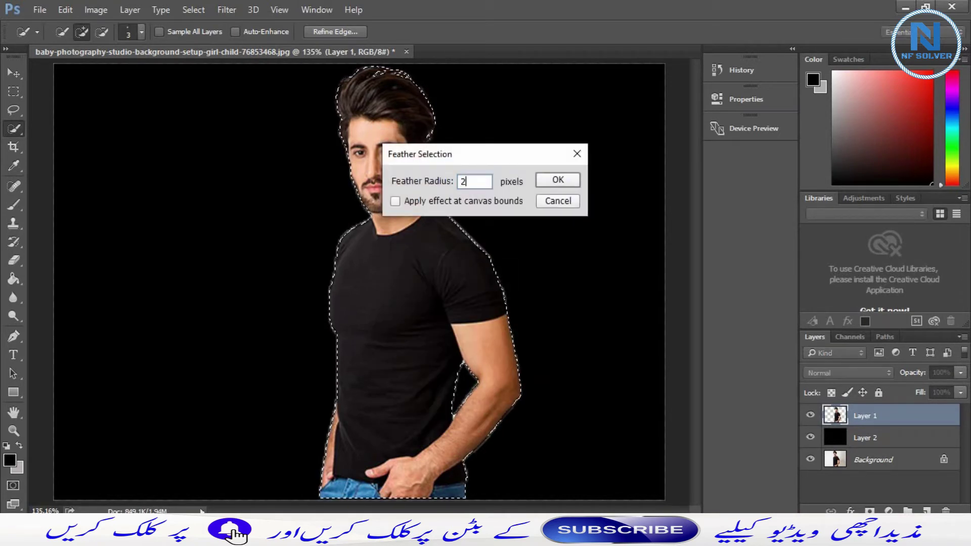
key("Return")
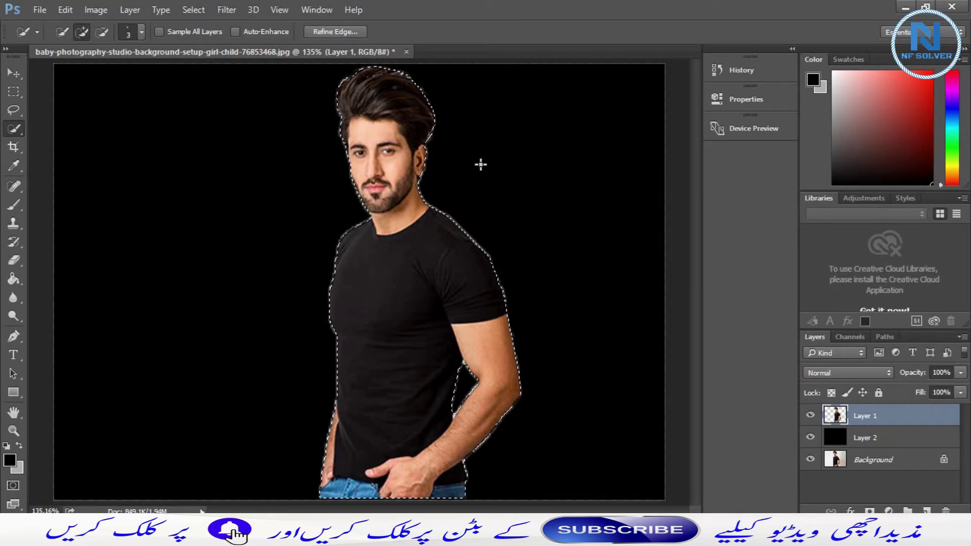
key("ctrl+shift+i")
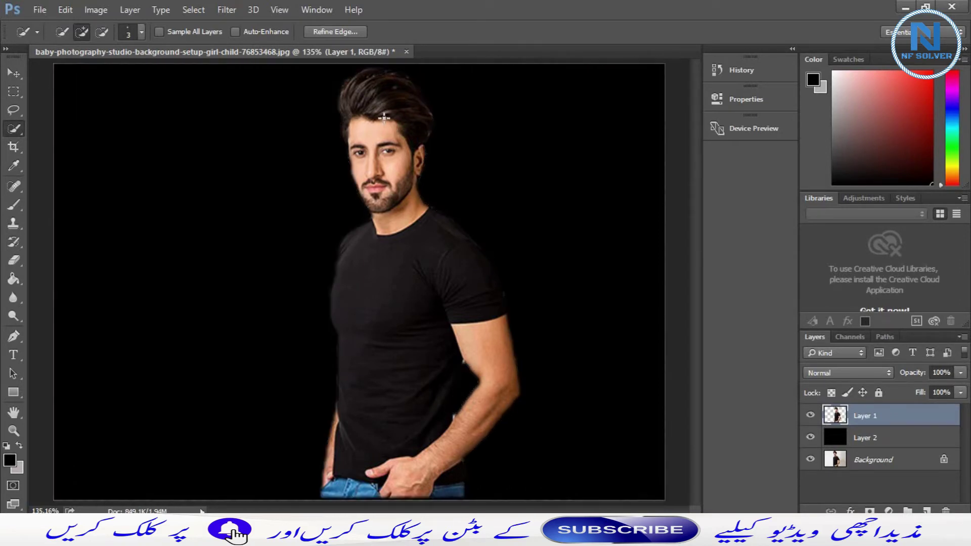
key("ctrl+d")
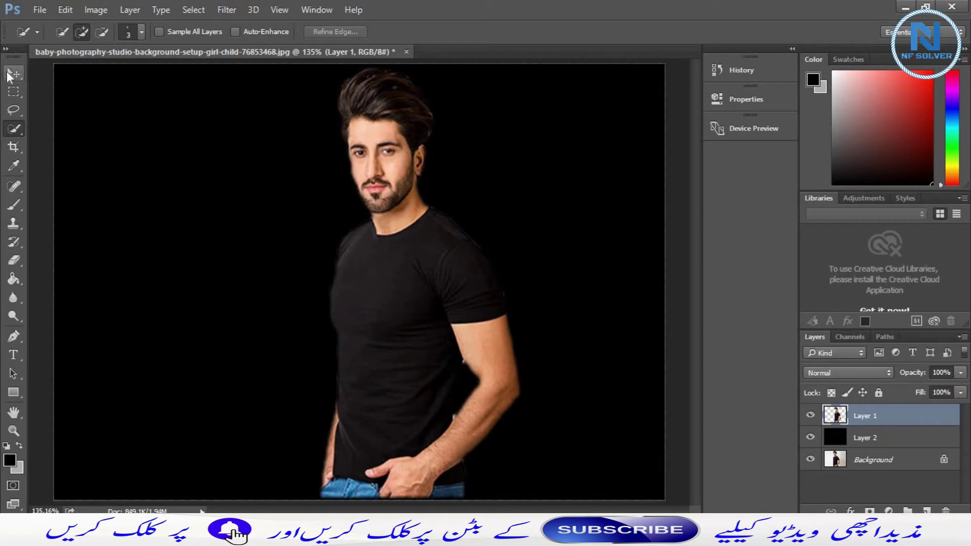
Step: Move the man about 0.236 in right and zoom to 400% on his edges
left_click(10, 74)
left_click_drag(444, 249, 457, 247)
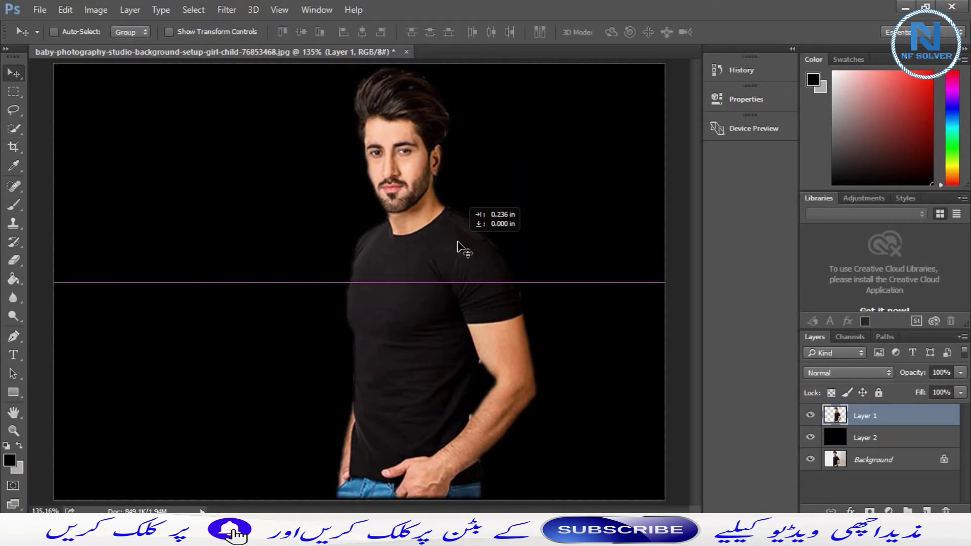
key("ctrl+plus")
key("ctrl+plus")
key("ctrl+plus")
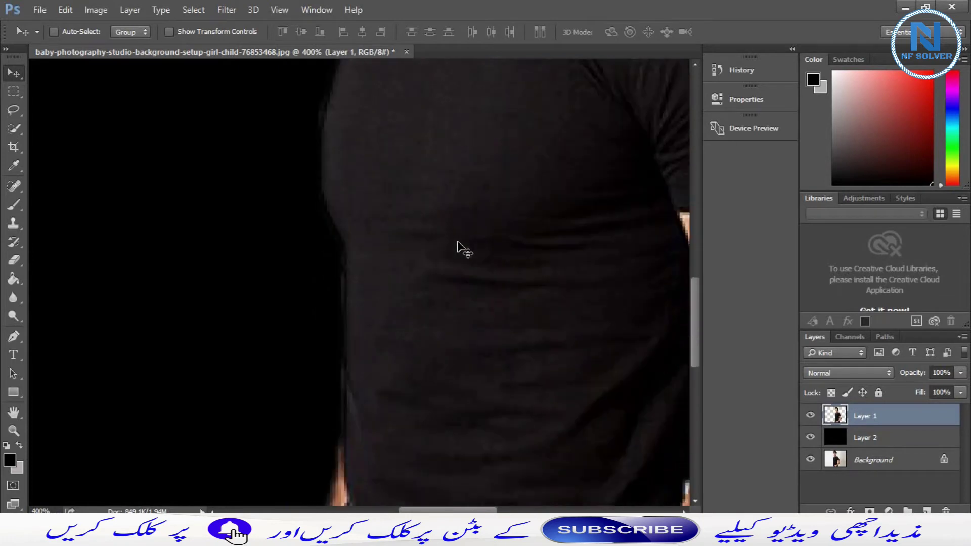
scroll(458, 248, "down", 5)
scroll(402, 283, "right", 10)
scroll(401, 283, "right", 1)
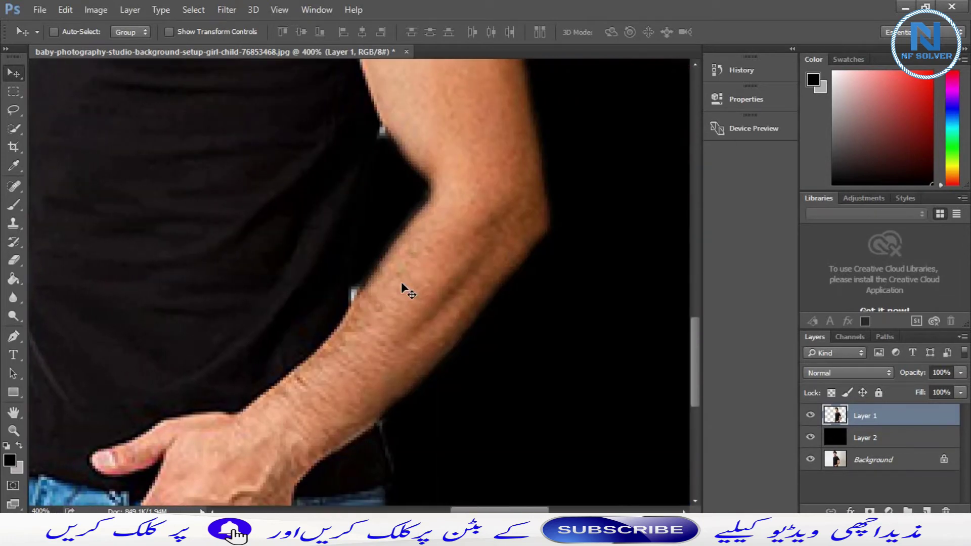
Step: Check the arm and face edges by making and clearing small trial quick selections
key("w")
left_click_drag(356, 290, 353, 294)
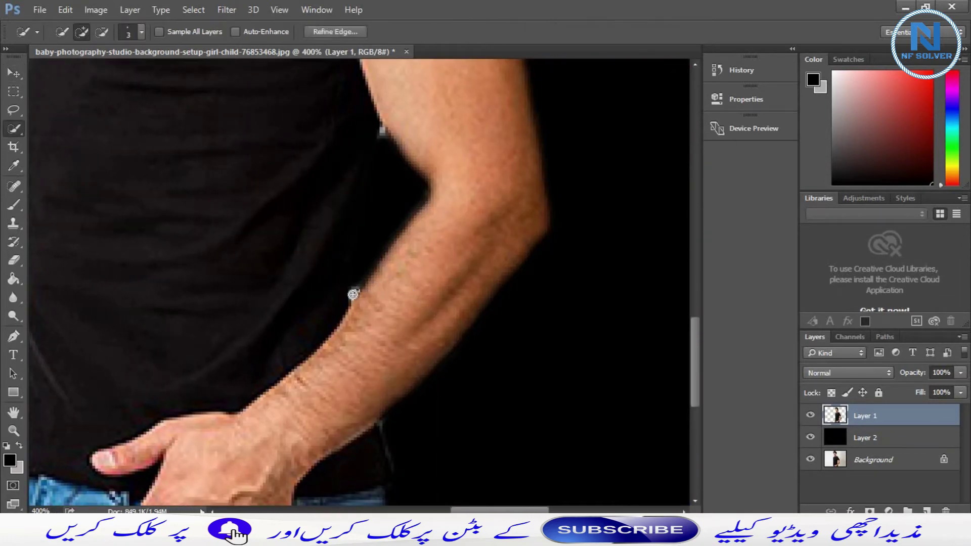
key("ctrl+d")
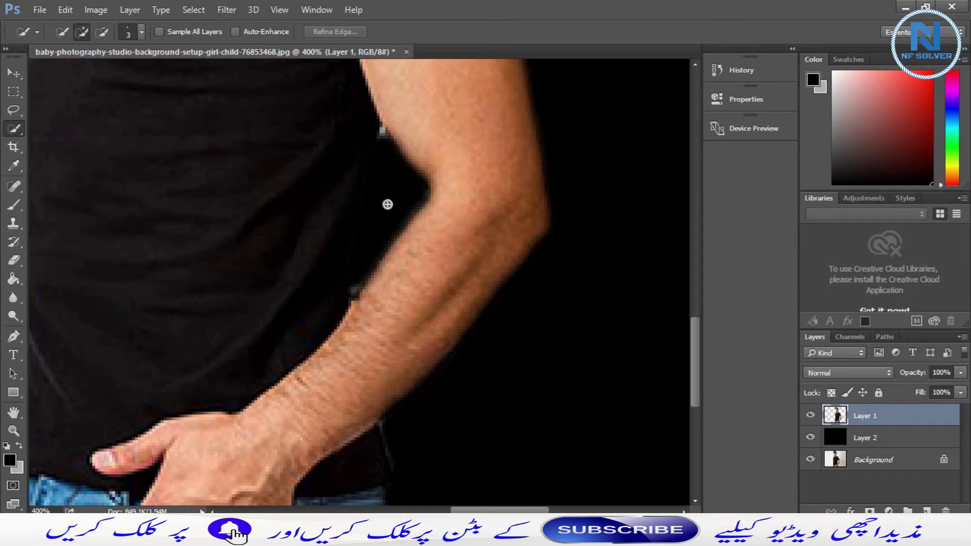
scroll(388, 205, "up", 5)
left_click(382, 245)
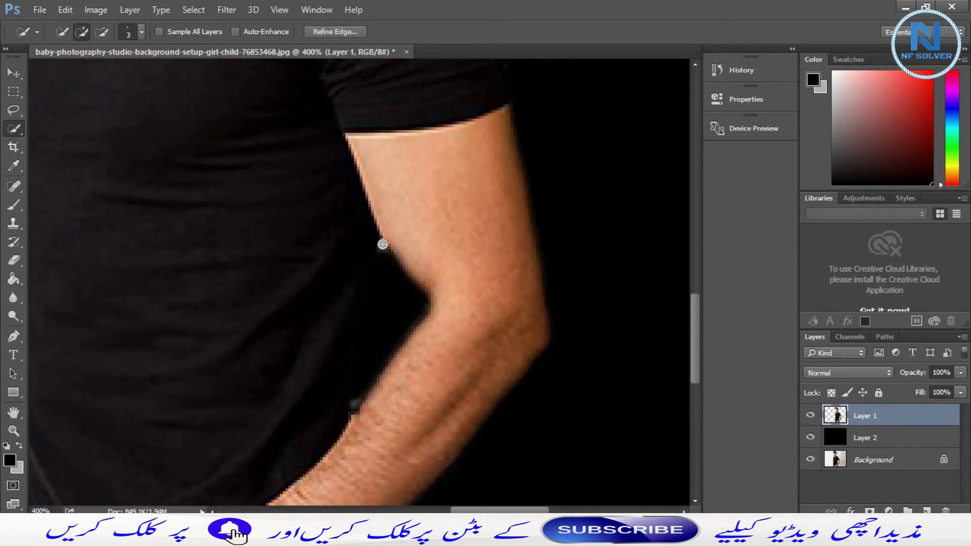
key("ctrl+d")
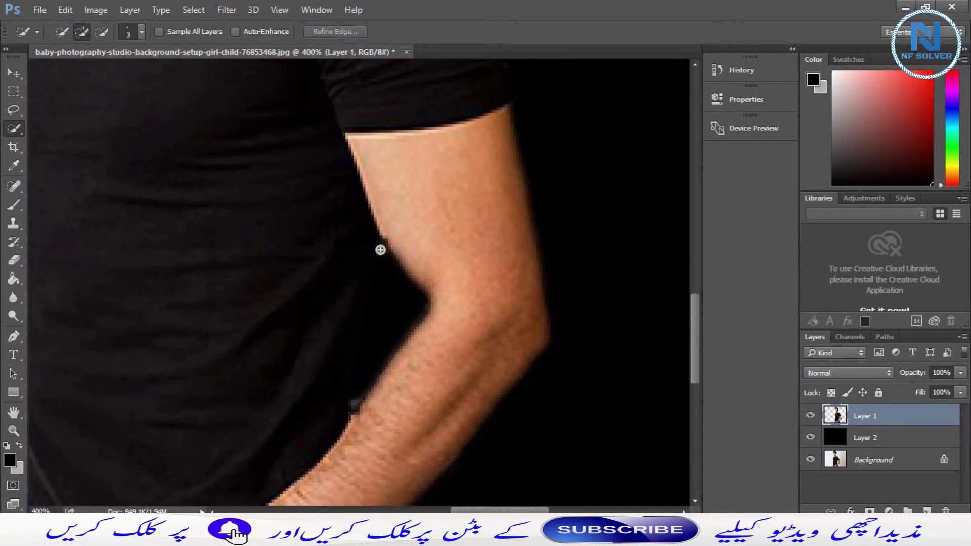
left_click(380, 250)
key("ctrl+d")
scroll(380, 249, "up", 5)
scroll(381, 250, "up", 5)
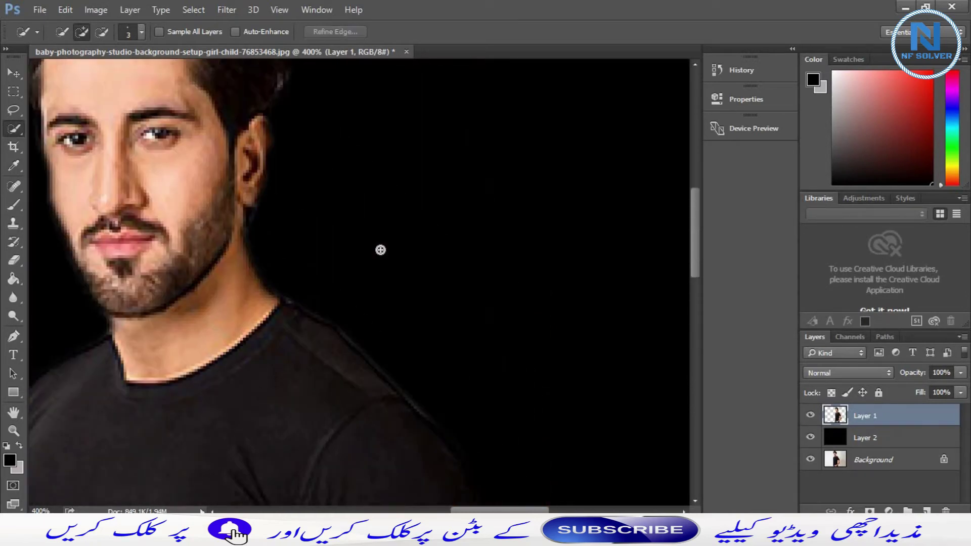
scroll(380, 250, "down", 2)
scroll(379, 250, "down", 2)
scroll(296, 236, "down", 2)
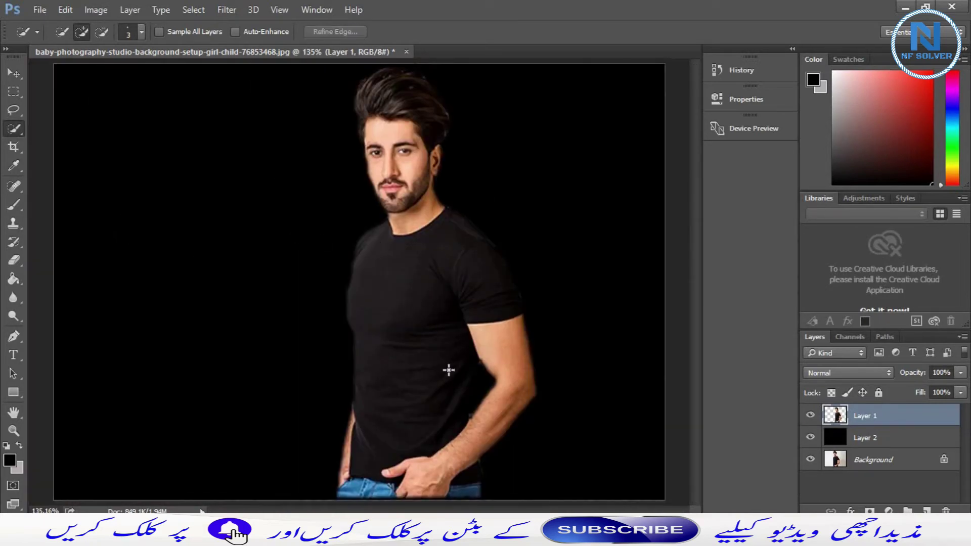
left_click(7, 74)
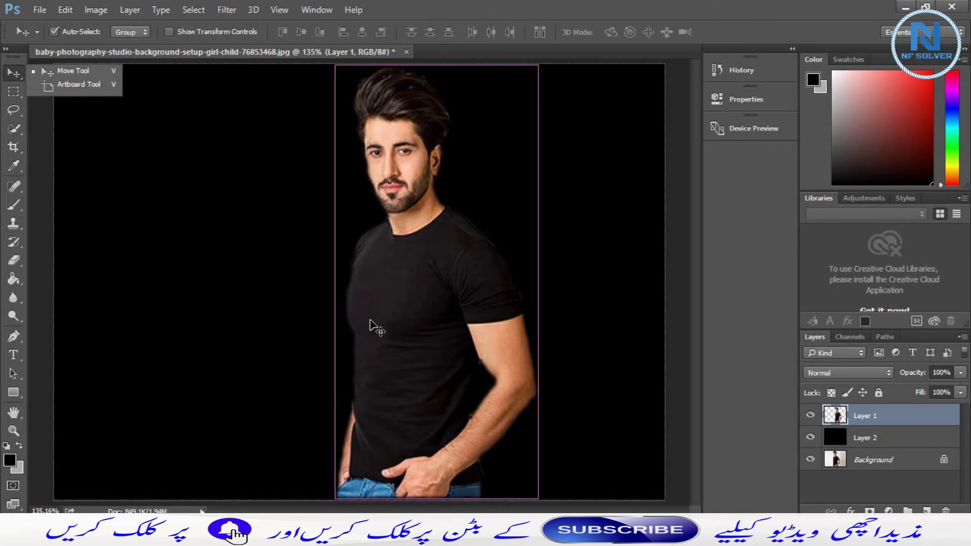
left_click_drag(415, 331, 511, 317)
left_click(296, 273, "ctrl")
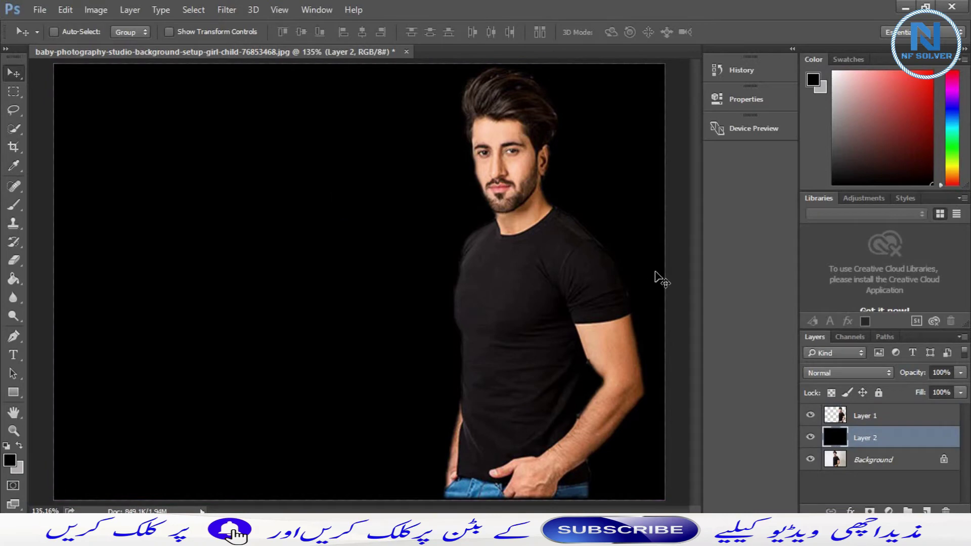
left_click(544, 268, "ctrl")
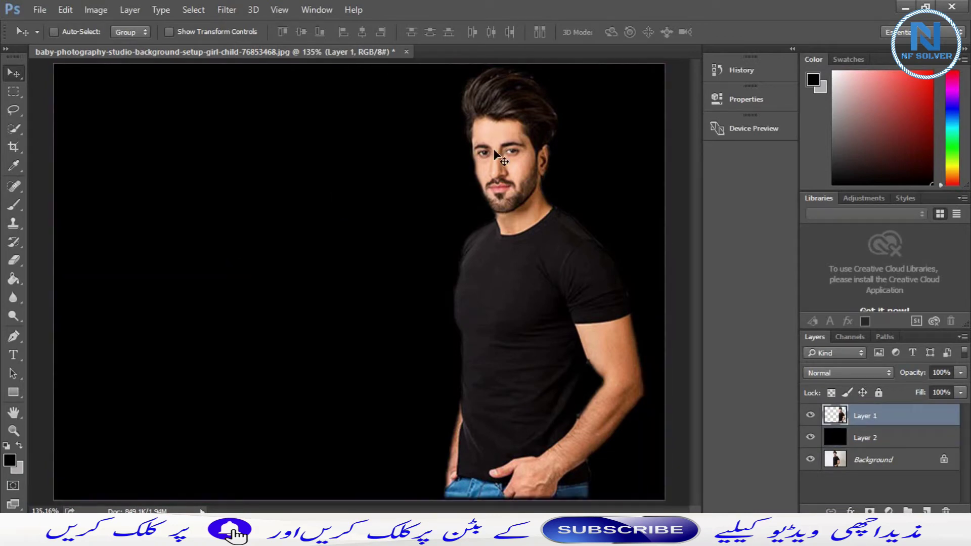
Step: Apply Camera Raw to the man: Exposure +0.05, Contrast +3, Highlights -16, Shadows -20, Blacks -5
key("ctrl+shift+a")
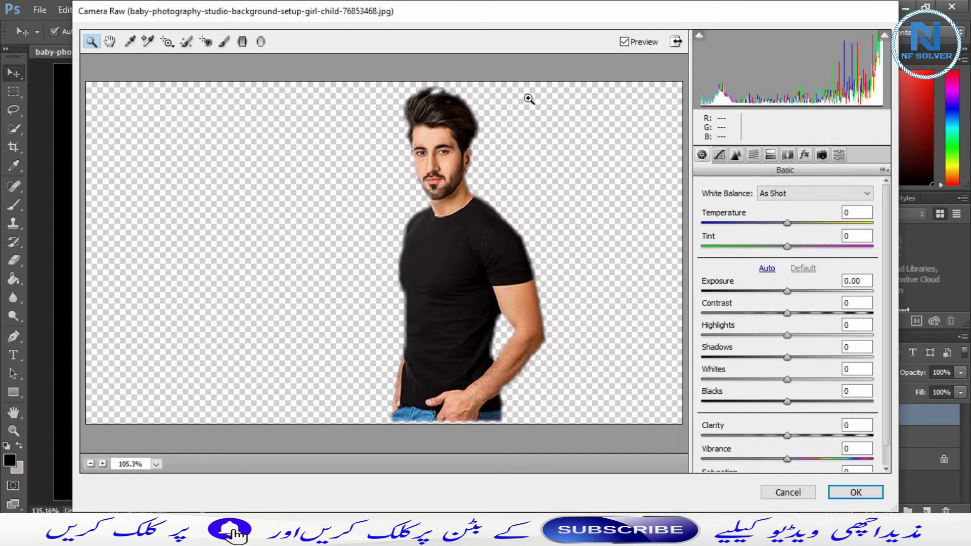
left_click(791, 291)
left_click(790, 313)
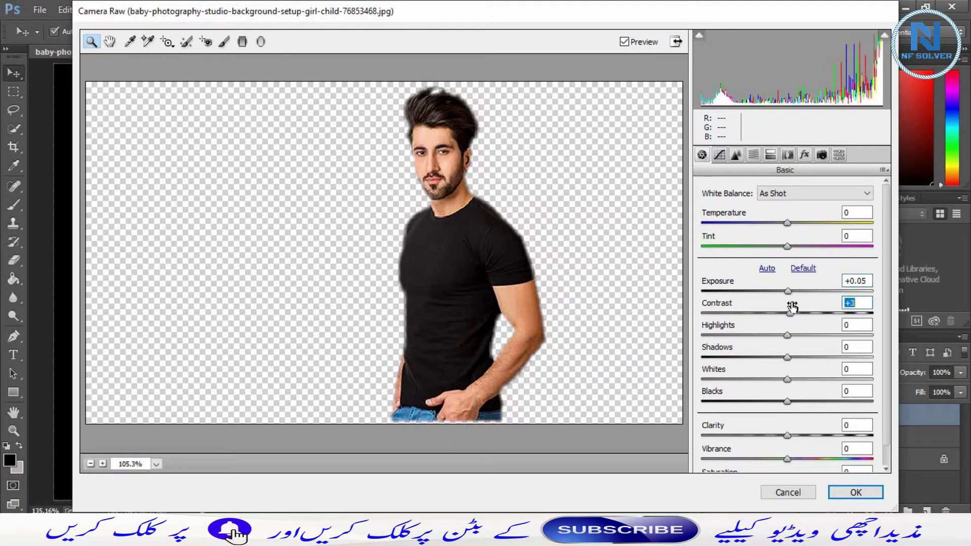
left_click_drag(788, 335, 775, 336)
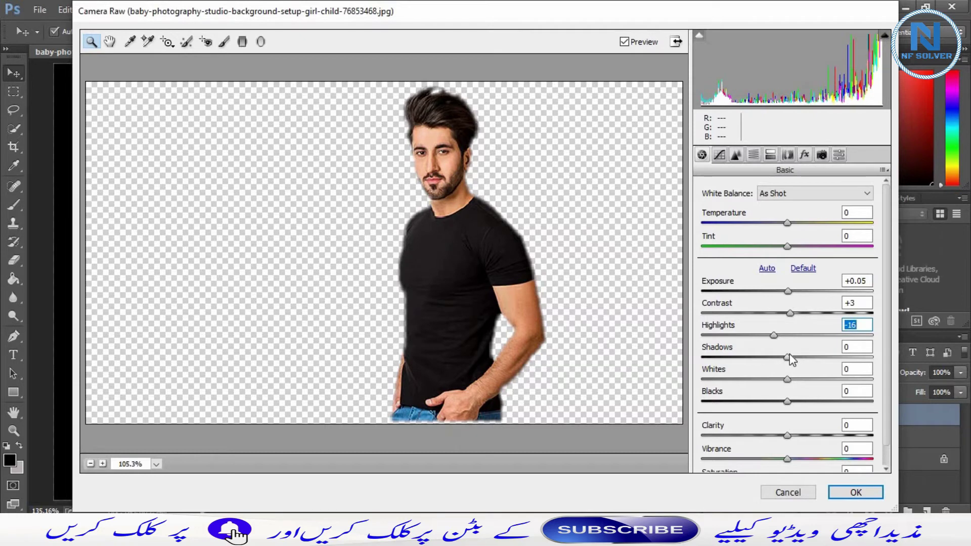
left_click_drag(789, 357, 770, 357)
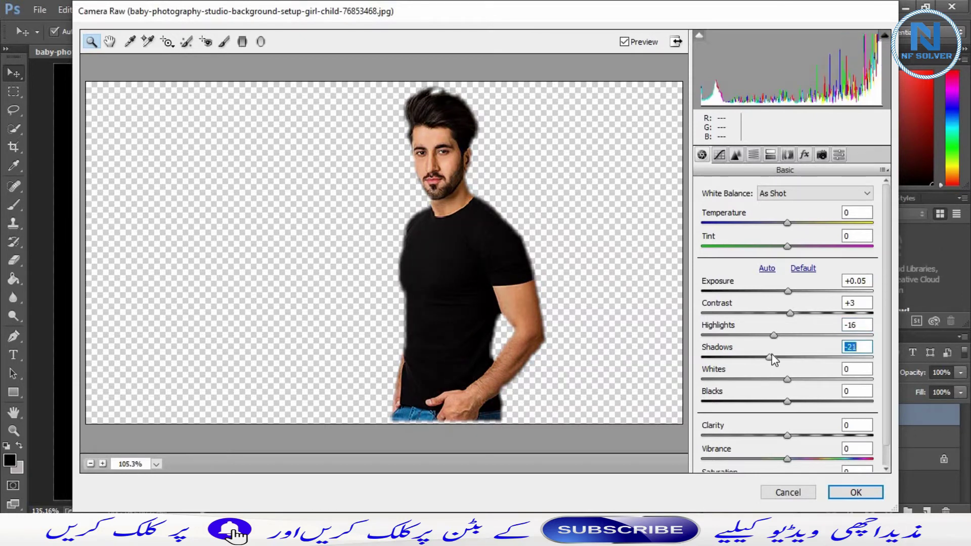
left_click_drag(792, 395, 788, 398)
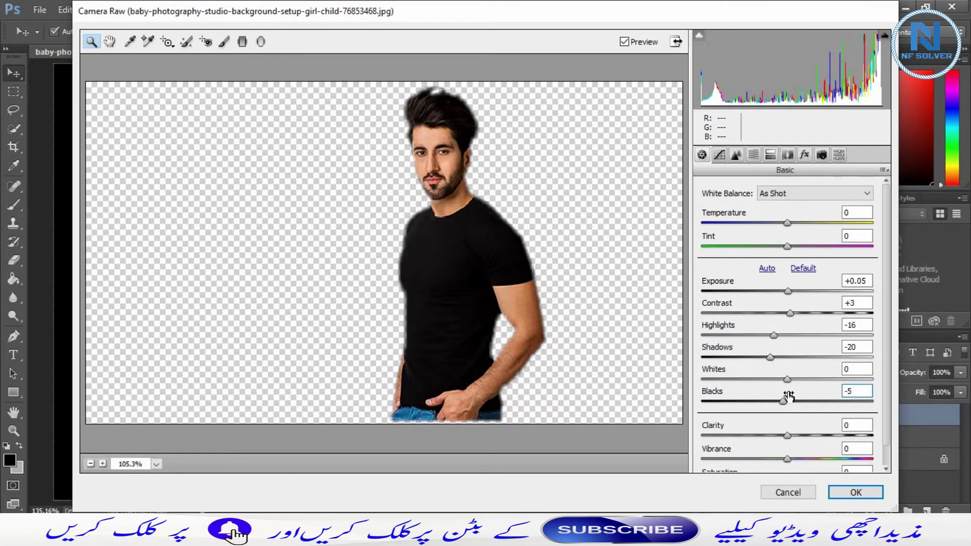
key("Return")
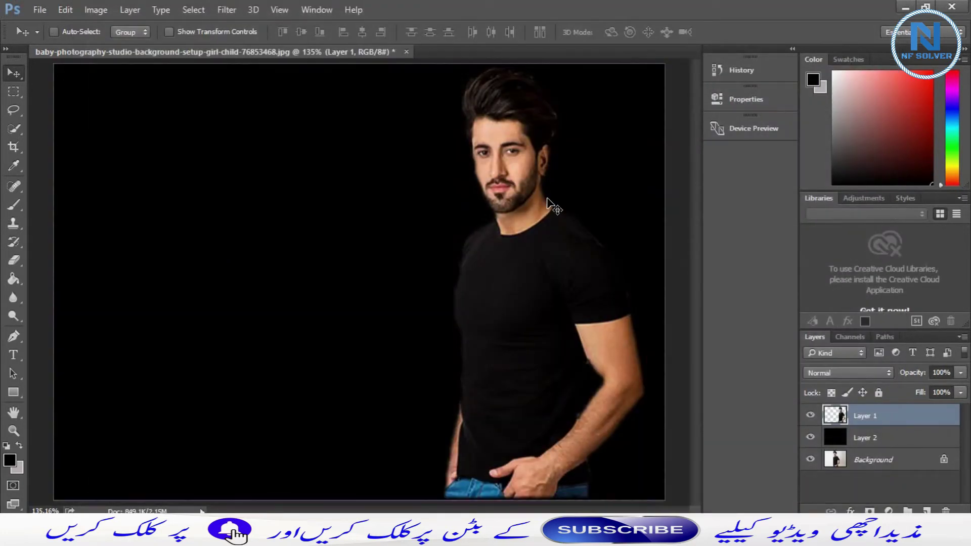
Step: Zoom in and blend the chin under the lower lip with a size-8 Mixer Brush
key("ctrl+plus")
key("ctrl+plus")
key("ctrl+plus")
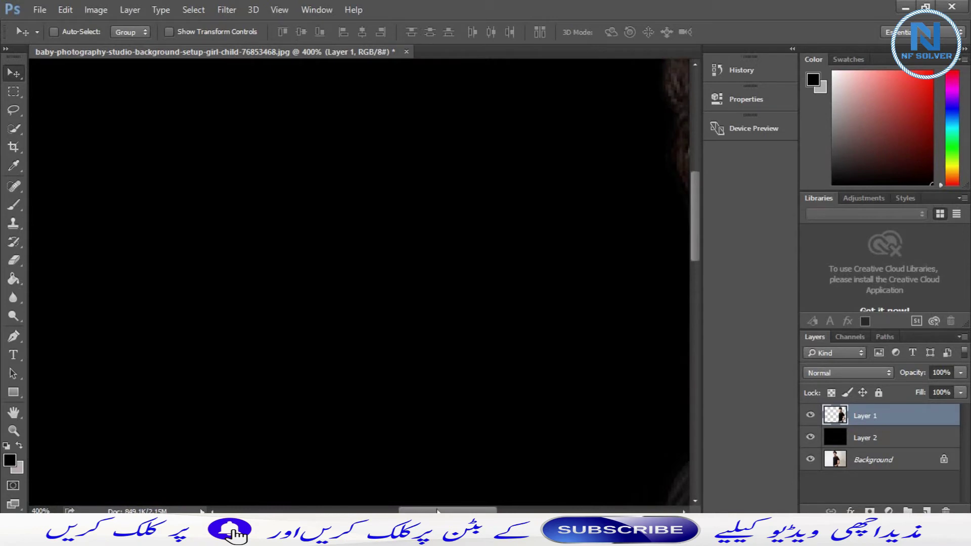
left_click_drag(438, 511, 465, 216)
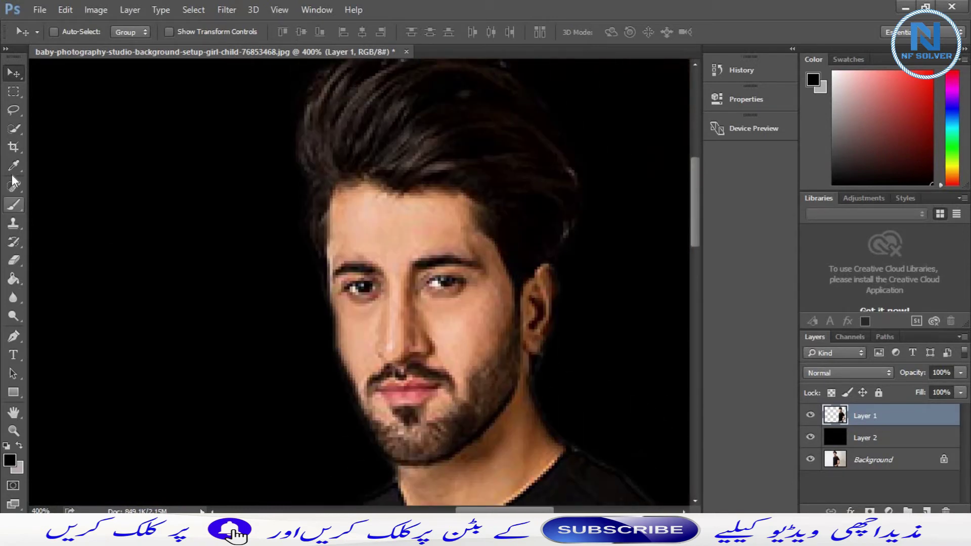
left_click(13, 184)
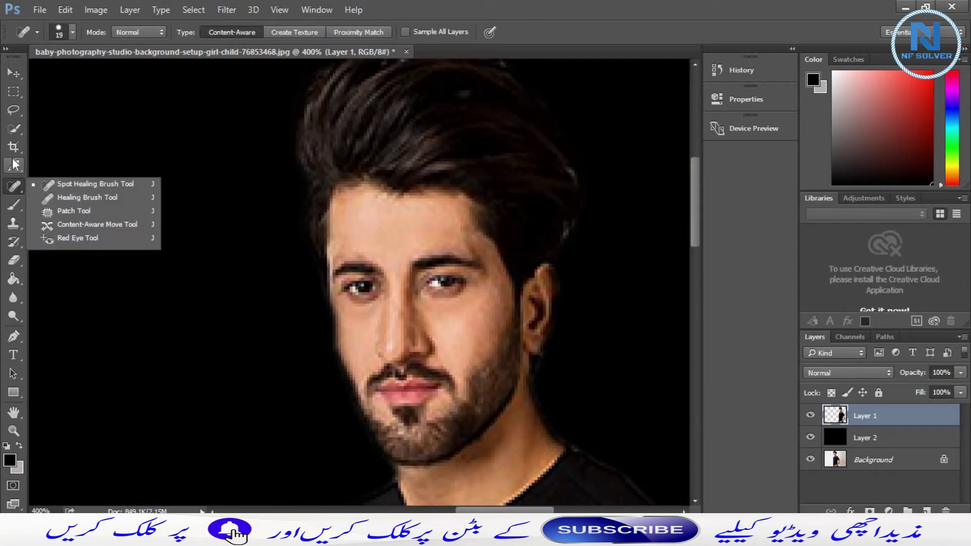
left_click_drag(19, 205, 47, 245)
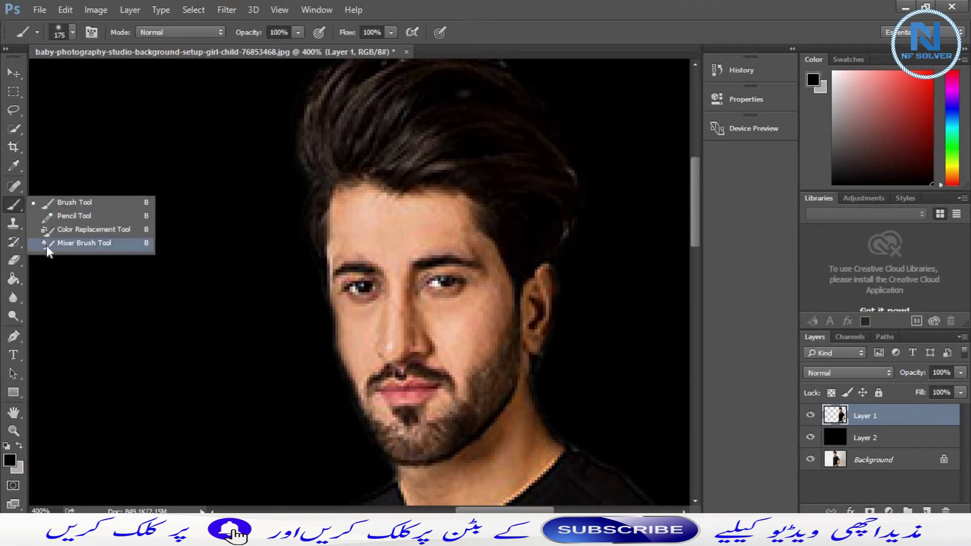
key("bracketleft")
key("bracketleft")
key("bracketleft")
key("bracketleft")
key("bracketleft")
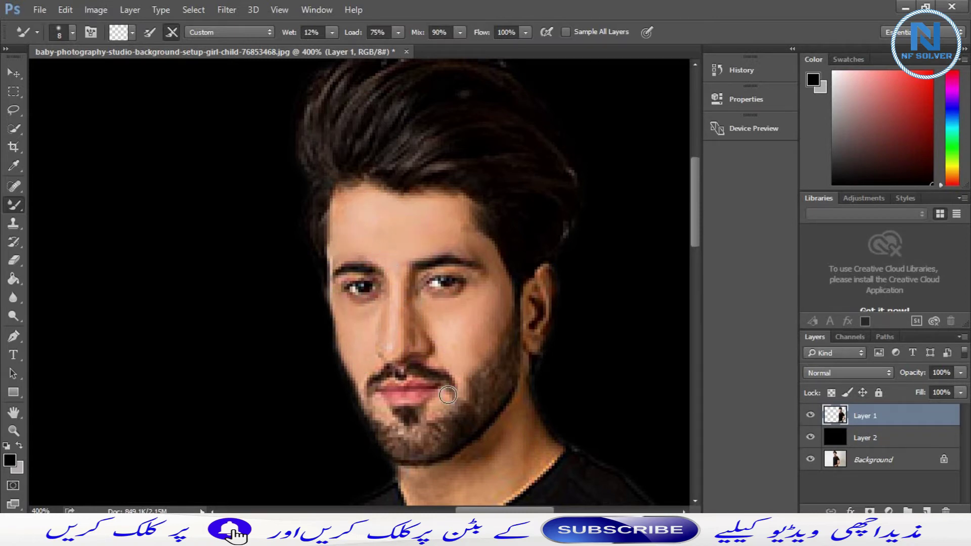
left_click_drag(404, 418, 385, 415)
Step: Set the Dodge Tool exposure to 3%, zoom back to fit, and return to the Move Tool
left_click(16, 315)
left_click(84, 313)
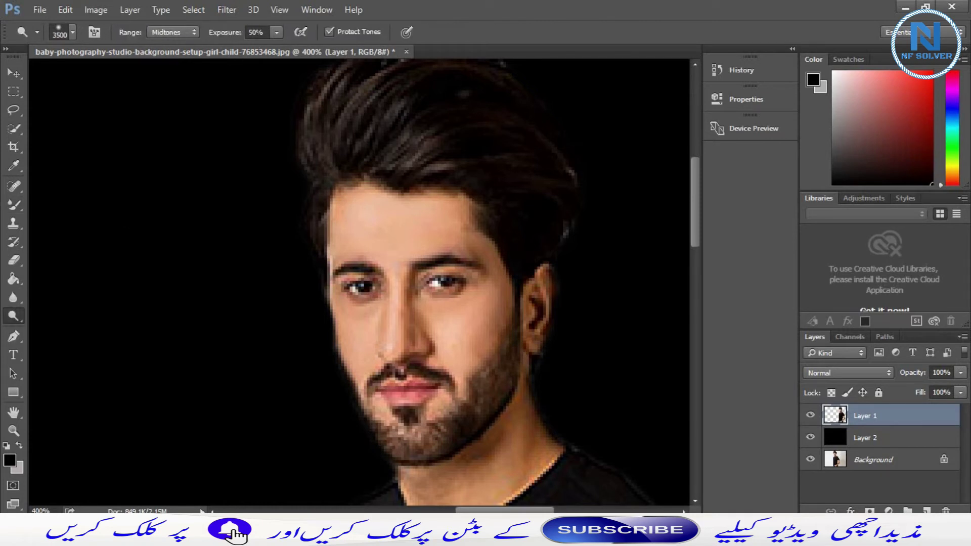
key("0")
key("3")
key("ctrl+minus")
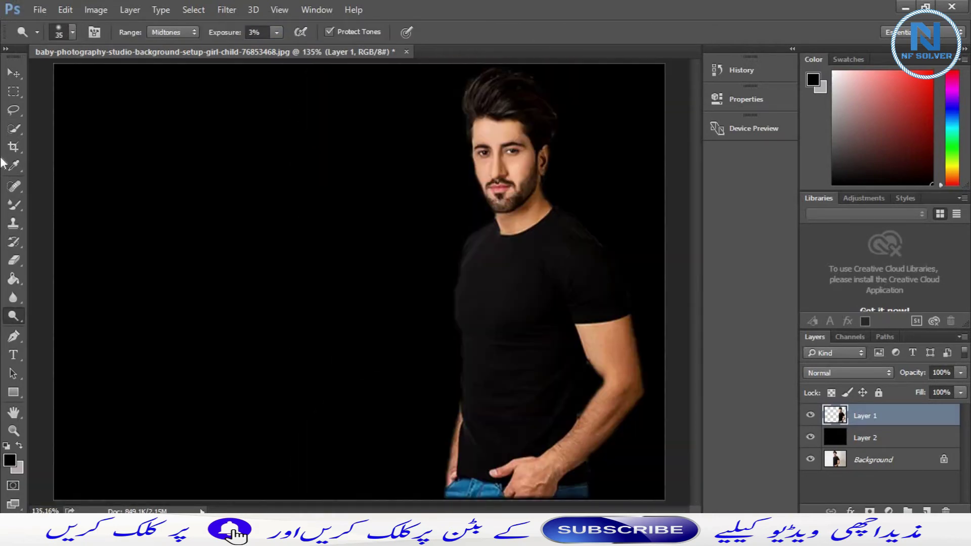
key("ctrl+0")
left_click(14, 73)
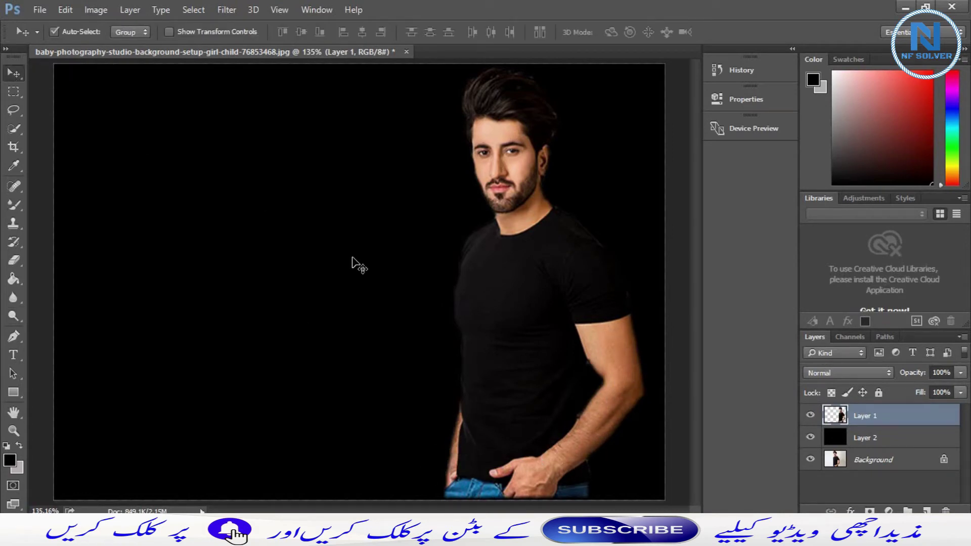
Step: In Camera Raw's HSL panel, lower Oranges saturation to -8 and select the Oranges luminance value
key("ctrl+shift+a")
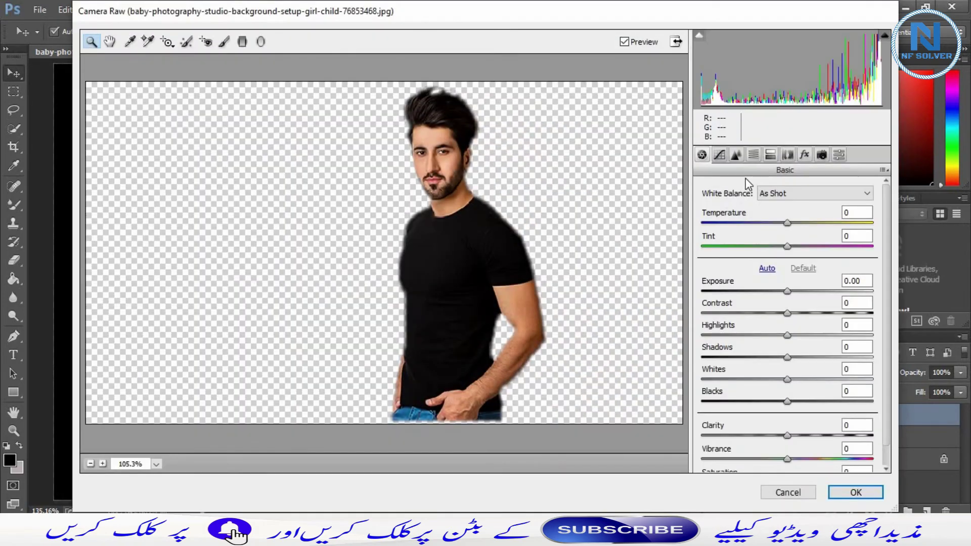
left_click(753, 155)
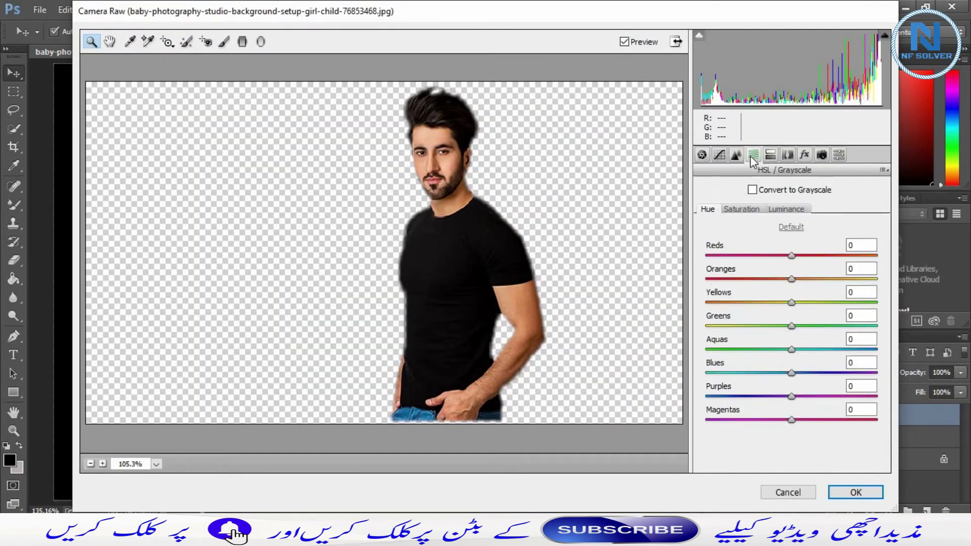
left_click(741, 209)
left_click_drag(791, 278, 782, 276)
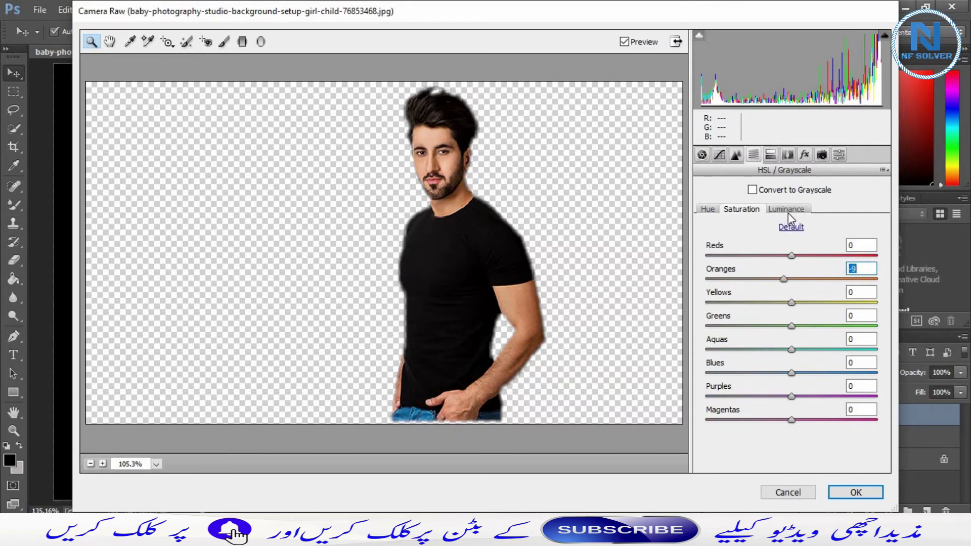
left_click(787, 211)
left_click(797, 267)
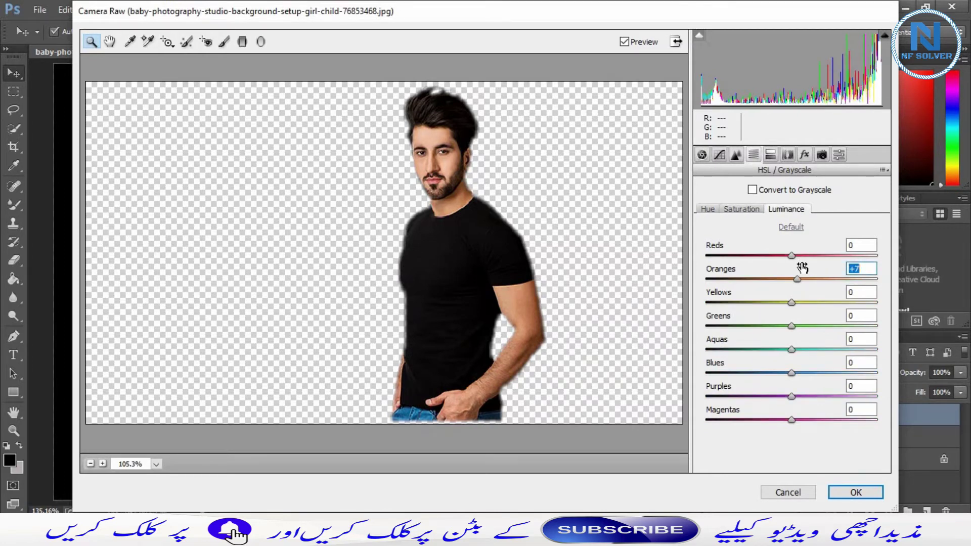
Step: Set Oranges luminance to -7 and apply Camera Raw, then open the '100 text by newton clicks 2' folder
type("-7")
key("Return")
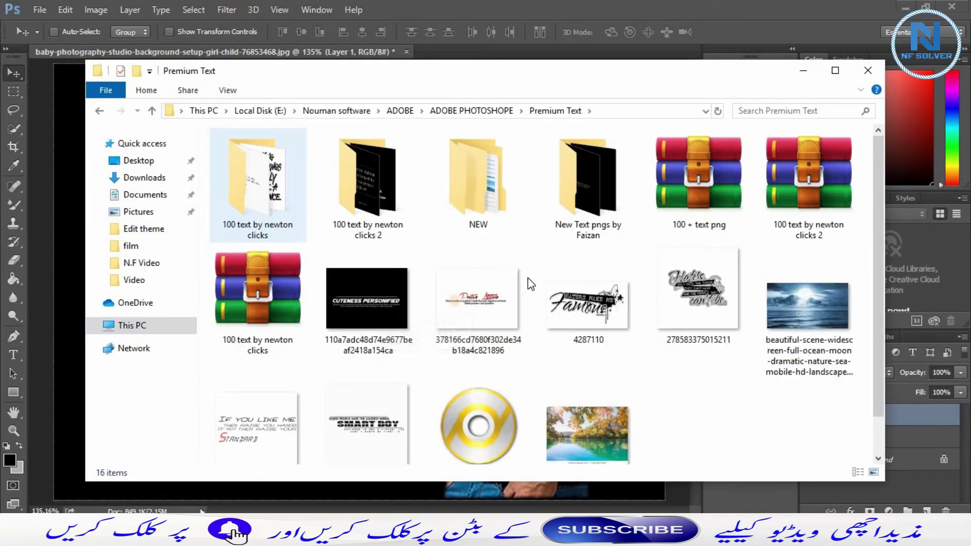
left_click(259, 185)
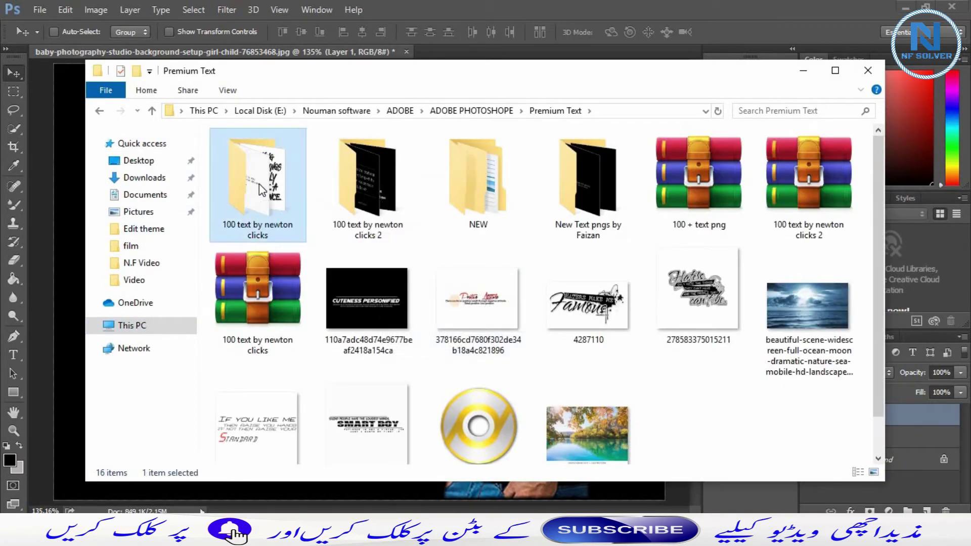
double_click(259, 183)
key("alt+Left")
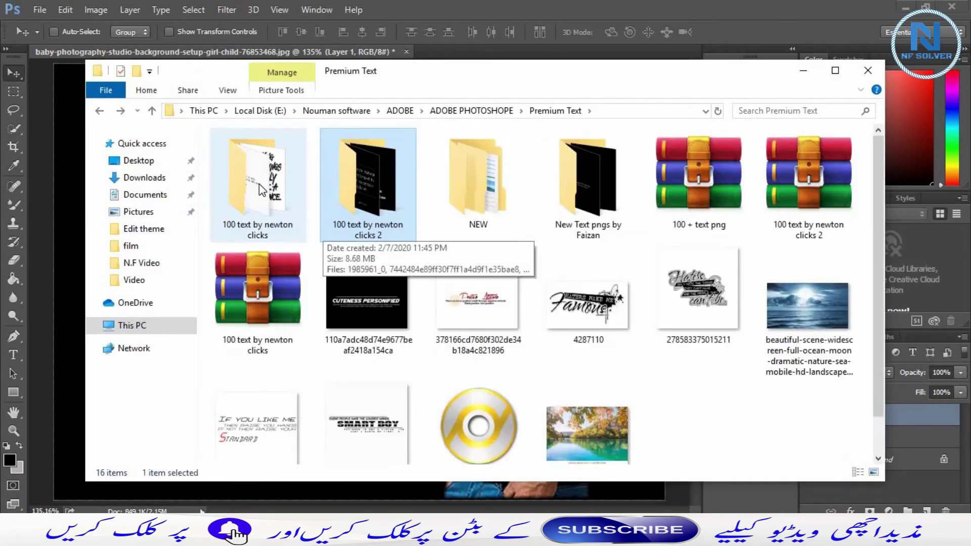
key("Return")
Step: Scroll through the folder's typography images
scroll(259, 184, "down", 2)
scroll(259, 184, "down", 3)
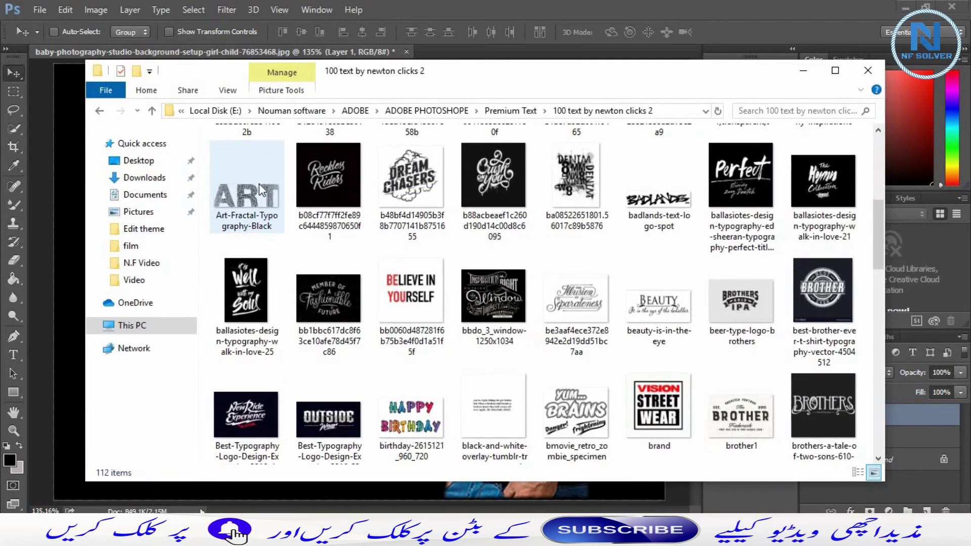
scroll(346, 297, "down", 2)
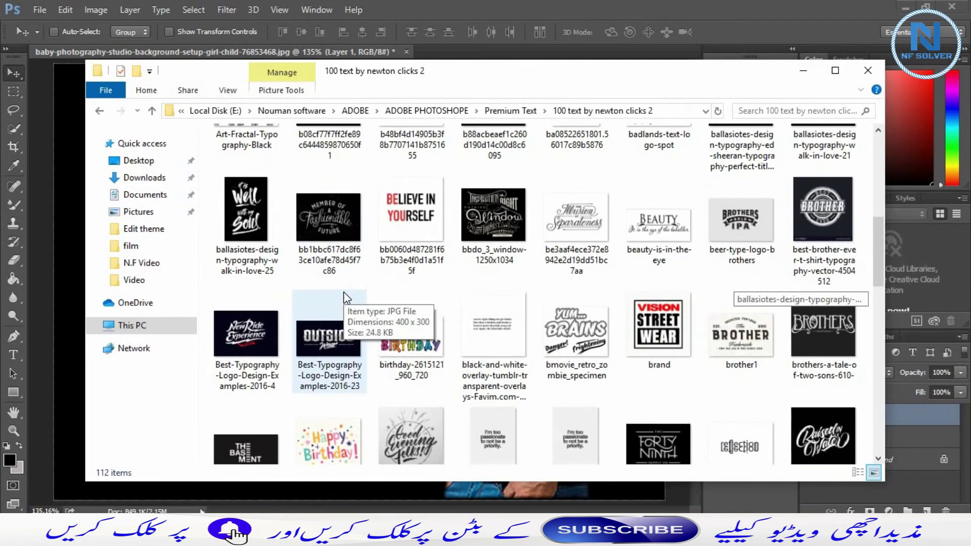
scroll(346, 297, "down", 1)
scroll(346, 297, "down", 3)
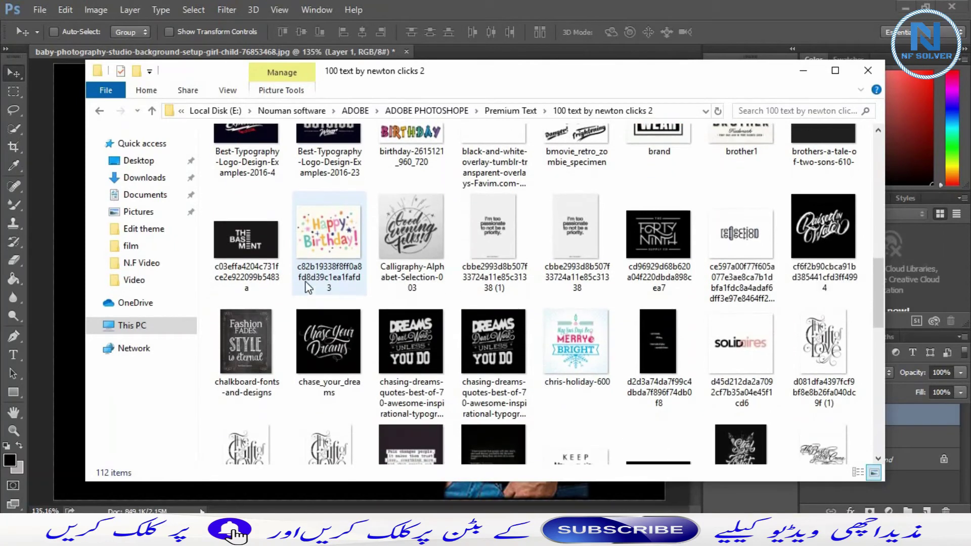
Step: Place THE BASEMENT typography image at about 57% size, left of the man
left_click_drag(244, 223, 79, 150)
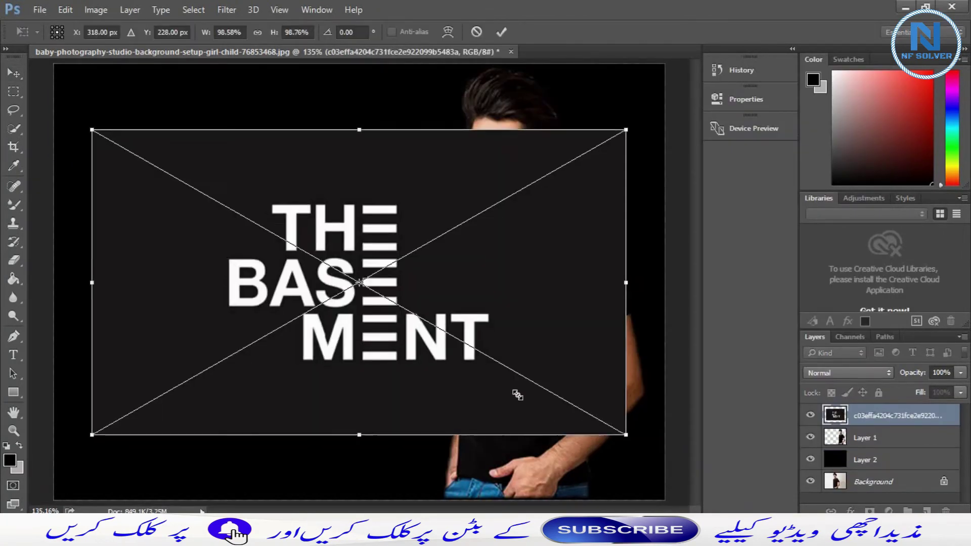
left_click_drag(517, 395, 513, 397)
left_click_drag(399, 273, 313, 262)
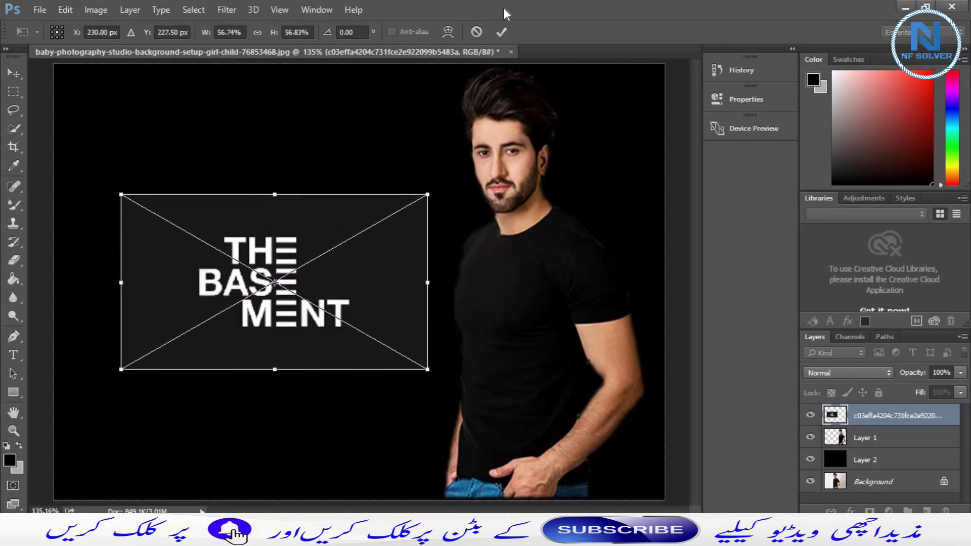
left_click(499, 33)
Step: Set the logo layer's blend mode to Linear Light
left_click(881, 371)
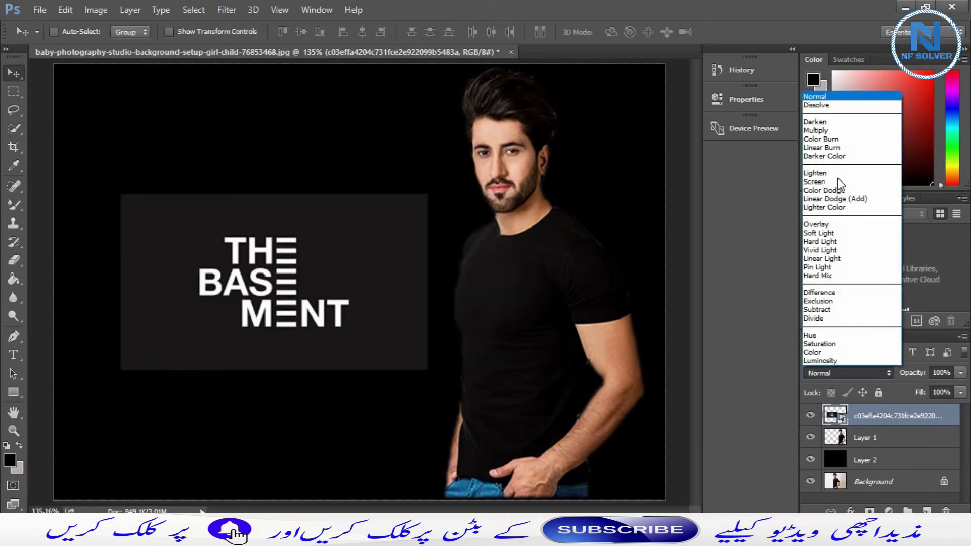
left_click(818, 301)
key("Up")
key("Up")
key("Up")
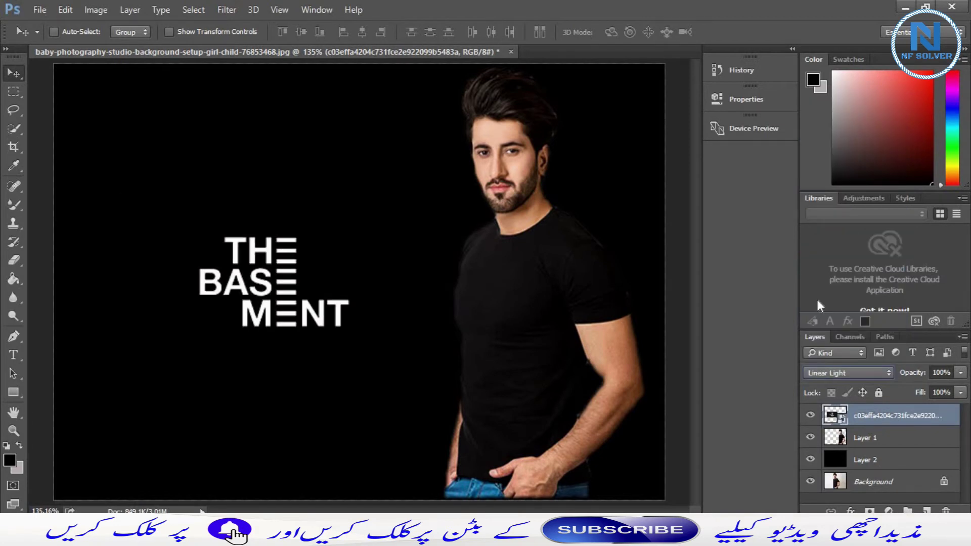
key("Up")
key("Up")
Step: Apply a Levels smart filter to the logo, shifting the midtones to hide the grey box
key("Down")
key("ctrl+l")
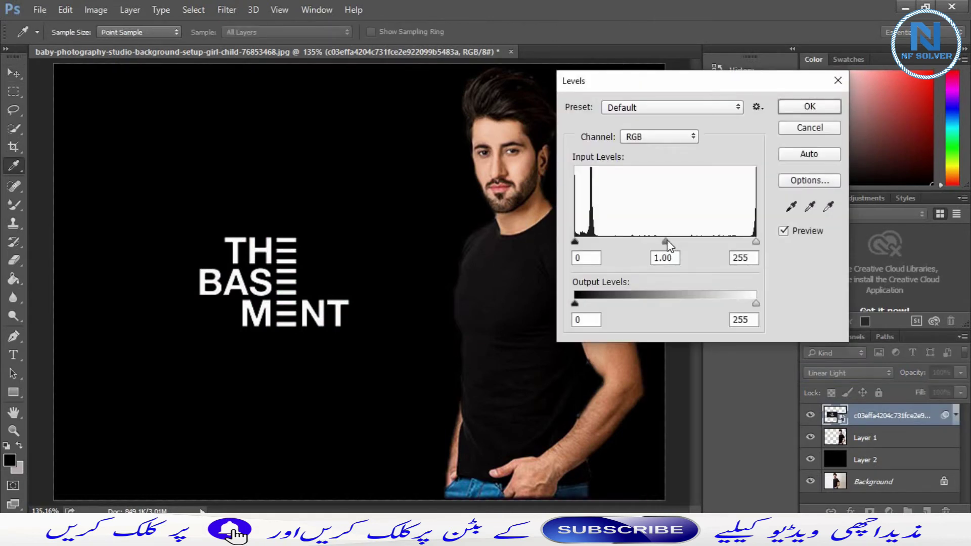
mouse_move(665, 241)
left_mouse_down()
mouse_move(741, 241)
mouse_move(575, 241)
left_mouse_up()
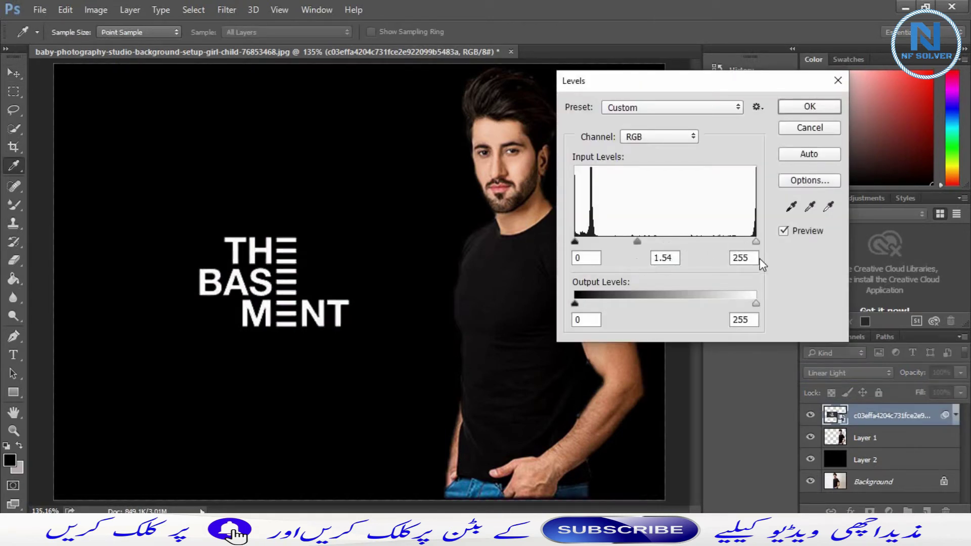
left_click_drag(604, 284, 629, 293)
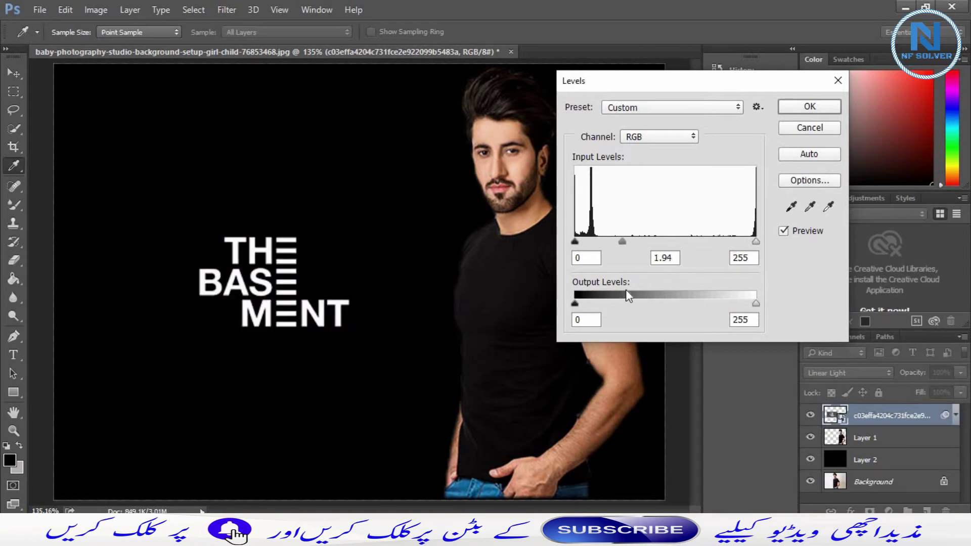
key("Return")
key("v")
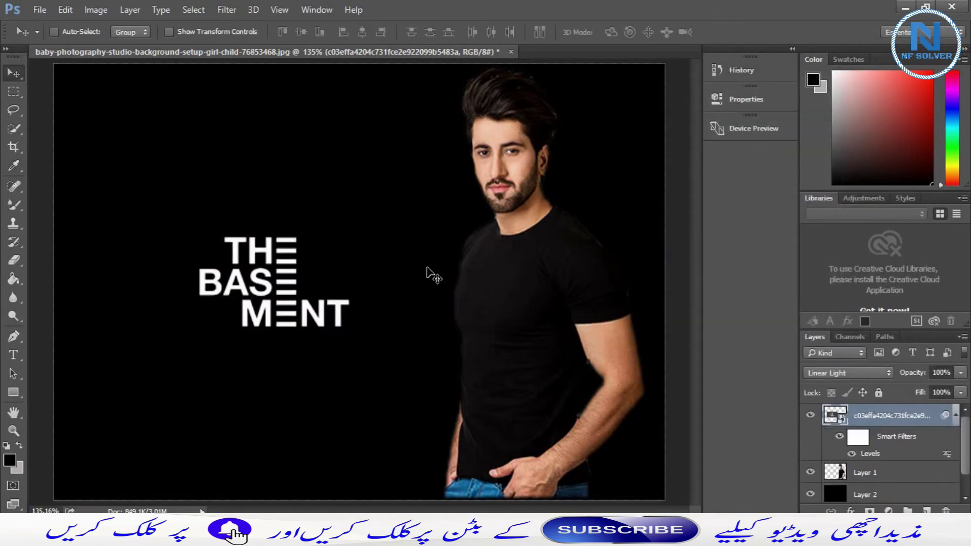
Step: Enlarge the logo to about 75% and move it toward the upper left
key("ctrl+t")
key("Return")
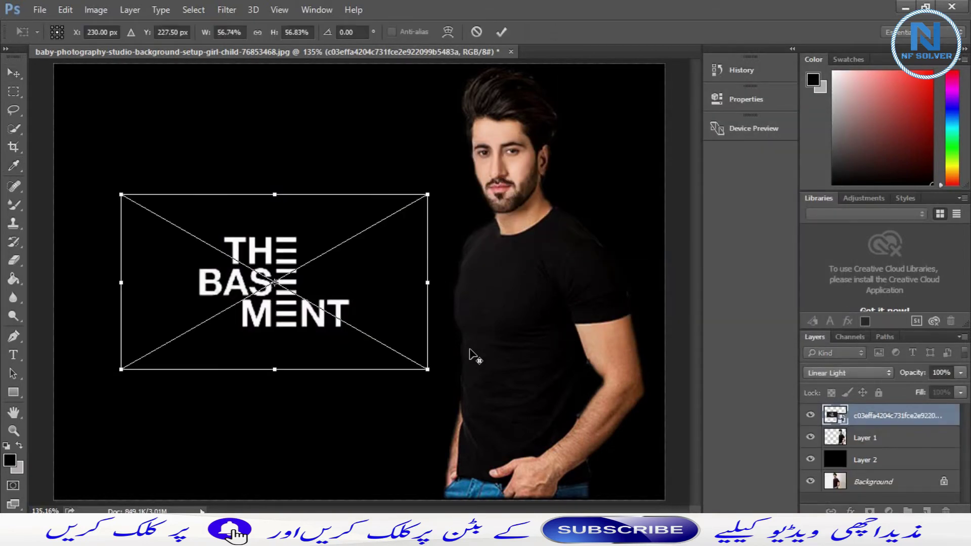
left_click_drag(438, 384, 488, 414)
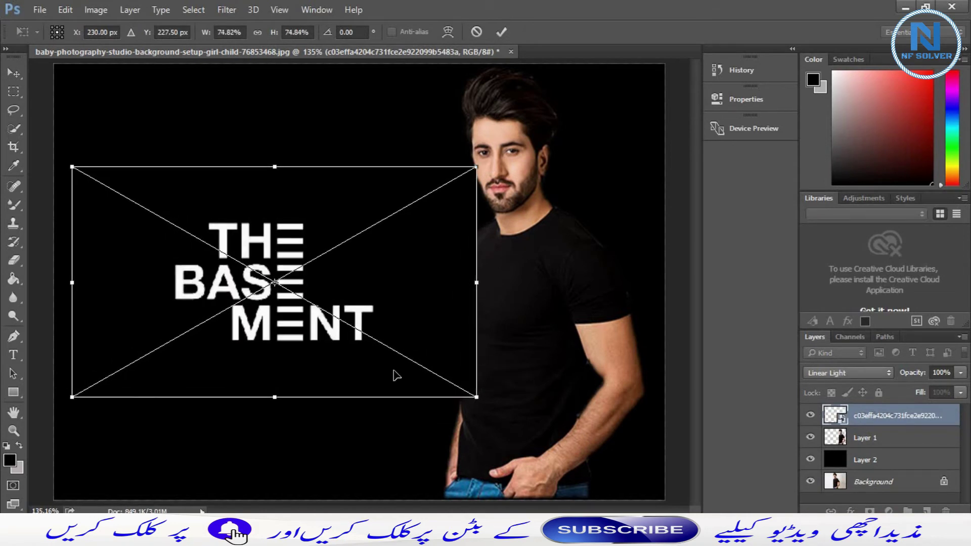
mouse_move(379, 360)
left_mouse_down()
mouse_move(342, 279)
mouse_move(351, 251)
left_mouse_up()
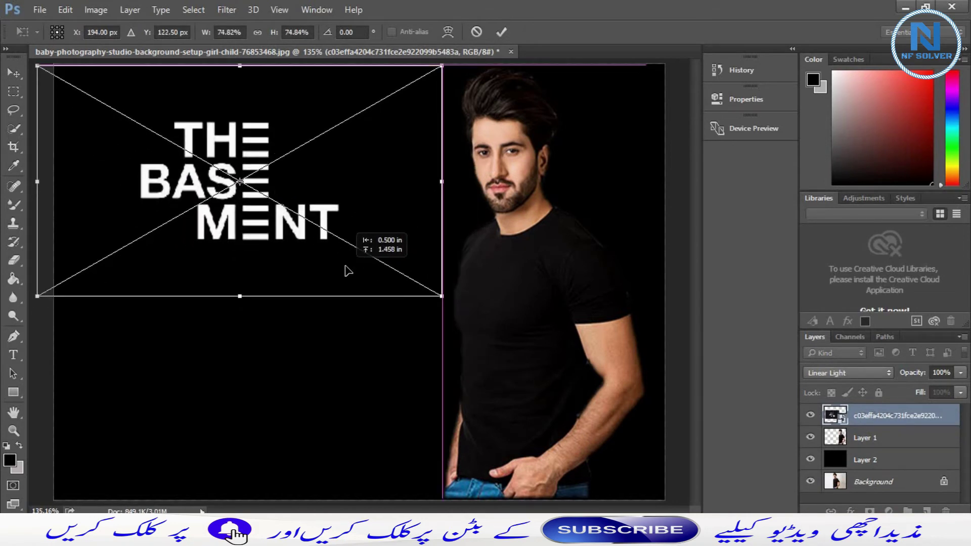
left_click(502, 33)
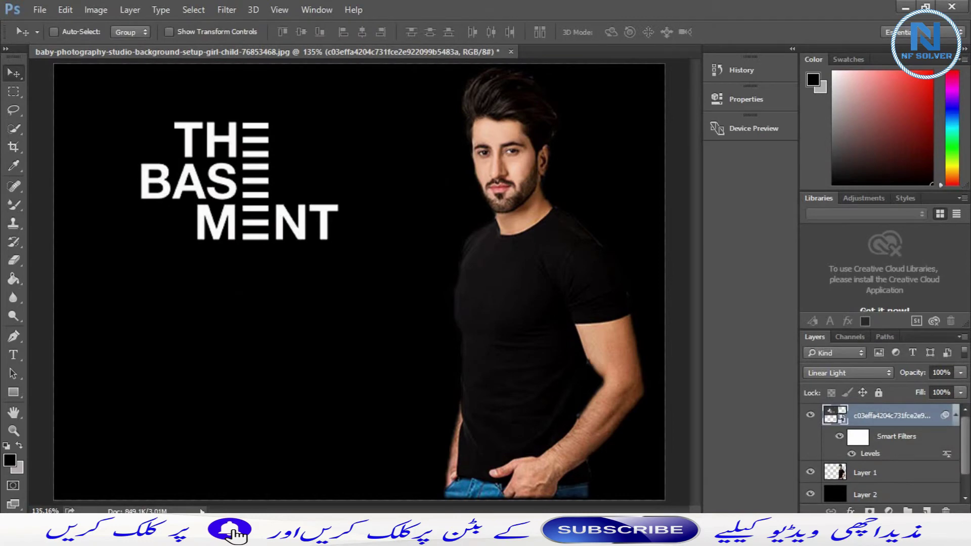
Step: In Explorer, go back to Premium Text and open the 'New Text pngs by Faizan' folder
scroll(489, 324, "down", 5)
scroll(490, 324, "down", 5)
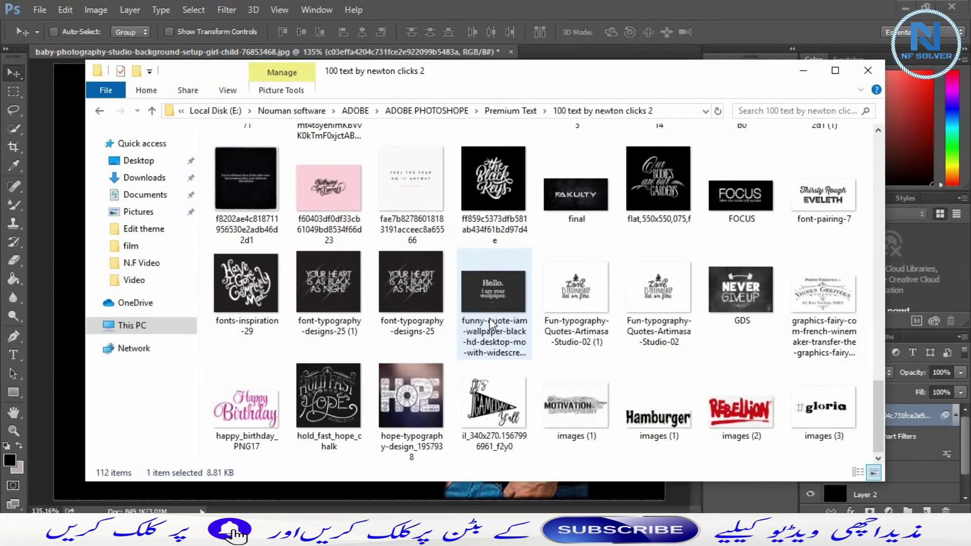
key("BackSpace")
double_click(588, 182)
Step: Place the GONE image, shrunk to about 46%, below the logo on the lower left
mouse_move(535, 336)
left_mouse_down()
mouse_move(53, 275)
mouse_move(268, 245)
left_mouse_up()
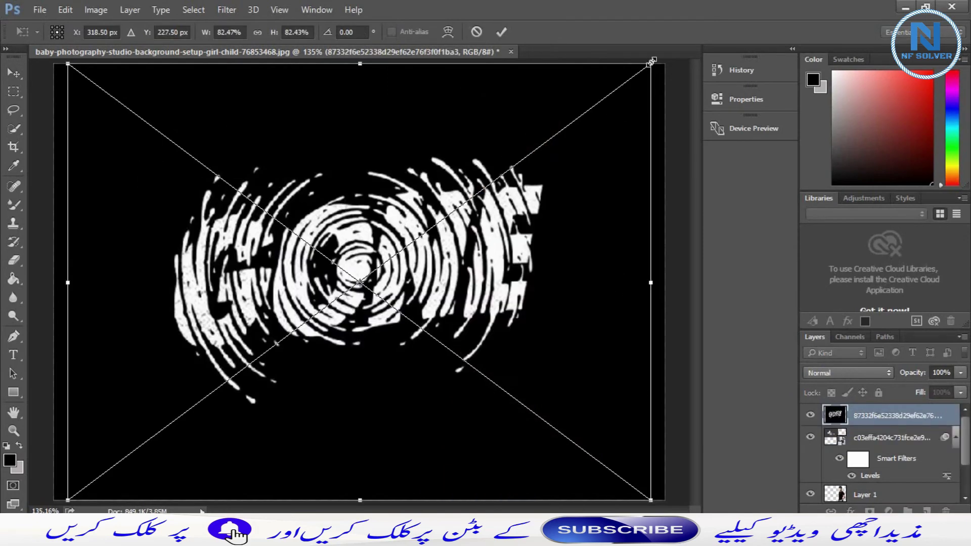
left_click_drag(651, 65, 521, 192)
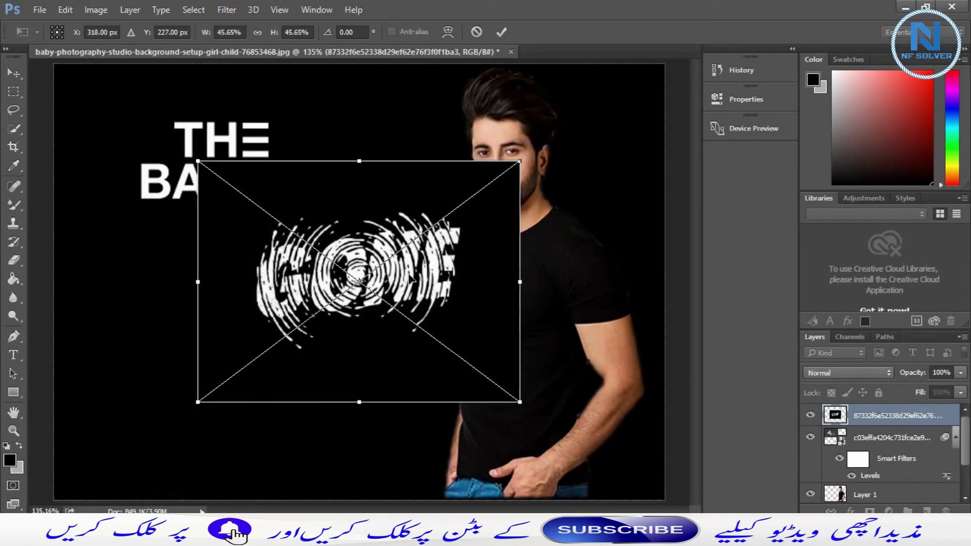
left_click_drag(359, 281, 240, 329)
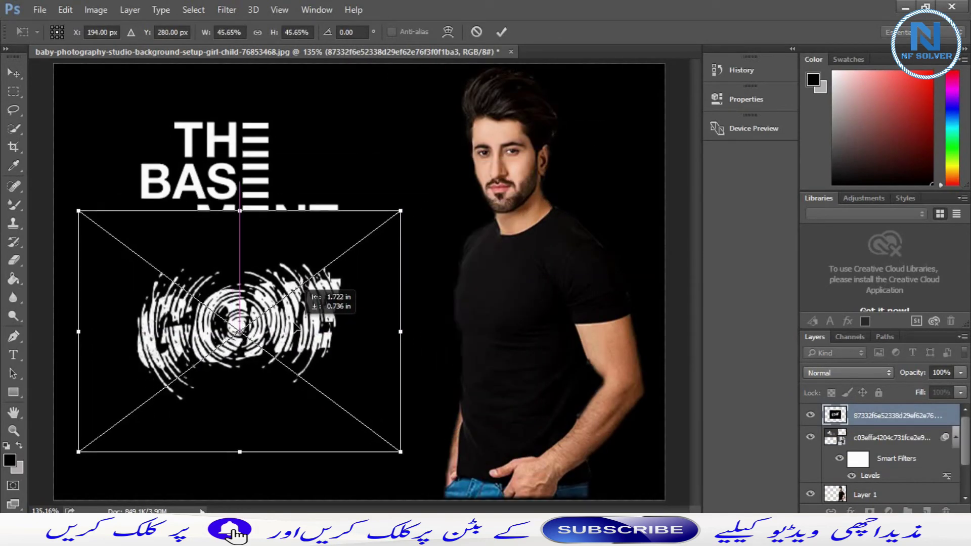
left_click(505, 32)
left_click(828, 372)
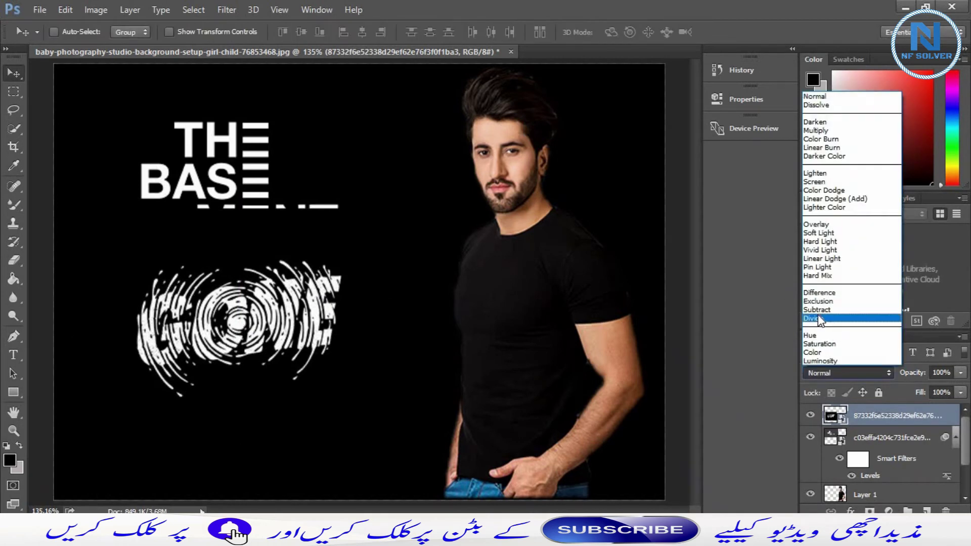
Step: Try Divide, Multiply, Color Dodge and Screen blend modes on the GONE layer
left_click(819, 319)
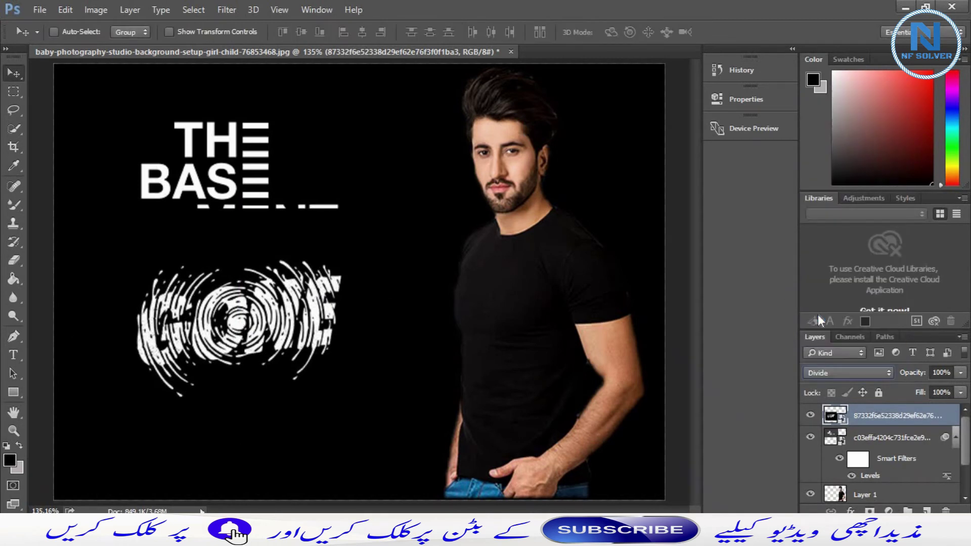
left_click(833, 377)
left_click(805, 127)
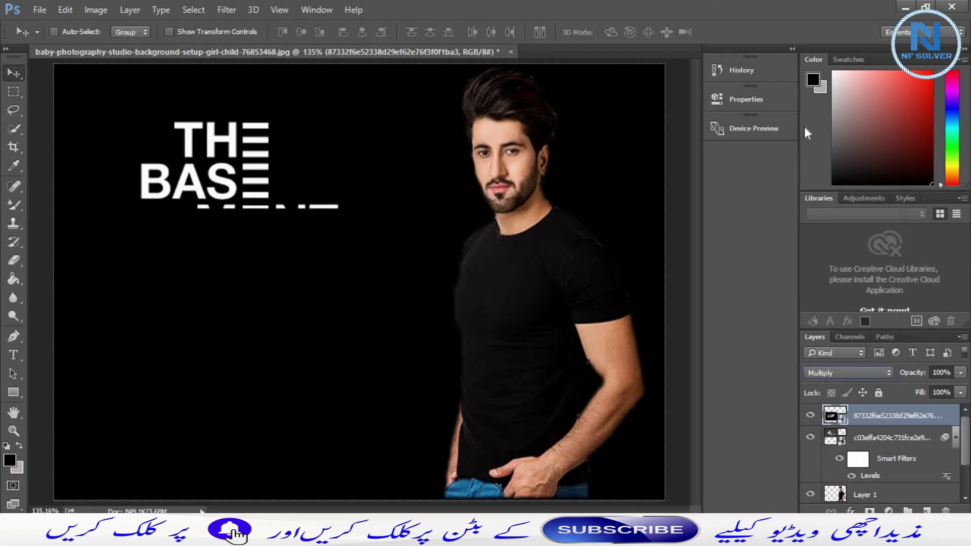
key("Down")
key("Down")
key("Down")
key("Down")
key("Down")
key("Down")
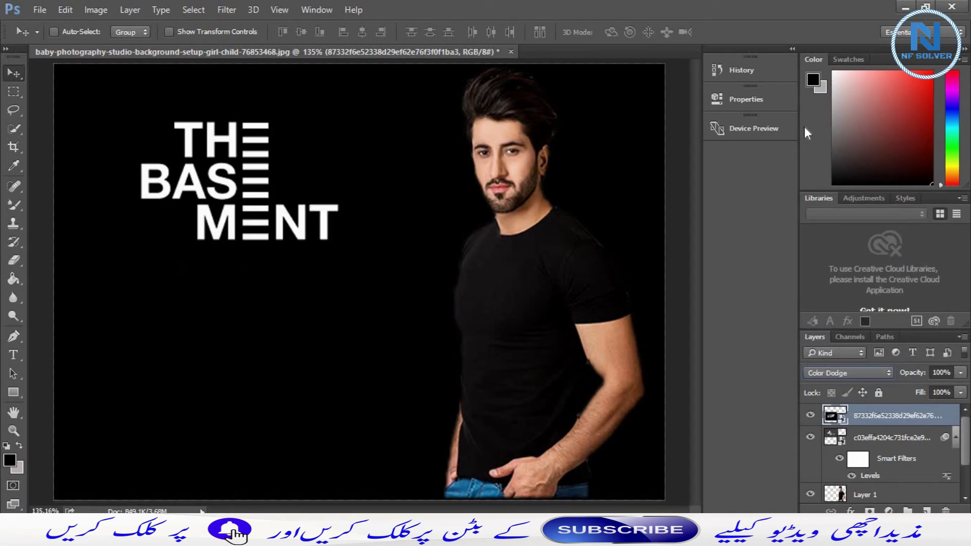
key("Up")
Step: Add a Levels smart filter brightening the GONE midtones to about 1.07
key("ctrl+l")
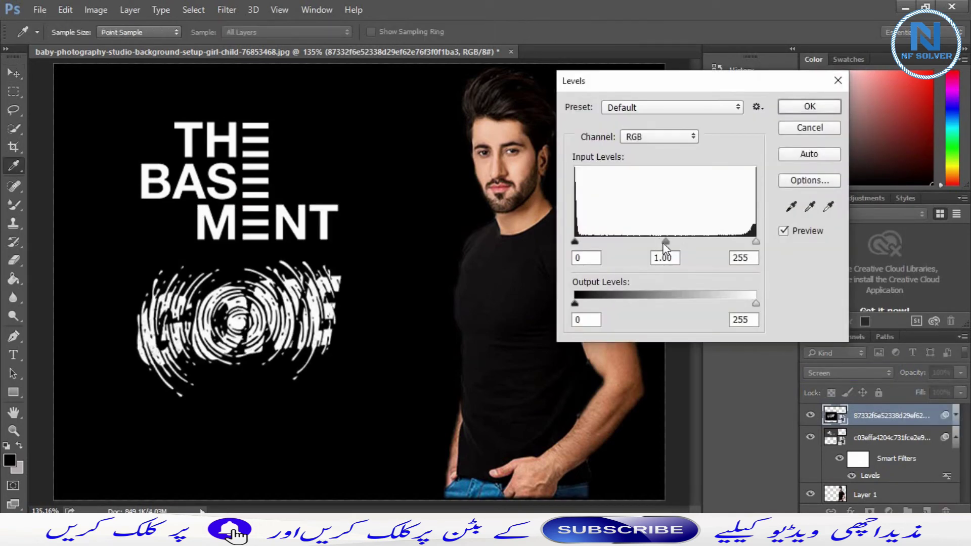
mouse_move(664, 242)
left_mouse_down()
mouse_move(693, 241)
mouse_move(626, 243)
left_mouse_up()
key("Return")
key("v")
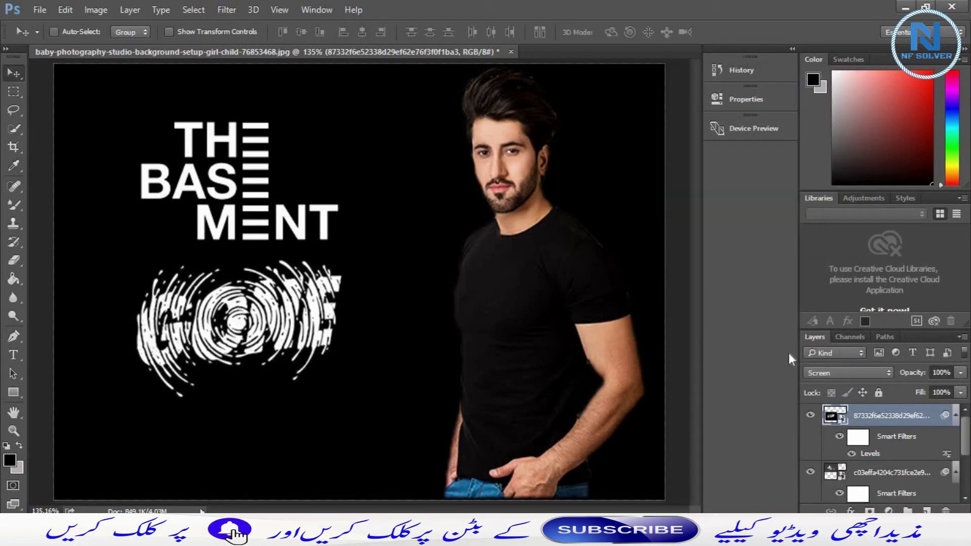
Step: Cycle the GONE blend mode from Linear Dodge (Add) to Linear Light
left_click(808, 369)
key("Down")
key("Down")
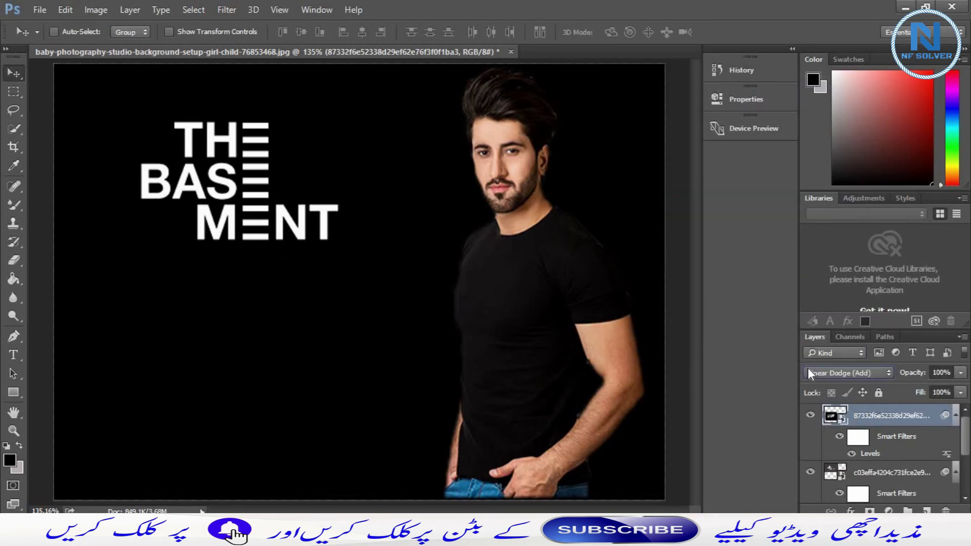
key("Down")
key("Down")
key("Down")
key("Down")
key("Down")
key("Down")
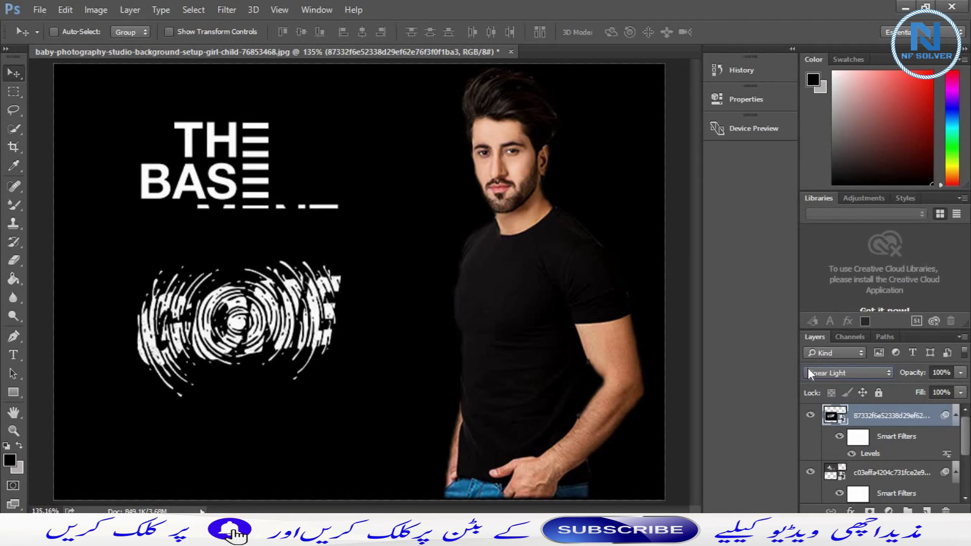
key("Down")
key("Down")
key("Down")
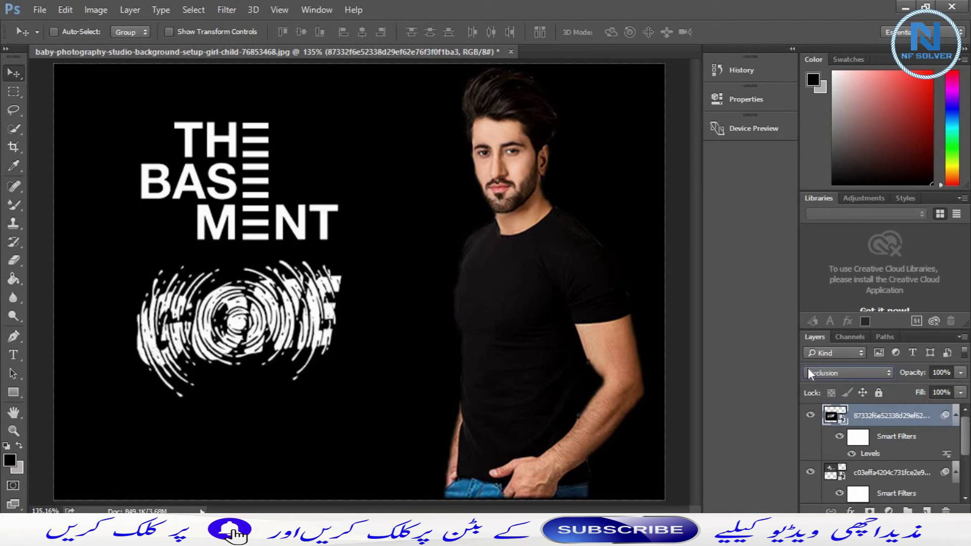
key("Up")
key("Up")
key("Up")
key("Up")
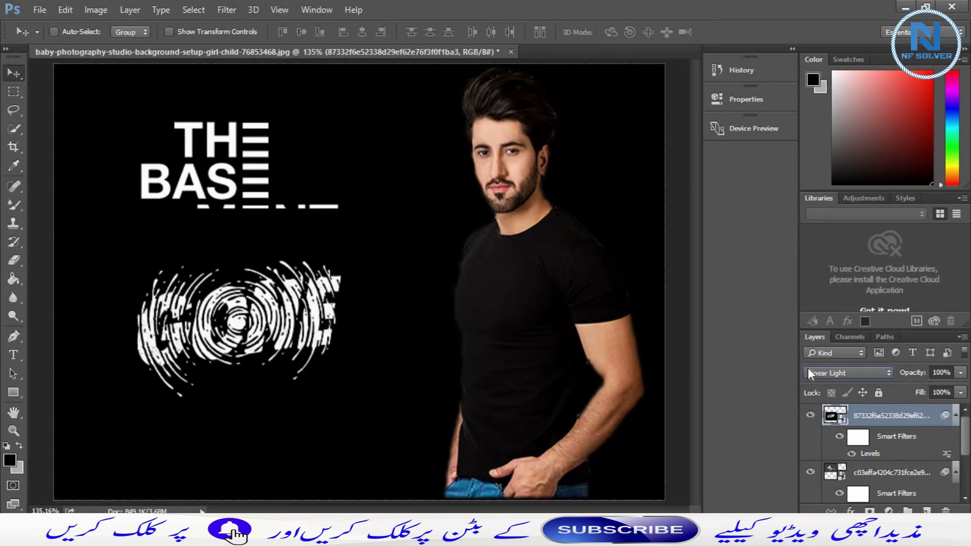
Step: Move GONE down-left to uncover MENT and preview Vivid Light blending
mouse_move(256, 376)
left_mouse_down()
mouse_move(247, 403)
mouse_move(248, 390)
left_mouse_up()
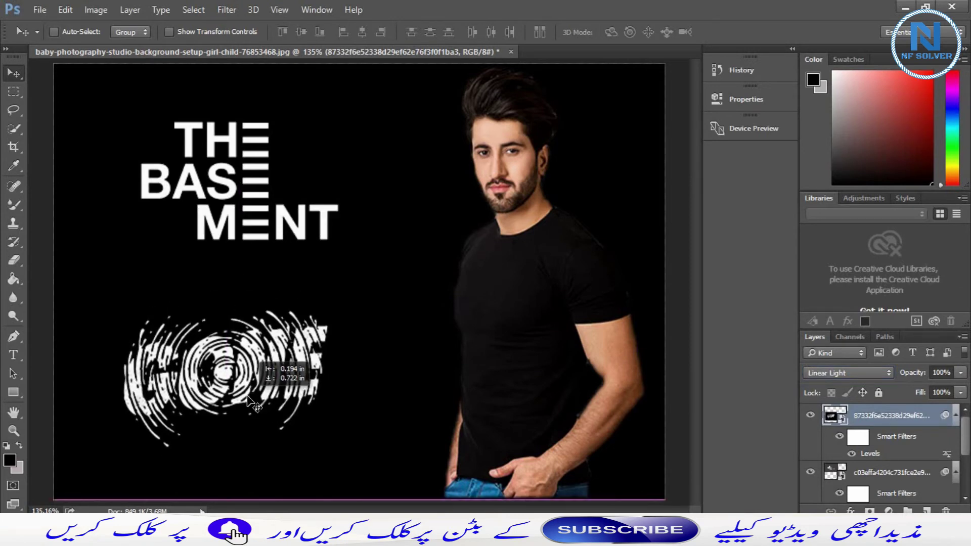
left_click(819, 378)
key("Up")
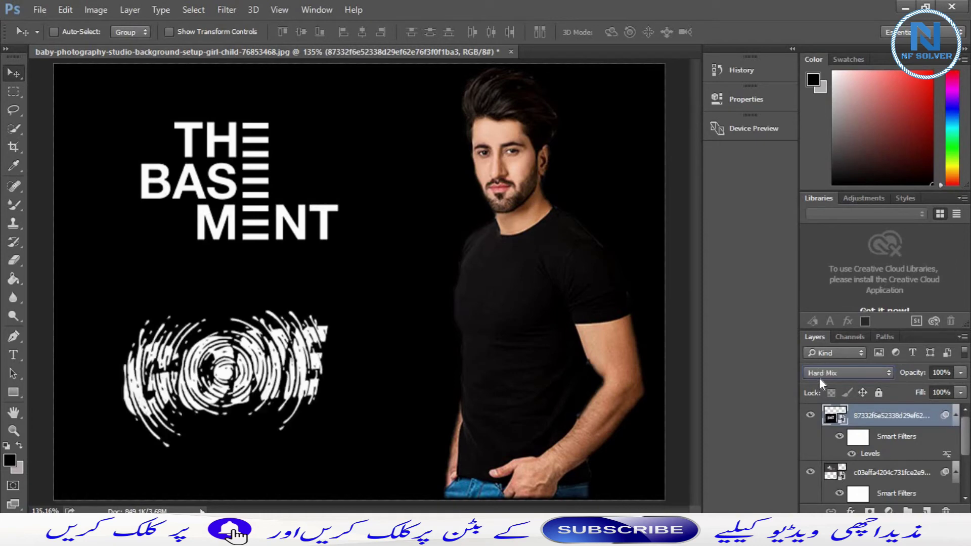
key("Up")
key("Up")
key("Up")
key("Up")
key("Up")
key("Up")
key("Up")
key("Up")
Step: Reposition GONE and add a second Levels filter brightening midtones with white point about 243
mouse_move(318, 381)
left_mouse_down()
mouse_move(323, 343)
mouse_move(328, 356)
left_mouse_up()
key("ctrl+l")
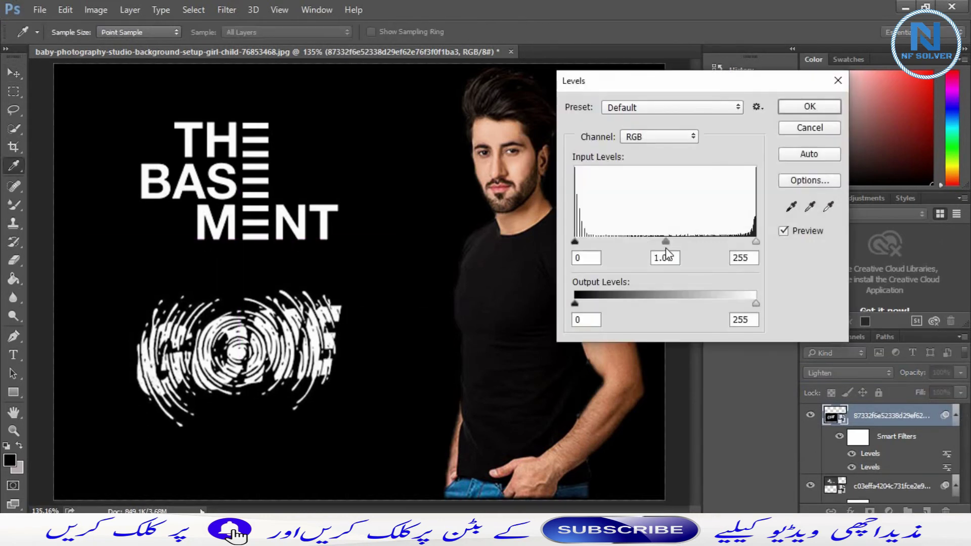
mouse_move(664, 242)
left_mouse_down()
mouse_move(560, 244)
mouse_move(602, 243)
left_mouse_up()
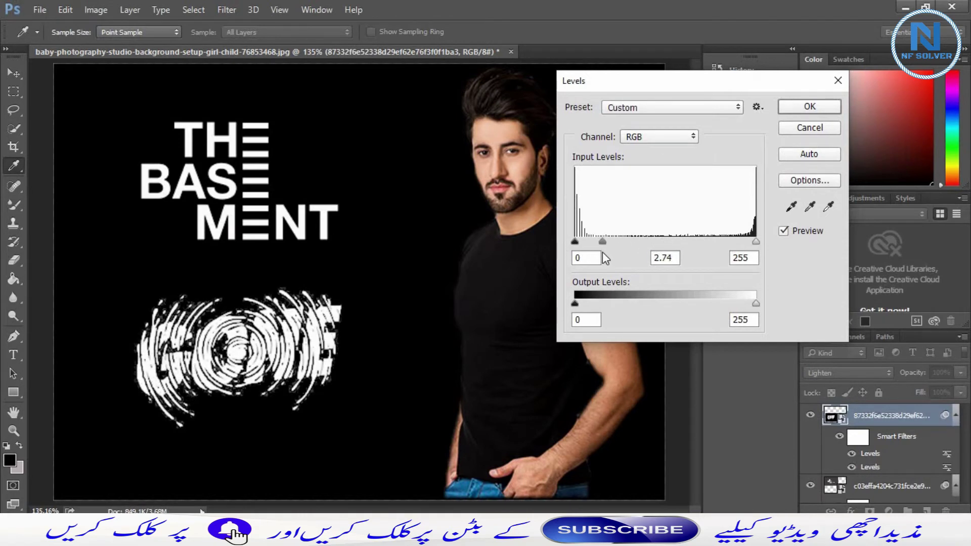
left_click_drag(757, 243, 748, 243)
key("Return")
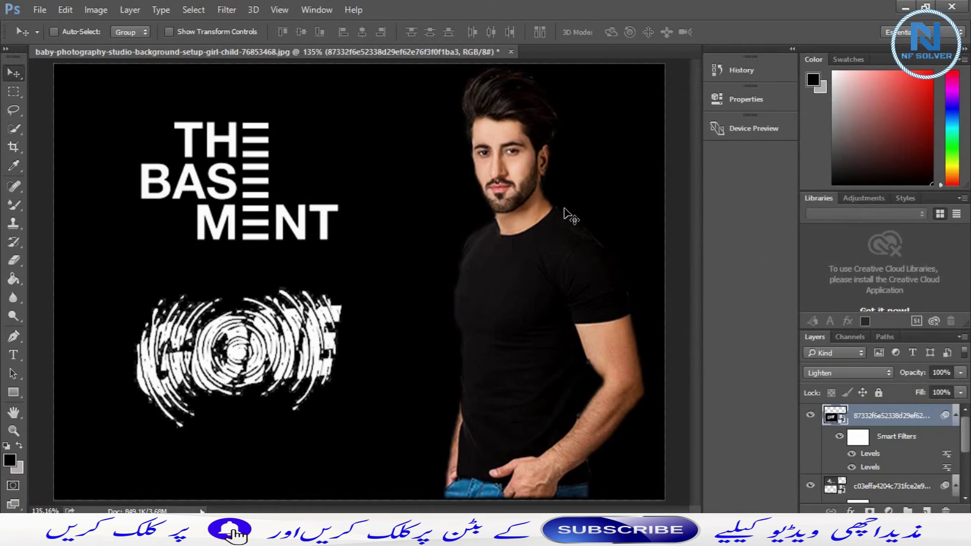
left_click_drag(275, 351, 262, 355)
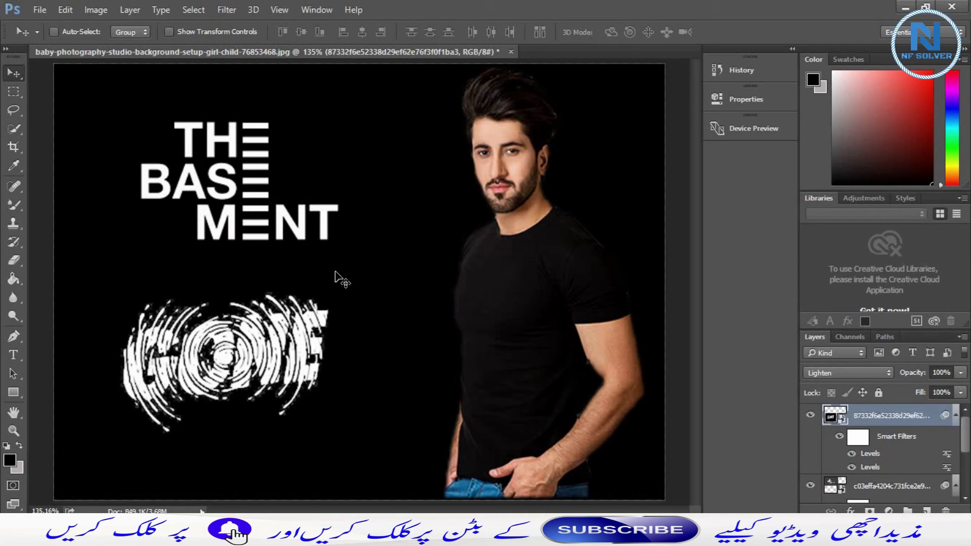
Step: Browse the Lasso and Quick Selection tools, then close the document without saving
left_click(15, 112)
left_click(20, 133)
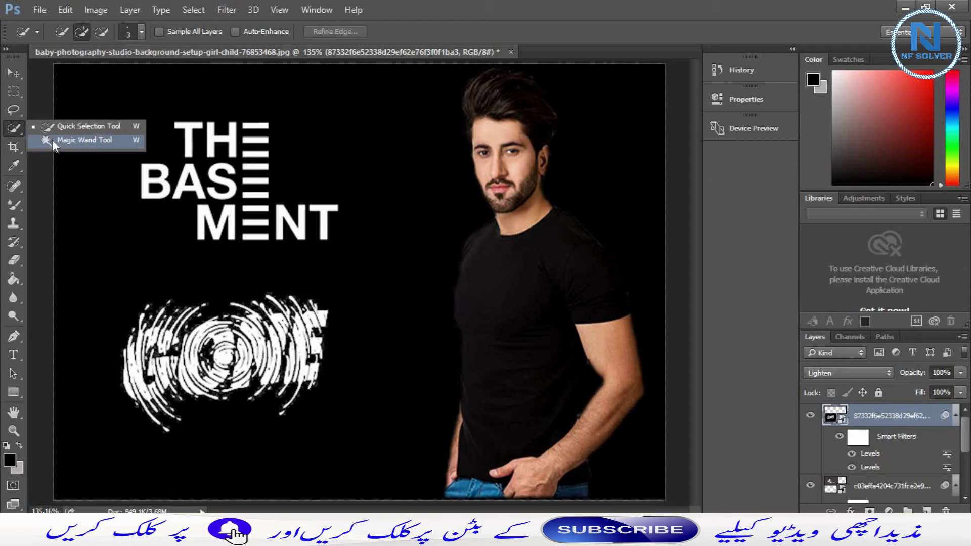
left_click(12, 74)
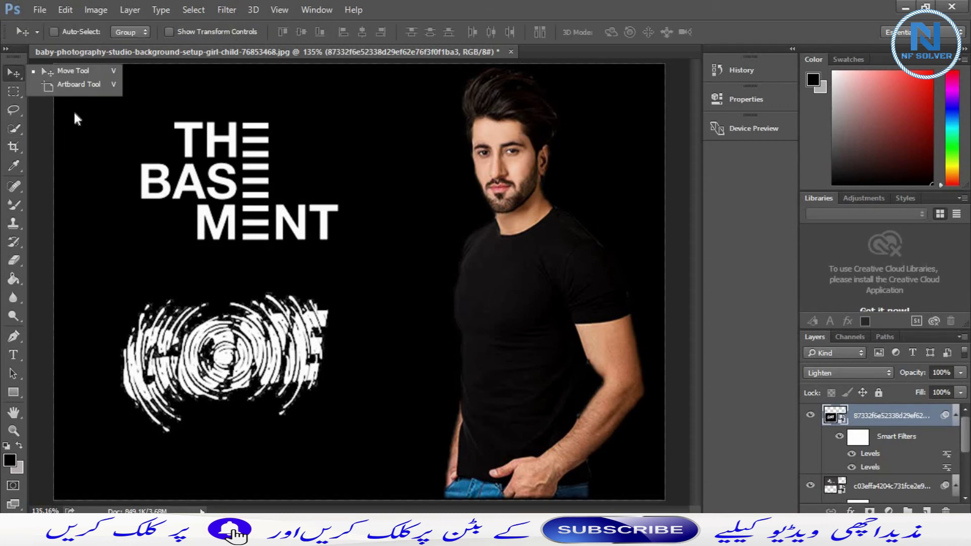
left_click(511, 52)
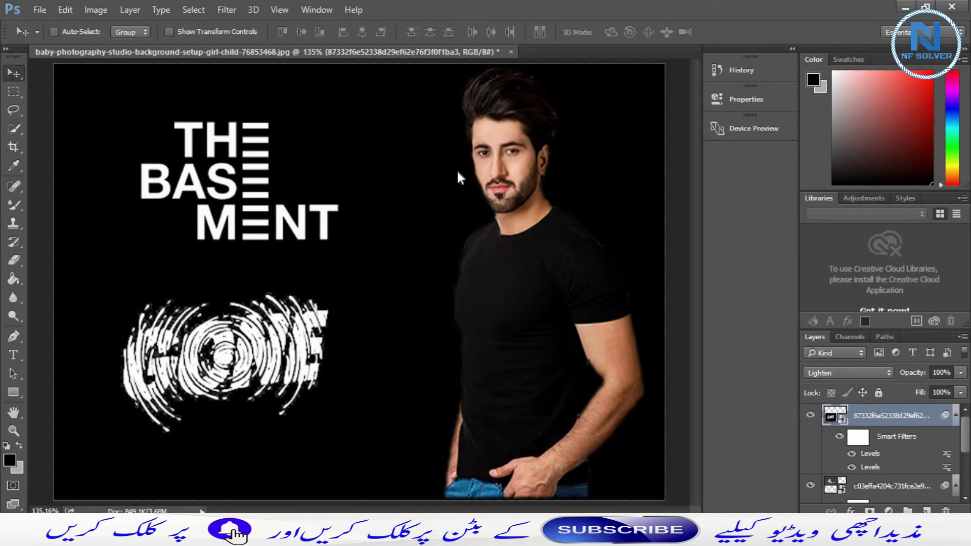
left_click(489, 210)
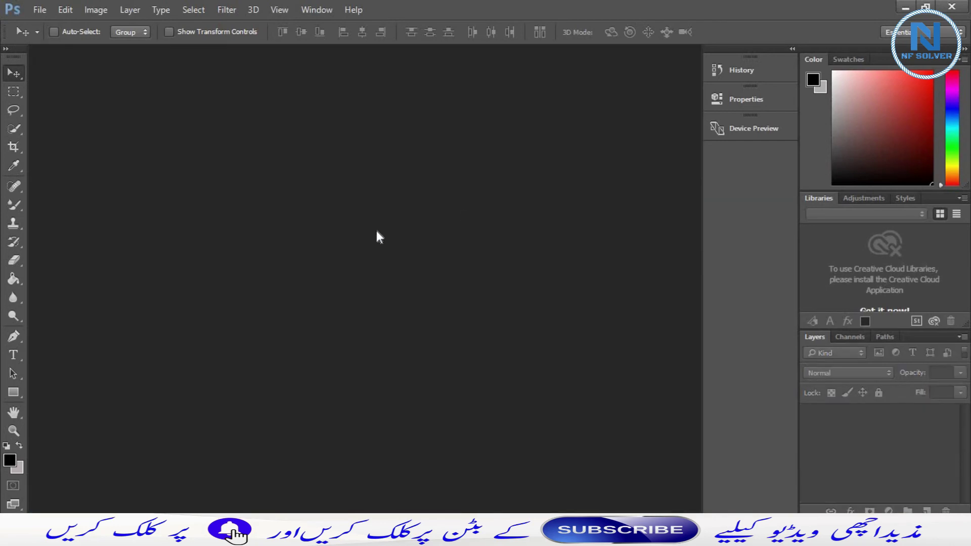
Step: Reopen the original studio photo of the man
double_click(377, 232)
double_click(250, 129)
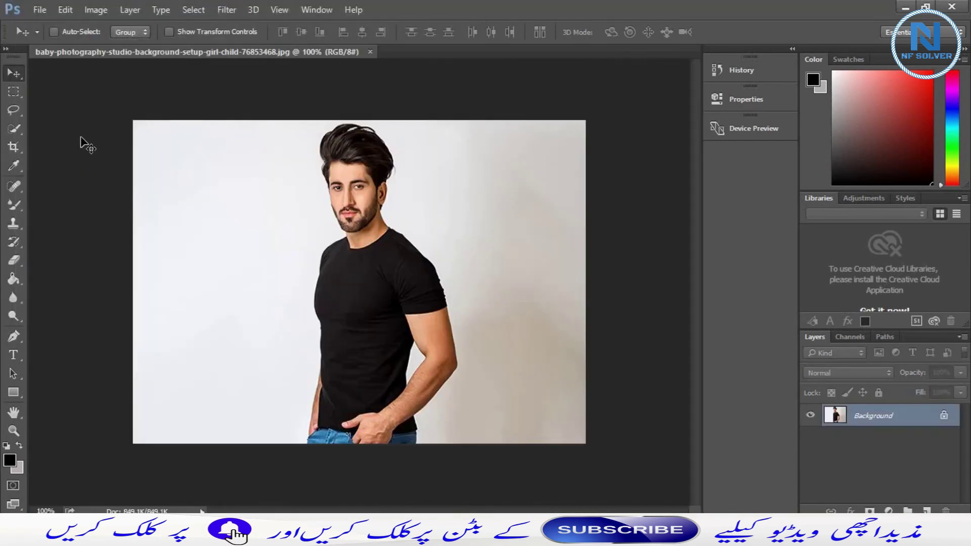
key("ctrl")
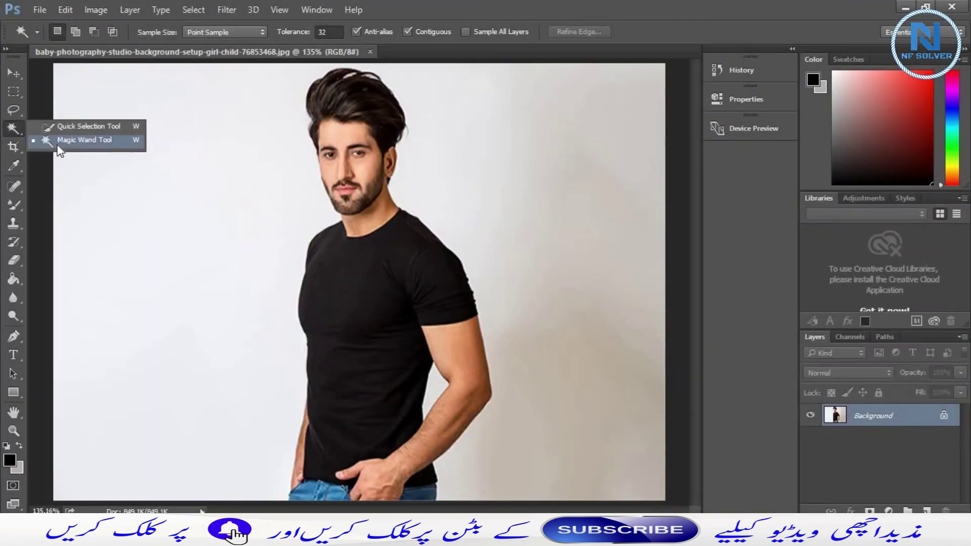
Step: Test-select the white background with the Magic Wand, deselect, and keep the Magic Wand active
left_click(60, 146)
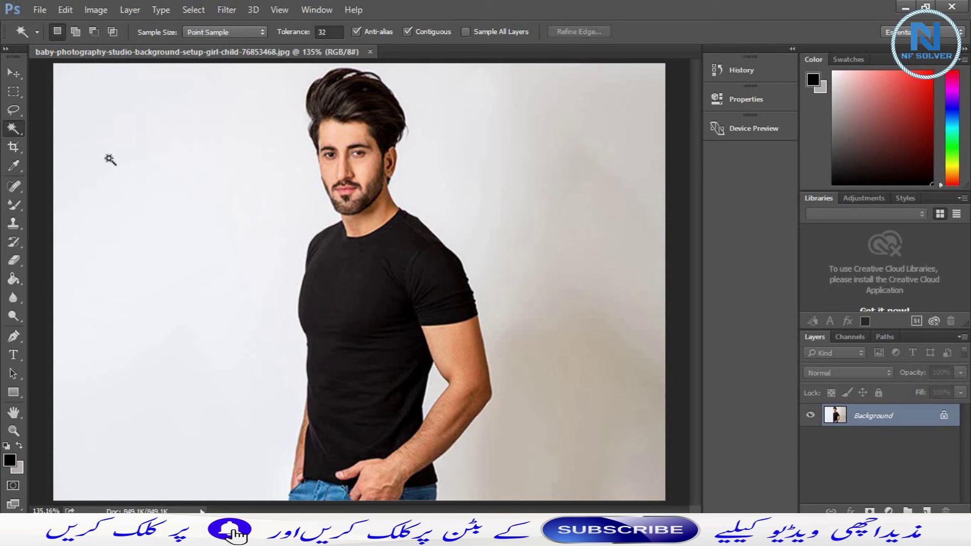
left_click(143, 181)
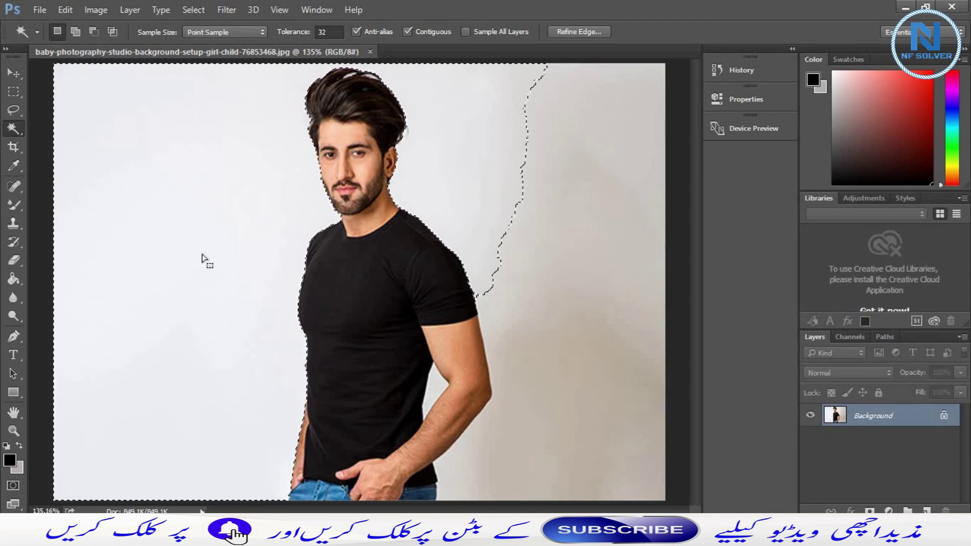
key("ctrl+d")
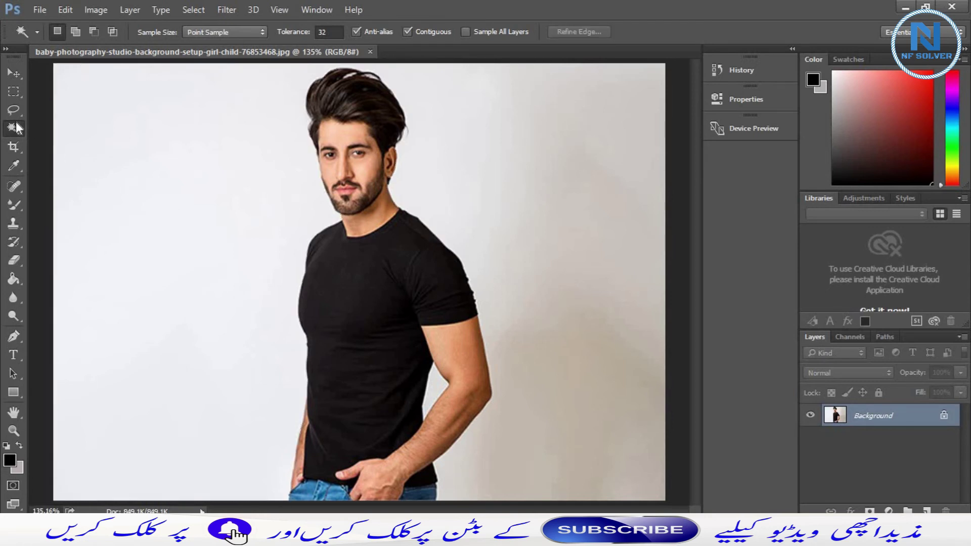
right_click(13, 130)
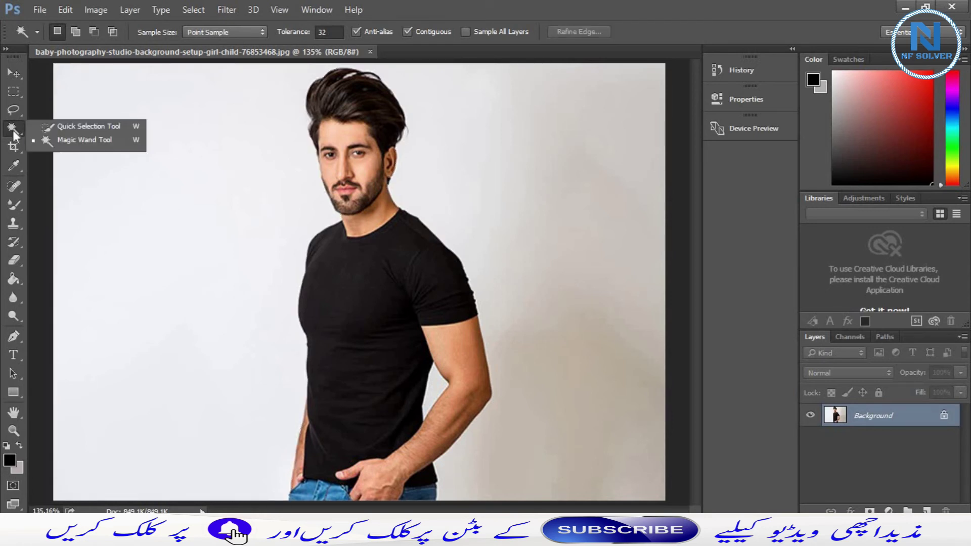
left_click(71, 143)
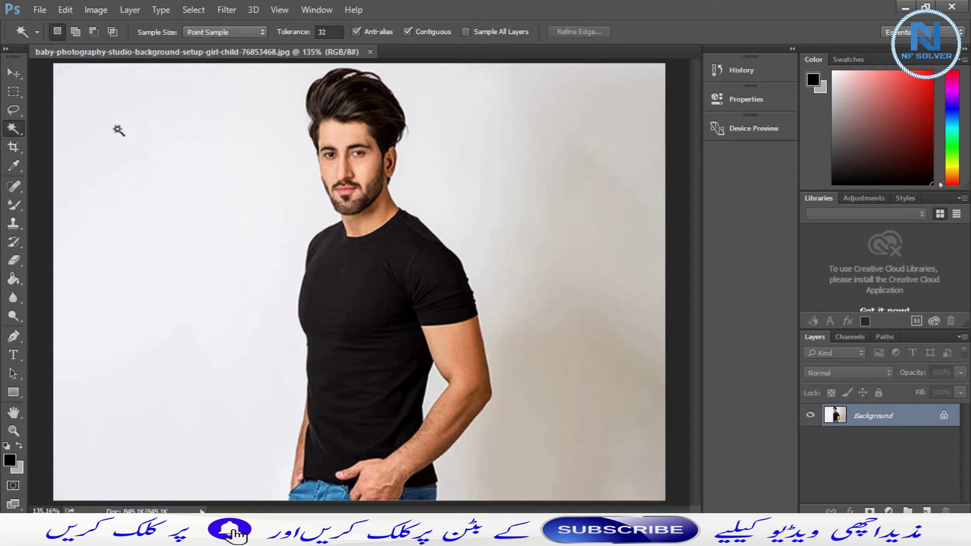
Step: Magic-wand select the white background left of the man, adding the upper- and lower-right areas
left_click(117, 130)
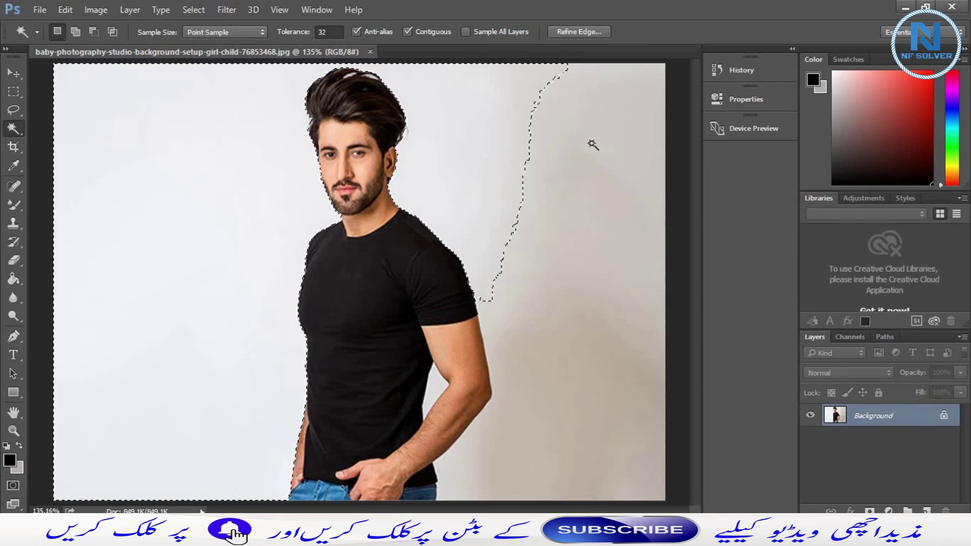
key("shift")
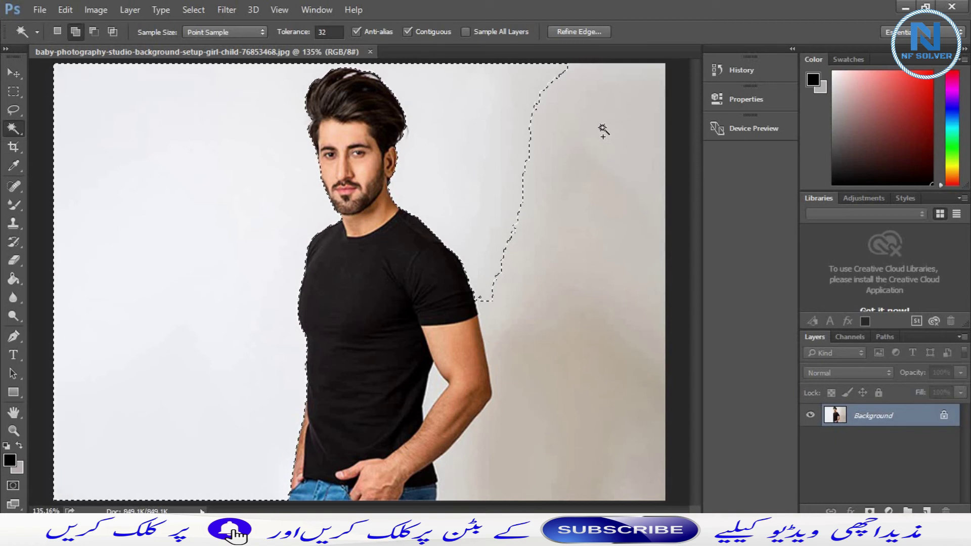
left_click(603, 130, "shift")
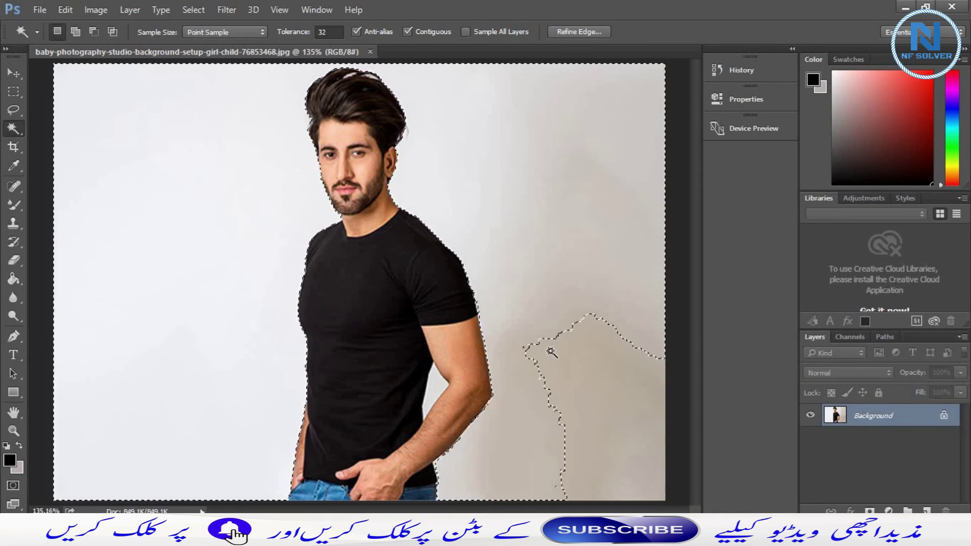
key("shift")
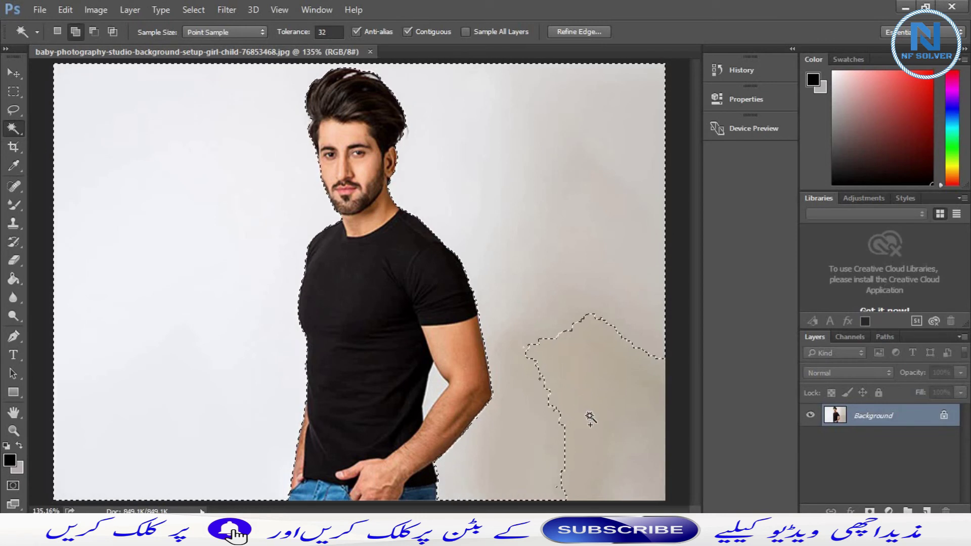
left_click(590, 419, "shift")
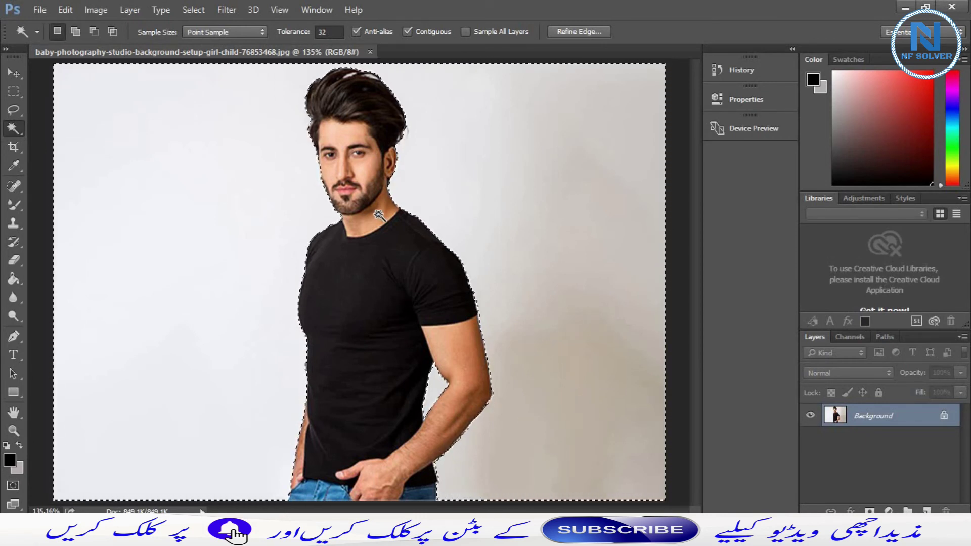
Step: Zoom in and add the two white gaps in his hair to the selection
key("ctrl+plus")
key("ctrl+plus")
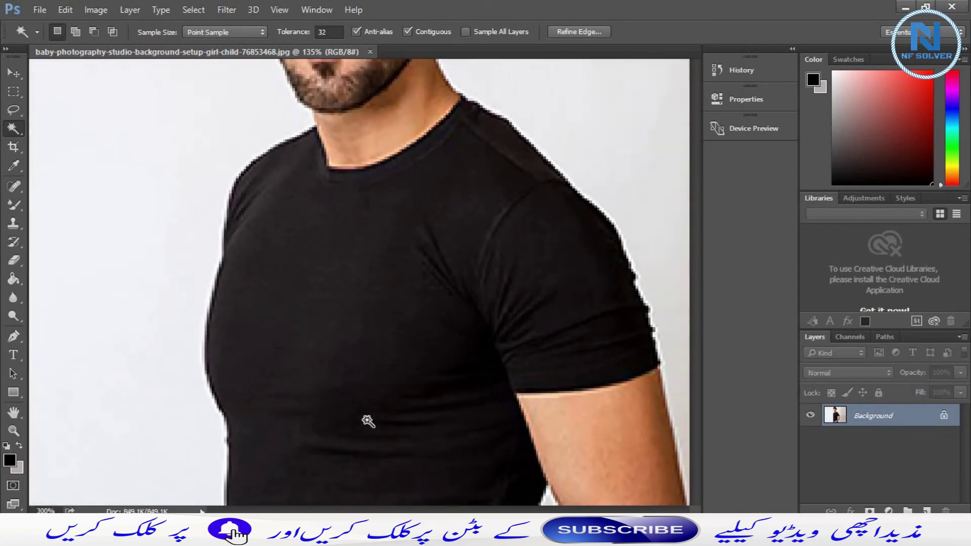
scroll(368, 421, "down", 2)
scroll(357, 126, "up", 2)
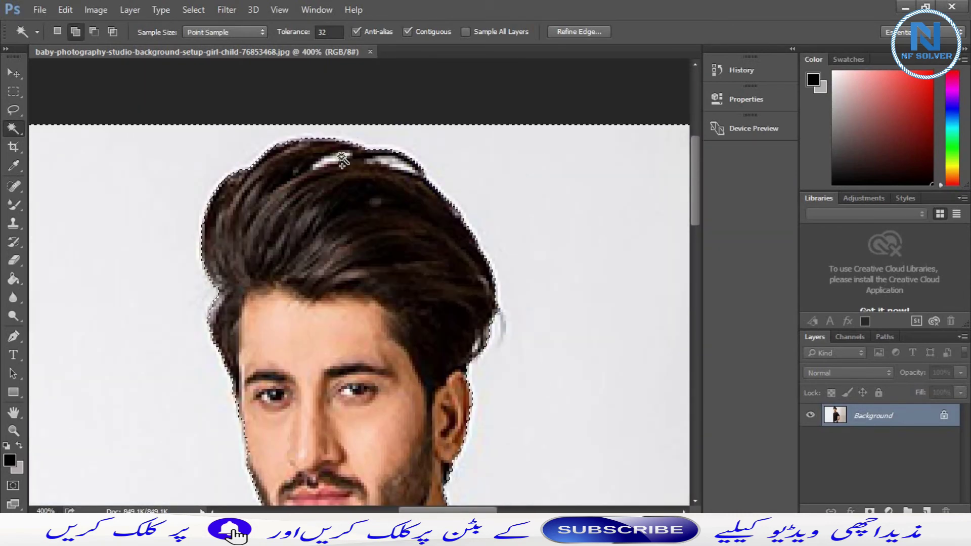
left_click(341, 159)
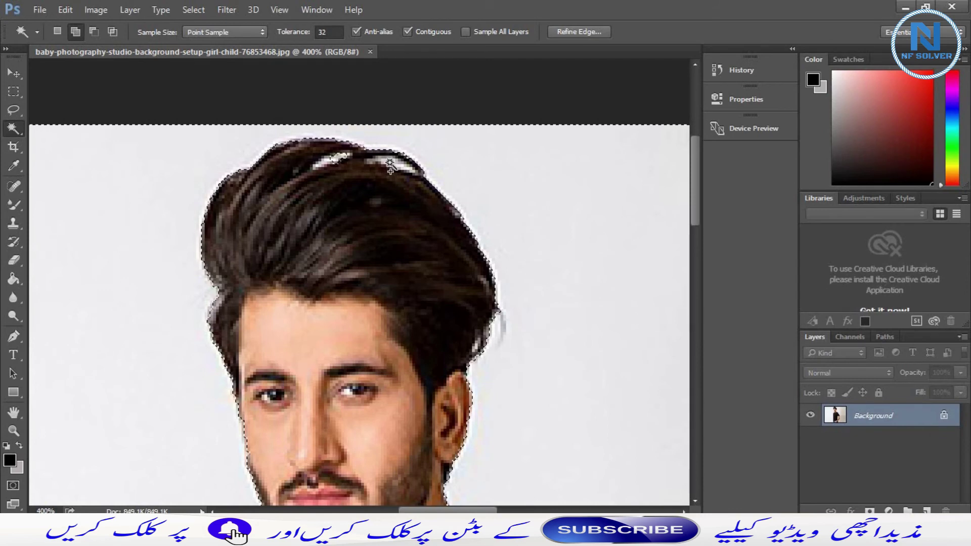
left_click(389, 166)
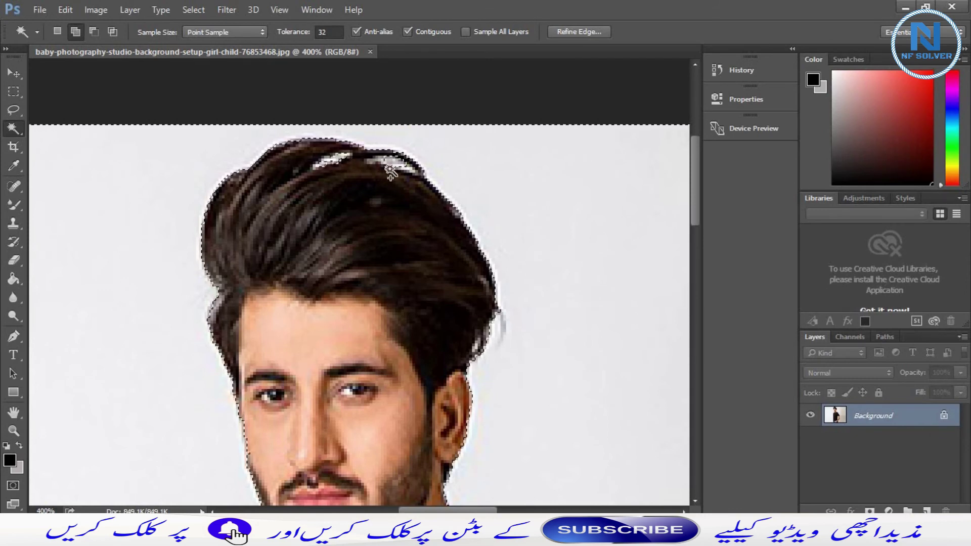
scroll(390, 172, "down", 3)
scroll(390, 172, "down", 2)
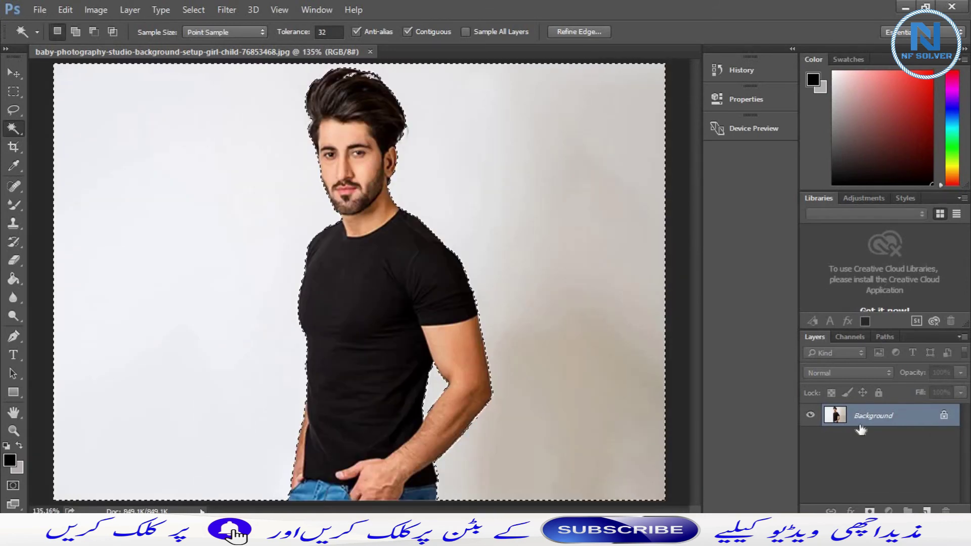
Step: Convert the Background into Layer 0, delete the selected white background, and deselect
double_click(861, 428)
key("Return")
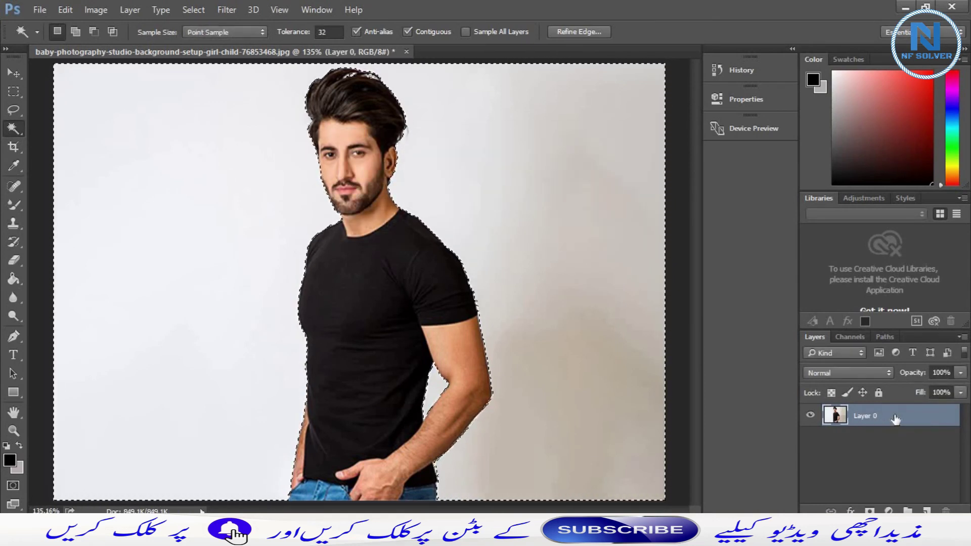
key("Delete")
key("ctrl+d")
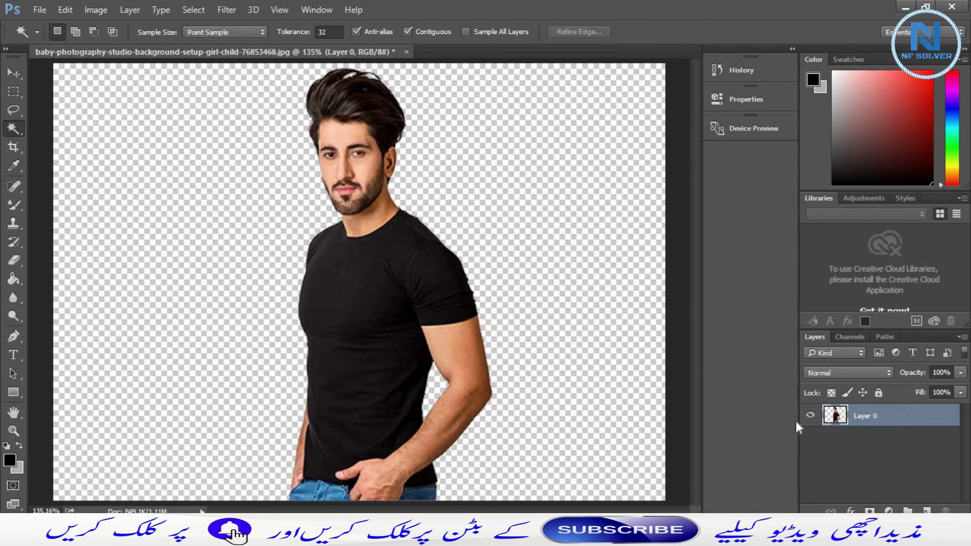
Step: Browse the selection tool choices and return to the Move Tool
left_click(7, 71)
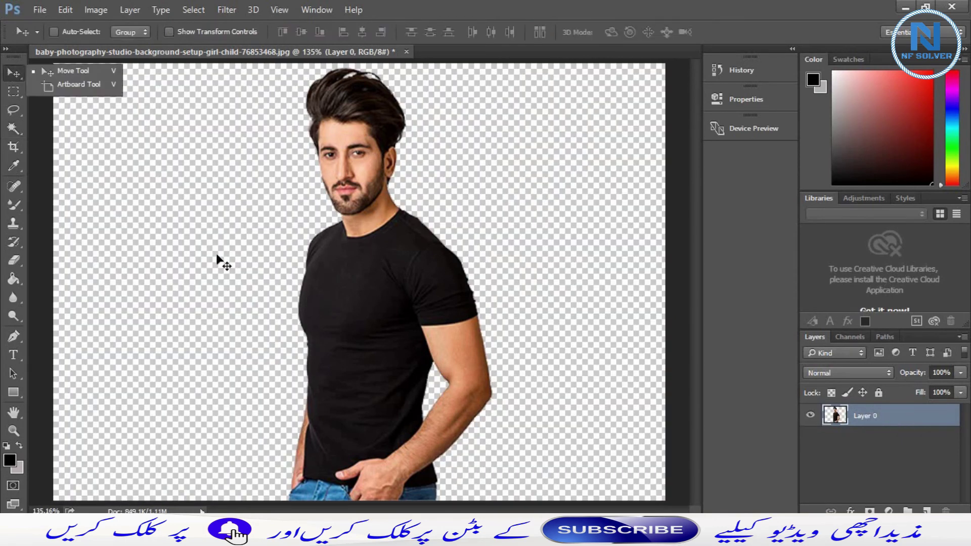
left_click(16, 118)
left_click(15, 129)
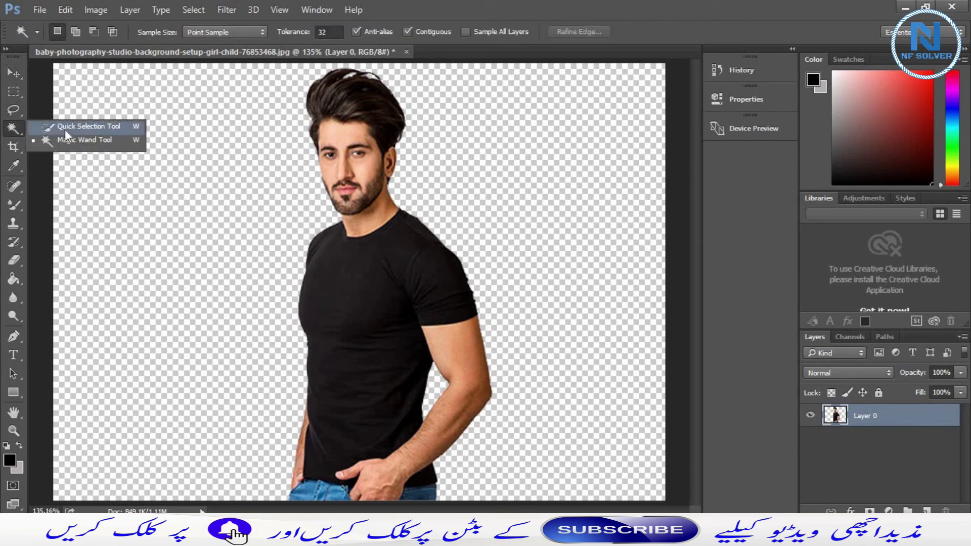
left_click(13, 74)
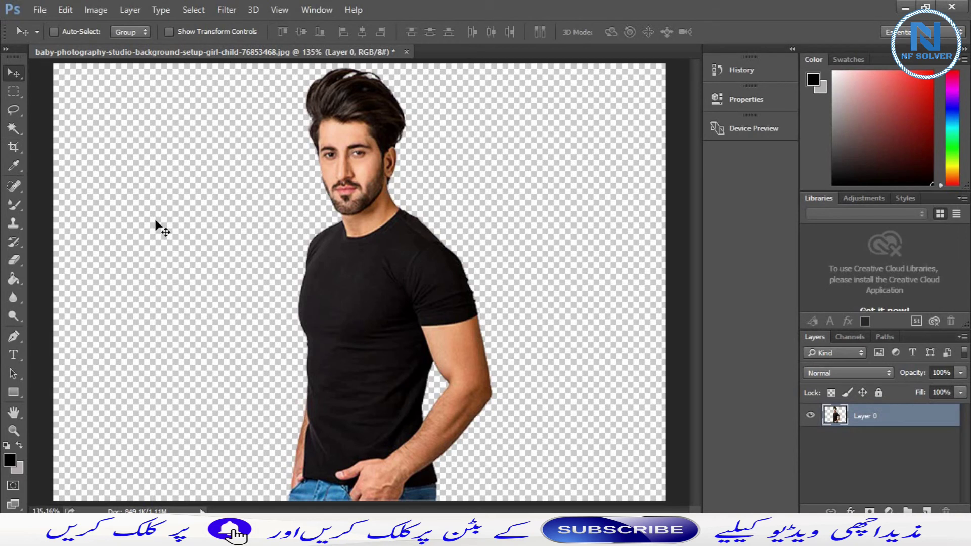
Step: Nudge the cut-out man on the canvas, then switch from Quick Selection to the Crop Tool
mouse_move(312, 287)
left_mouse_down()
mouse_move(399, 286)
mouse_move(312, 291)
left_mouse_up()
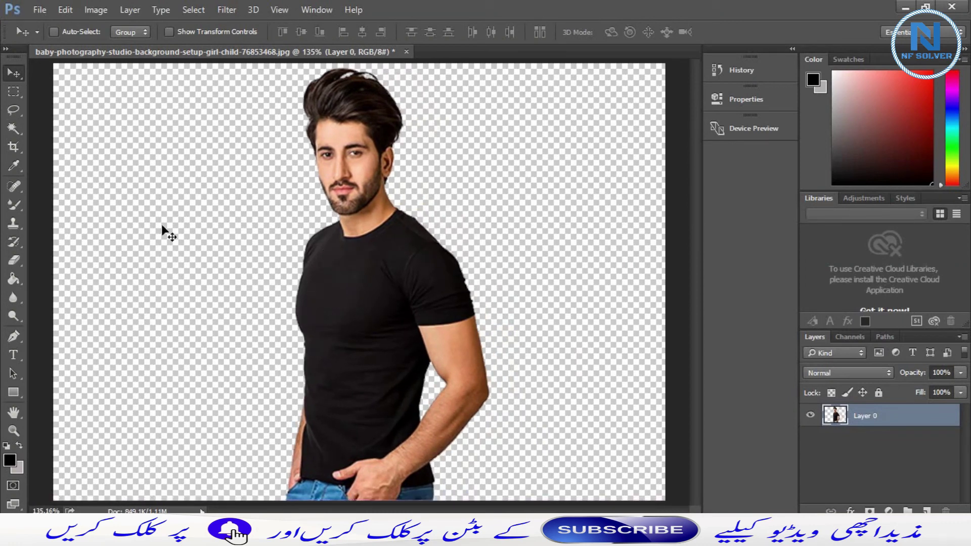
left_click(13, 126)
left_click(61, 127)
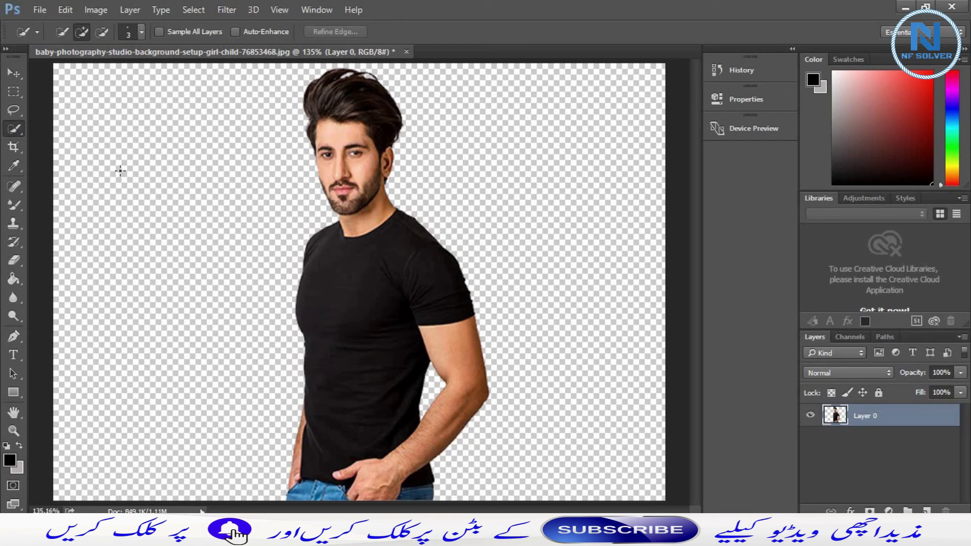
right_click(13, 129)
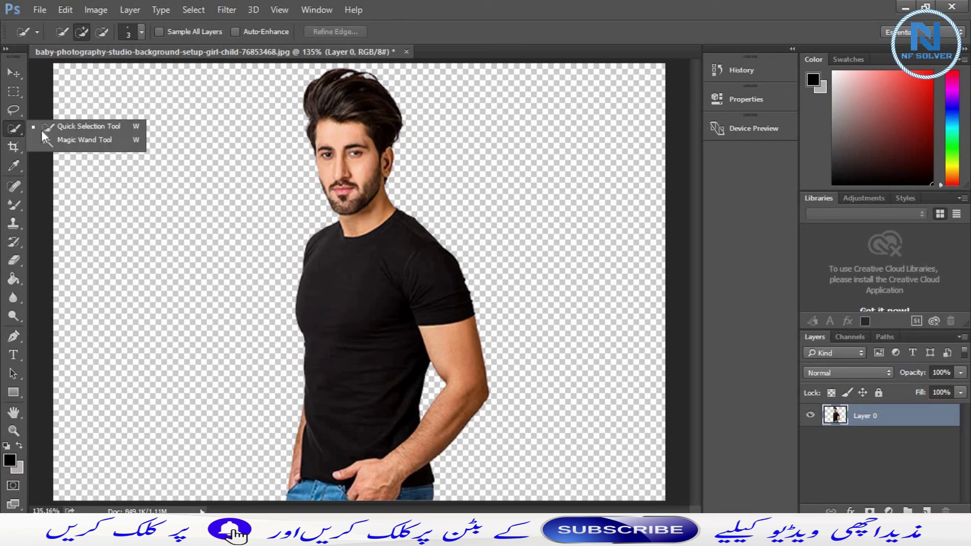
left_click(15, 140)
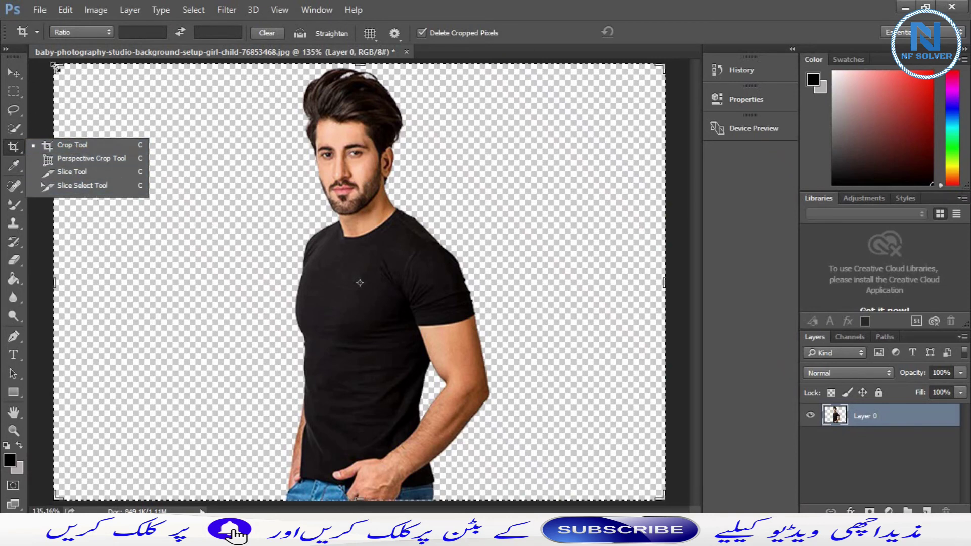
Step: Adjust an initial crop area on the canvas and apply it
mouse_move(94, 88)
left_mouse_down()
mouse_move(370, 255)
mouse_move(303, 167)
left_mouse_up()
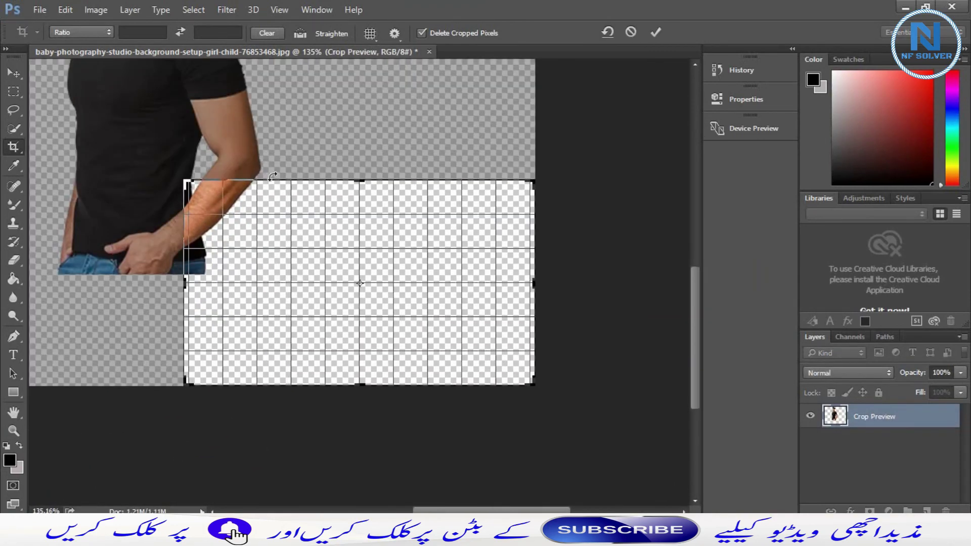
mouse_move(369, 283)
left_mouse_down()
mouse_move(511, 342)
mouse_move(479, 285)
left_mouse_up()
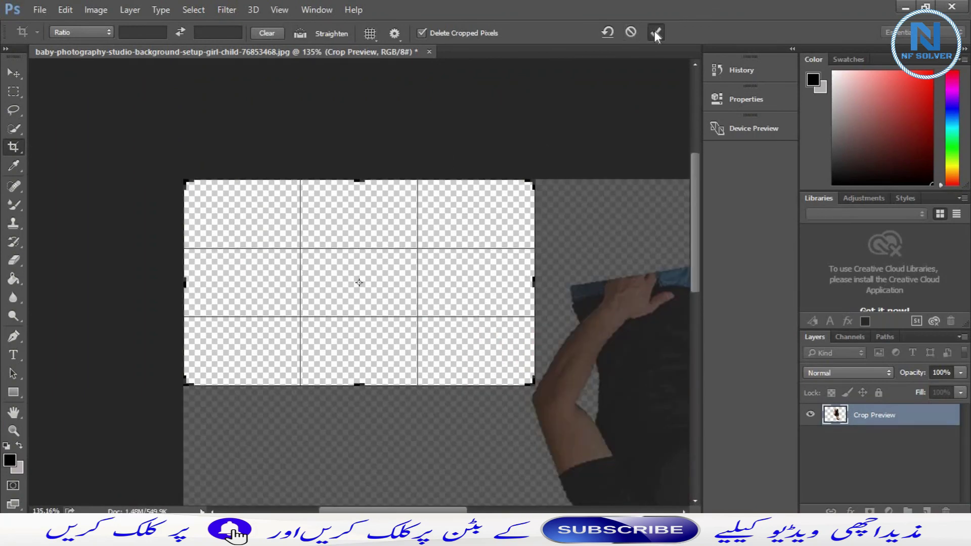
left_click(654, 31)
Step: Crop tightly around the man's head, extending the box upward to include his hair
left_click_drag(267, 82, 491, 217)
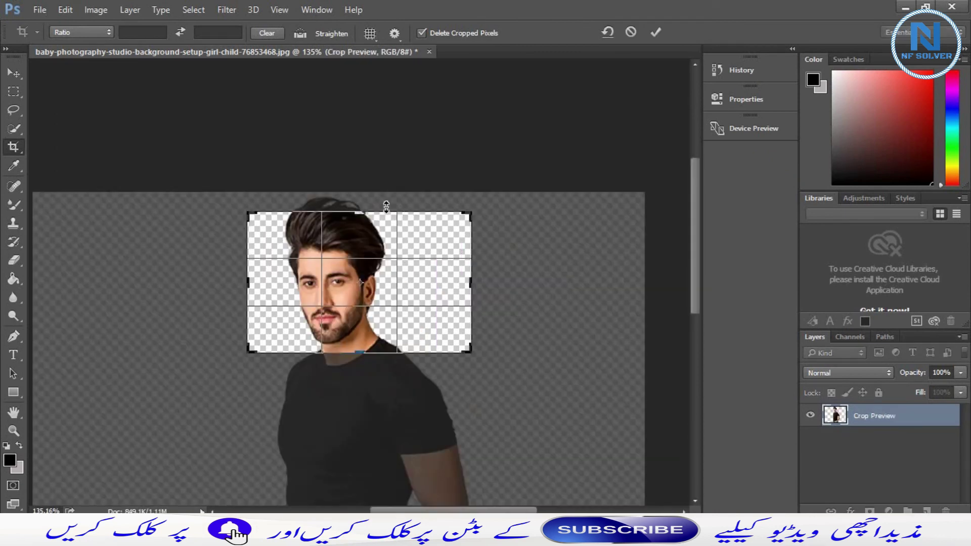
left_click_drag(359, 217, 359, 198)
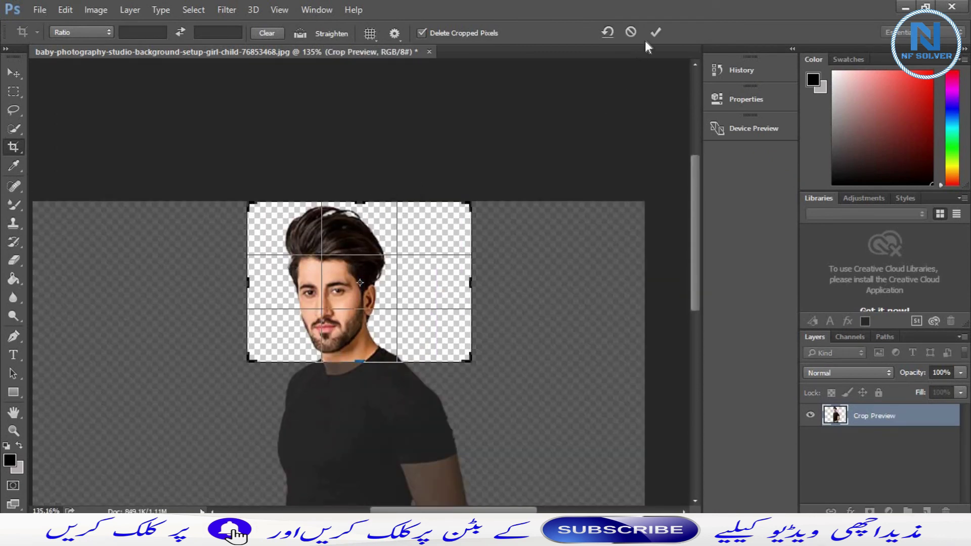
left_click(655, 33)
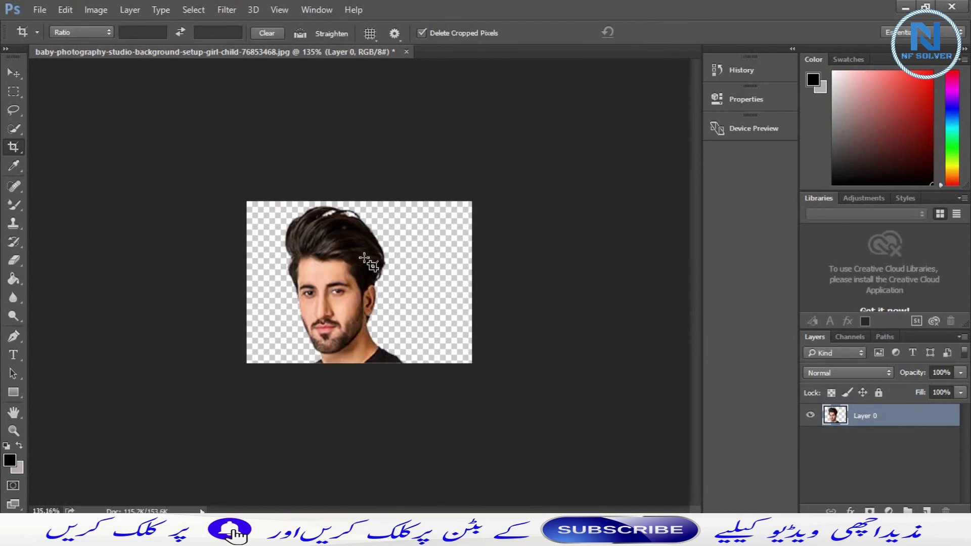
right_click(25, 147)
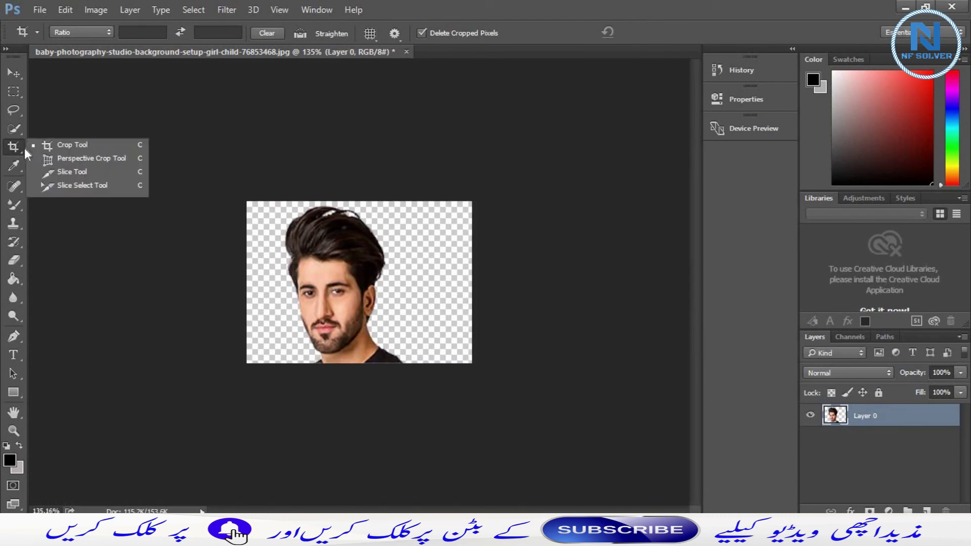
Step: Perspective-crop the head with a grid tapered inward at the bottom and raised to the canvas top
left_click(52, 158)
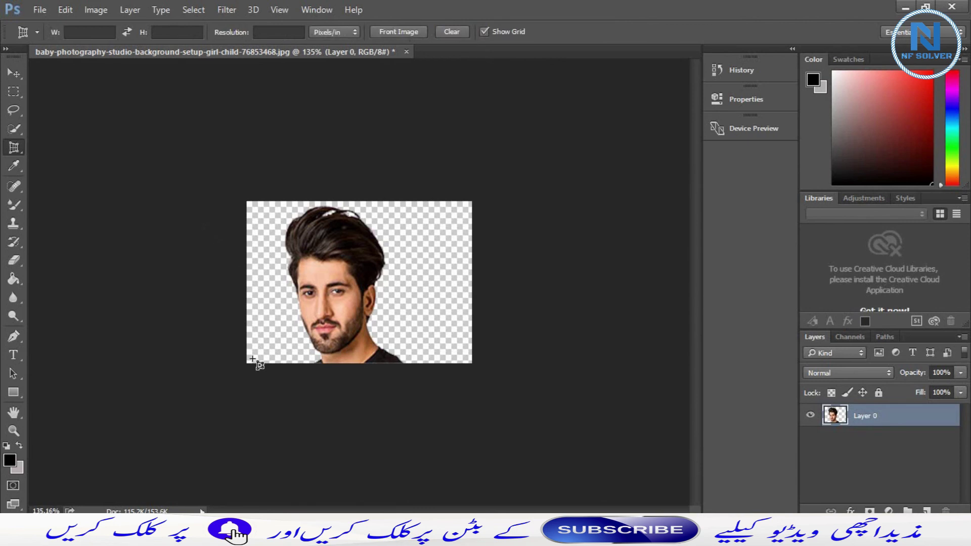
left_click_drag(268, 213, 417, 355)
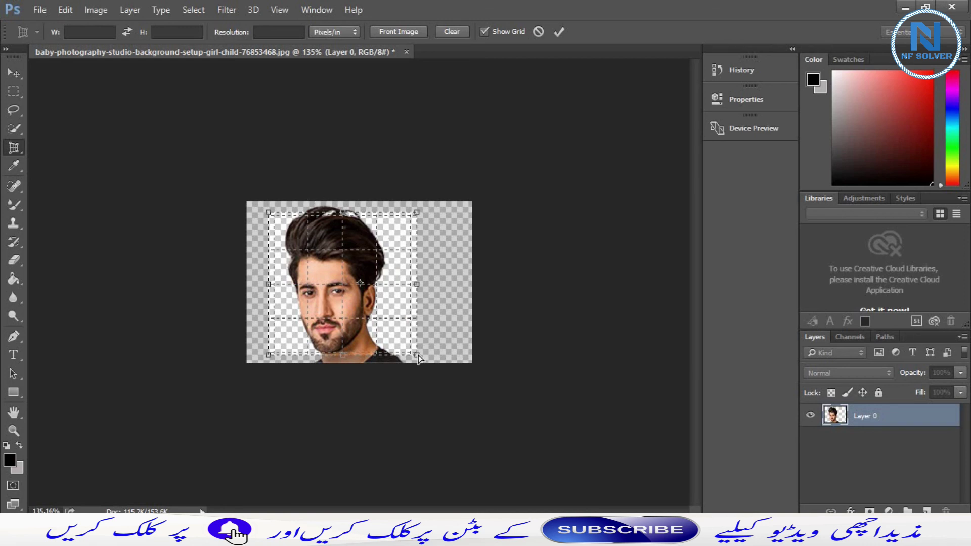
left_click_drag(418, 355, 378, 357)
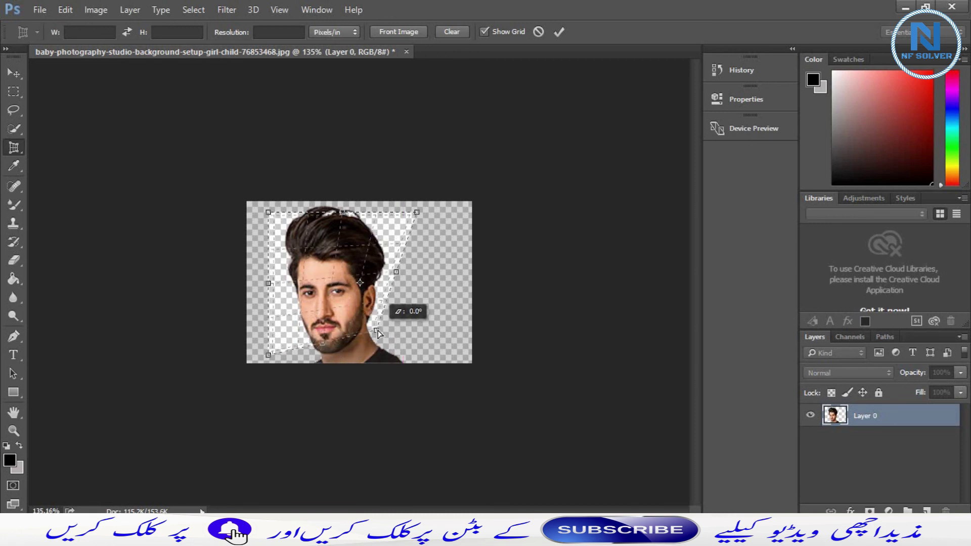
left_click_drag(379, 356, 377, 350)
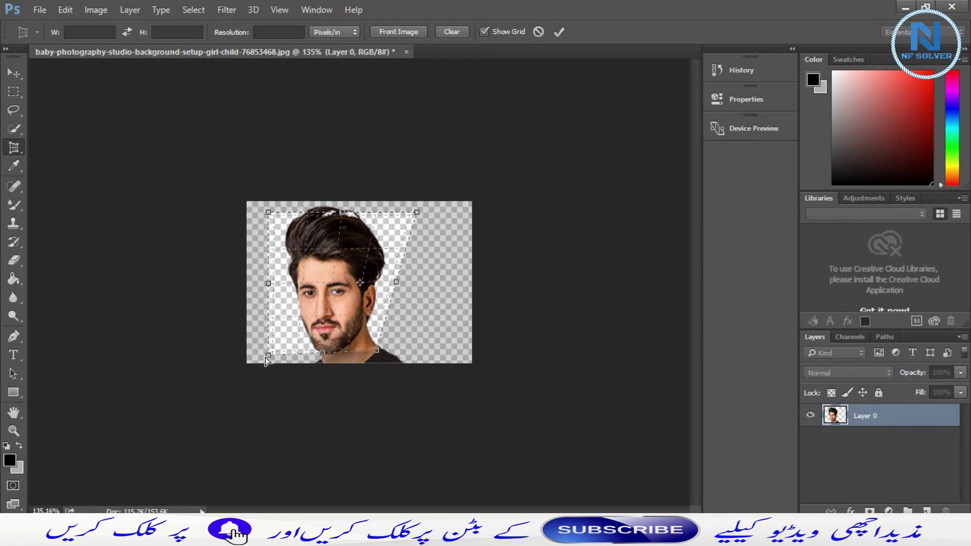
left_click_drag(266, 360, 302, 363)
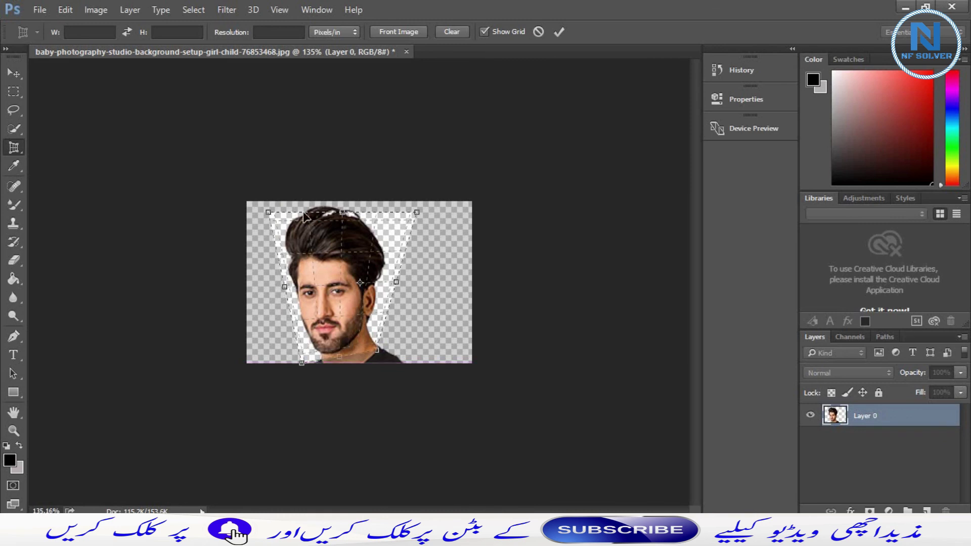
left_click_drag(268, 213, 268, 201)
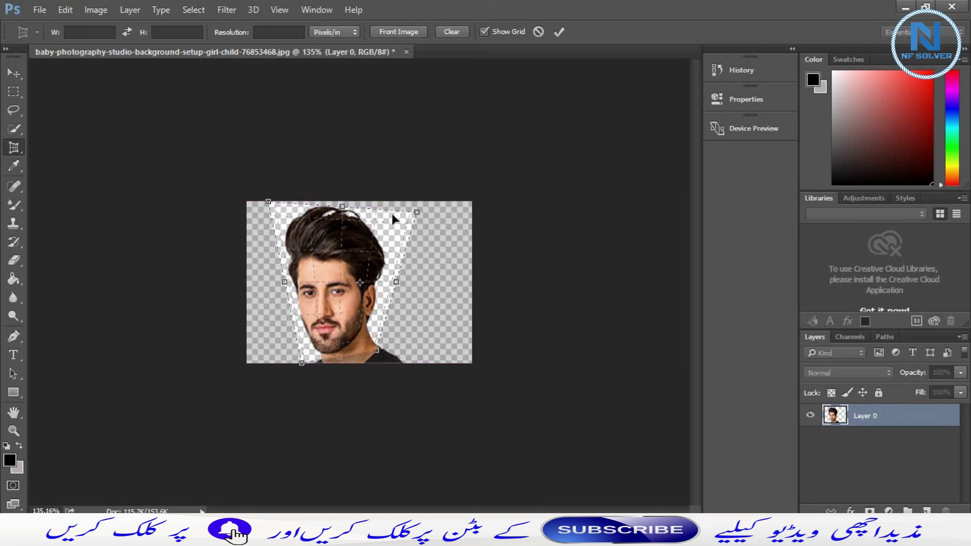
left_click_drag(416, 216, 417, 201)
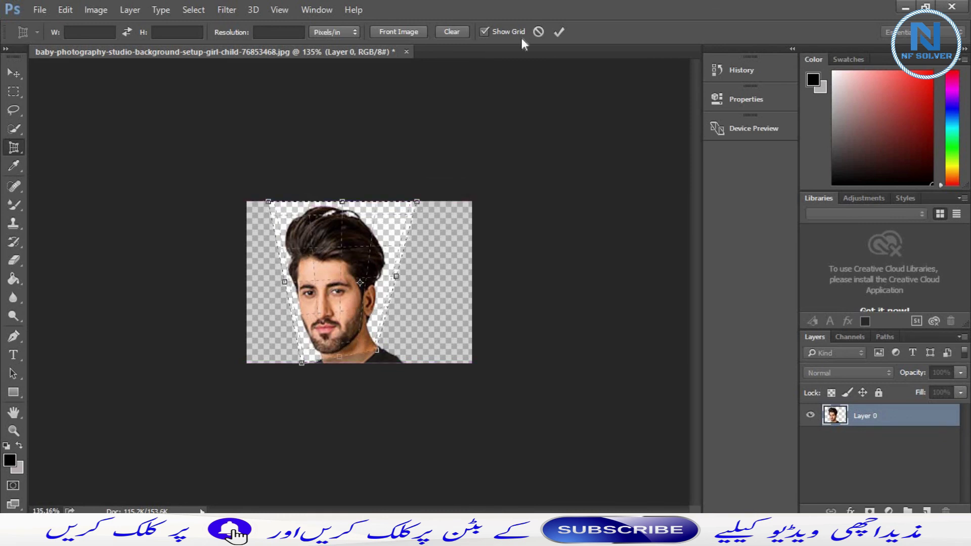
left_click(560, 30)
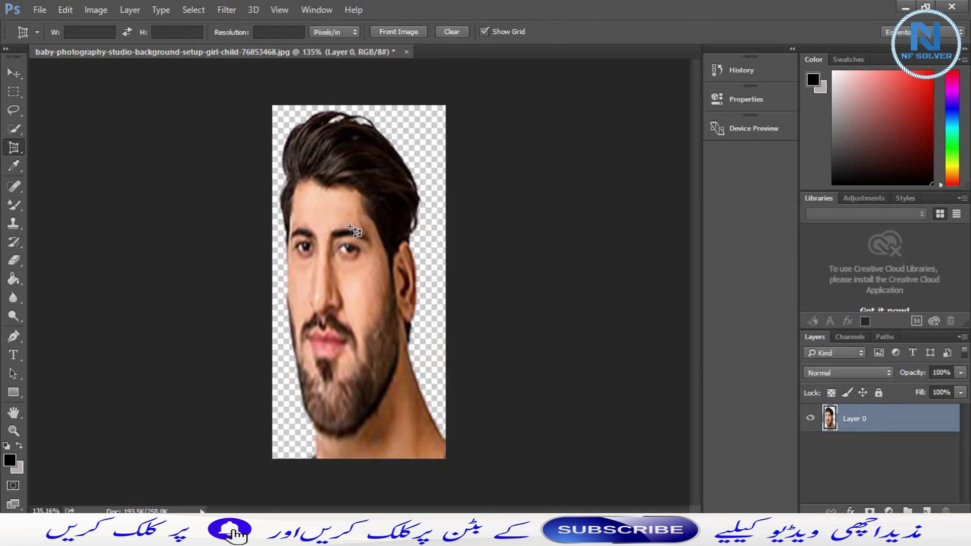
left_click(17, 76)
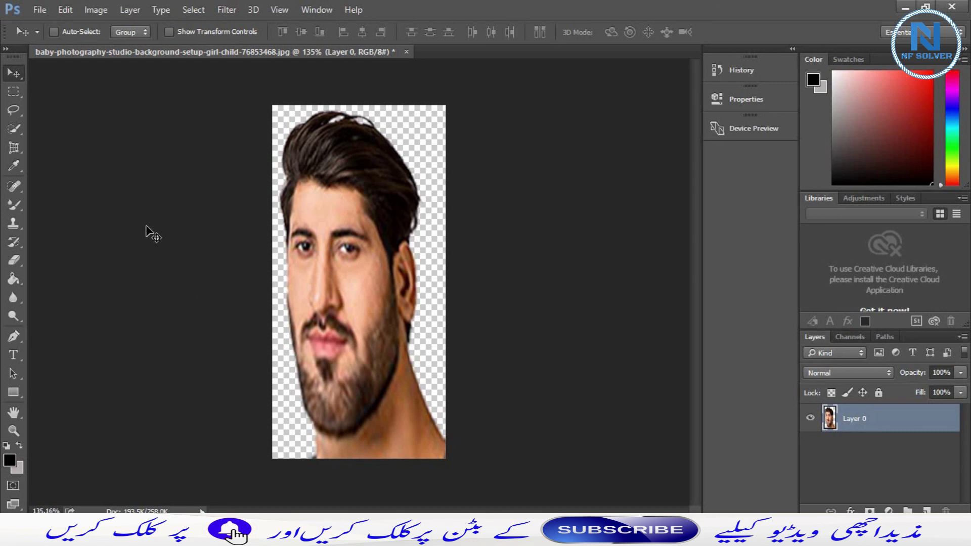
left_click(16, 145)
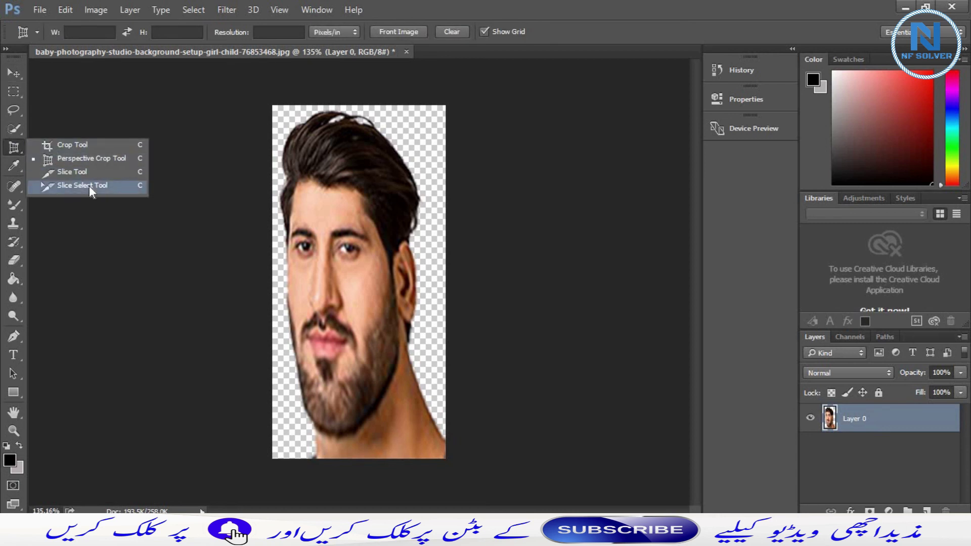
left_click(14, 73)
left_click(119, 222)
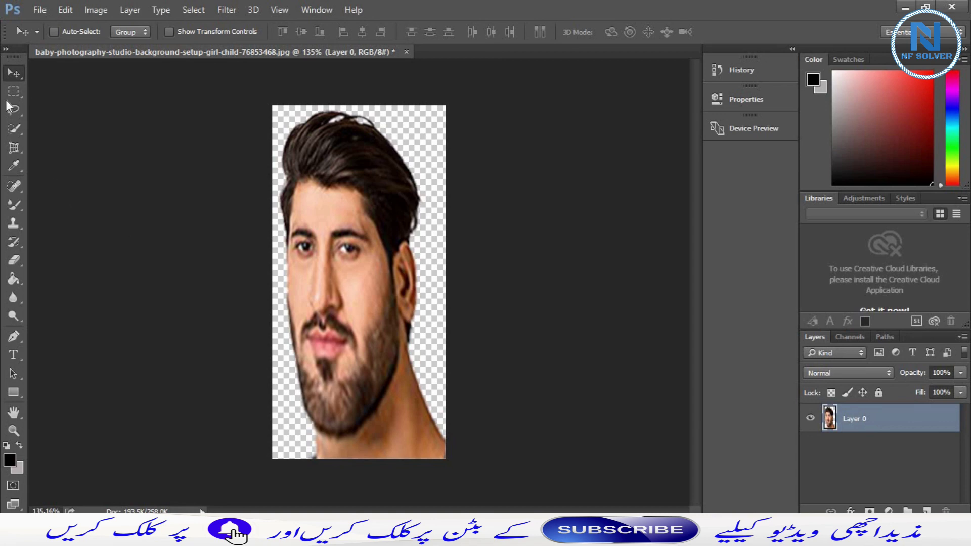
Step: Undo the perspective crop and step back to the original uncut photo
key("ctrl+z")
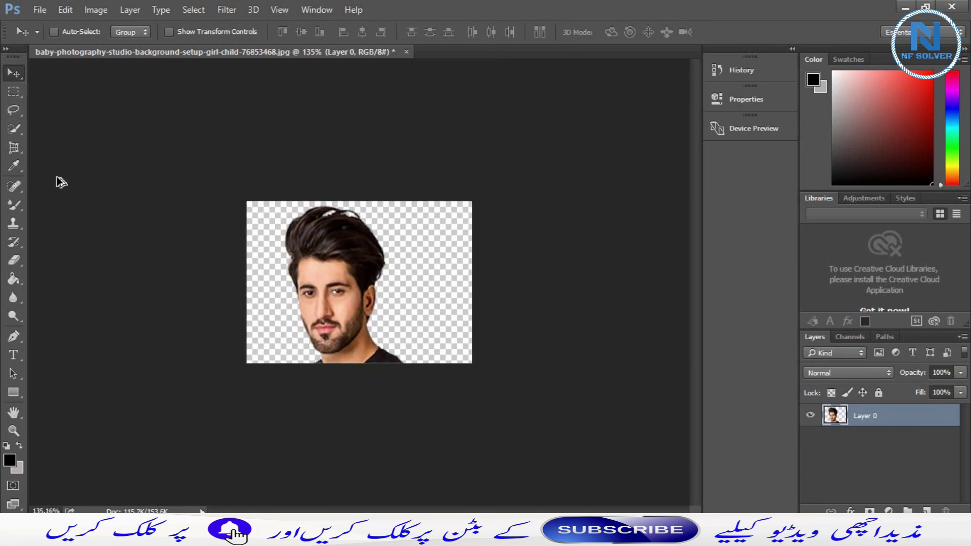
key("ctrl+alt+z")
key("ctrl+alt+z")
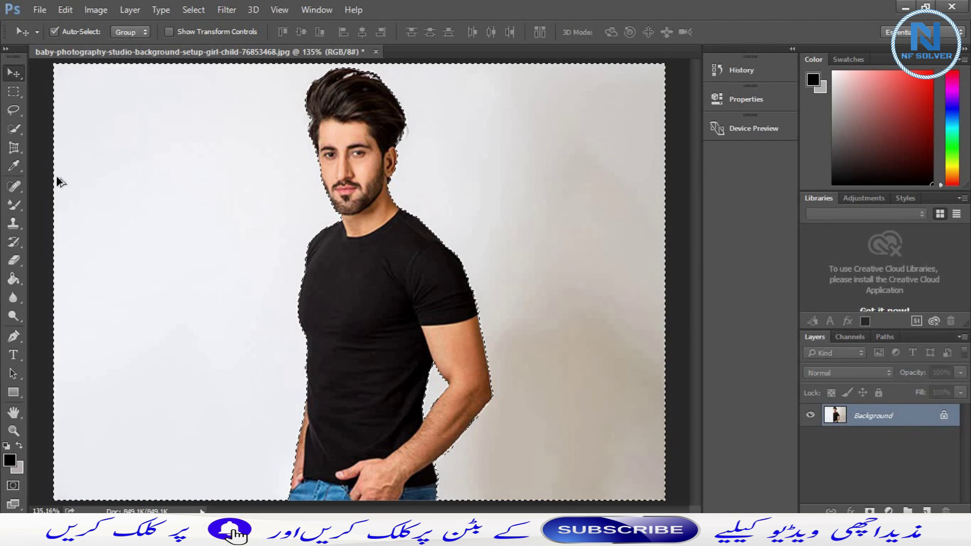
key("ctrl")
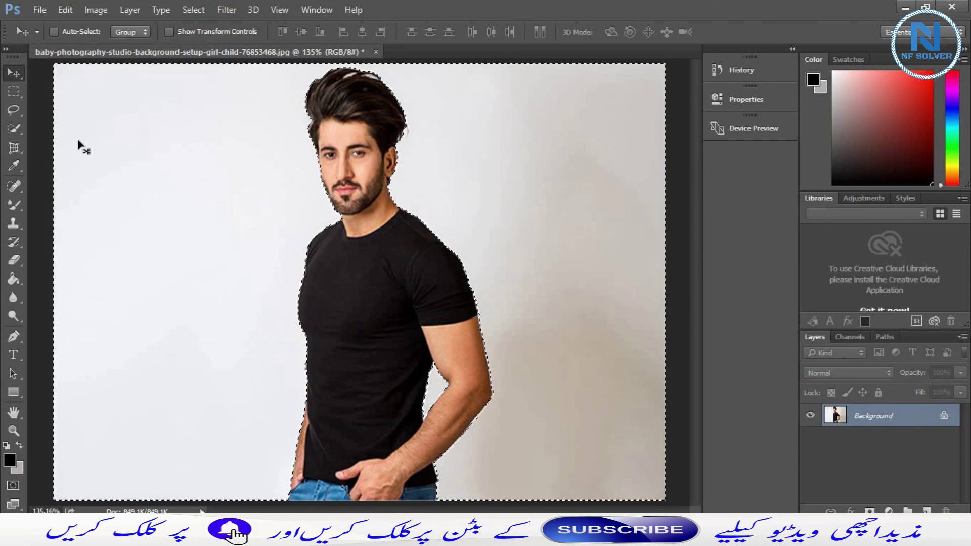
Step: Sample the light grey background as the foreground colour with the Eyedropper
left_click(17, 165)
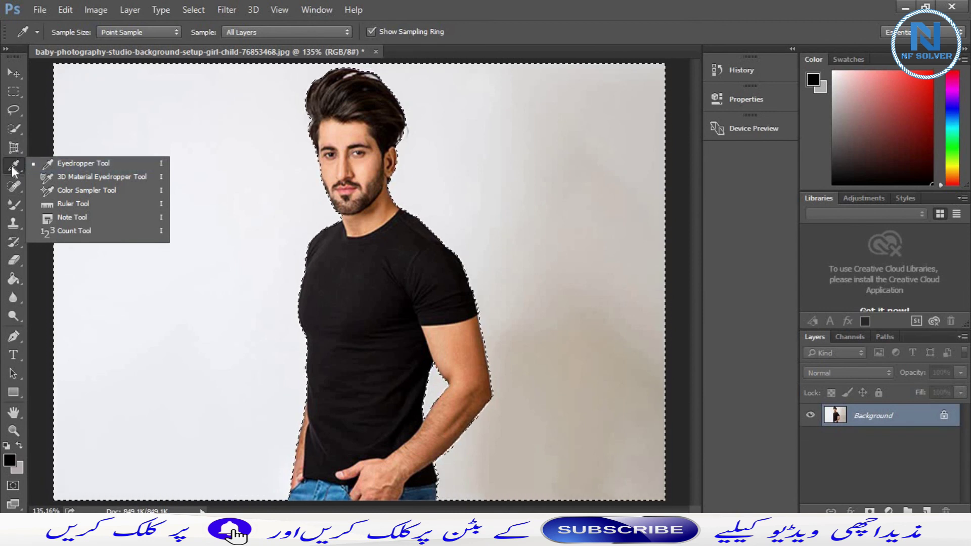
left_click(122, 384)
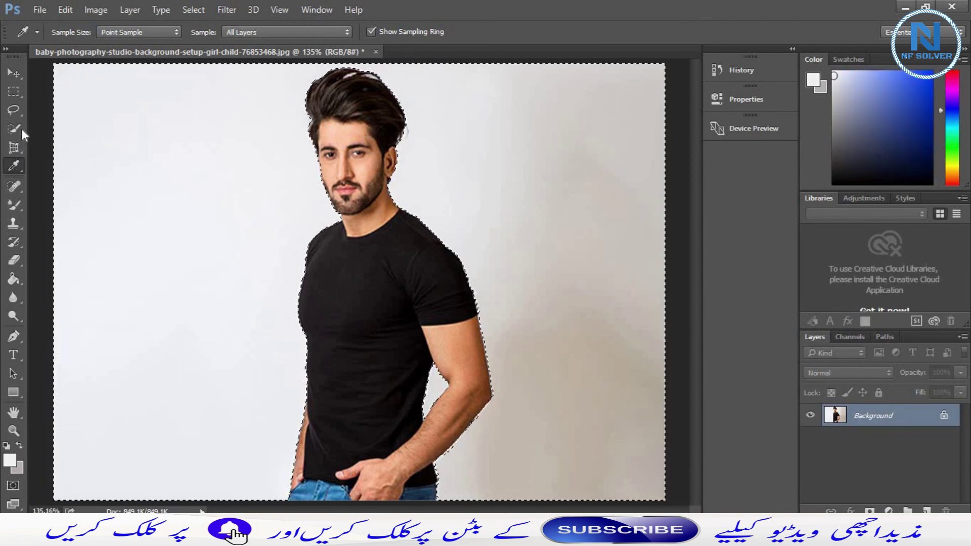
left_click(6, 75)
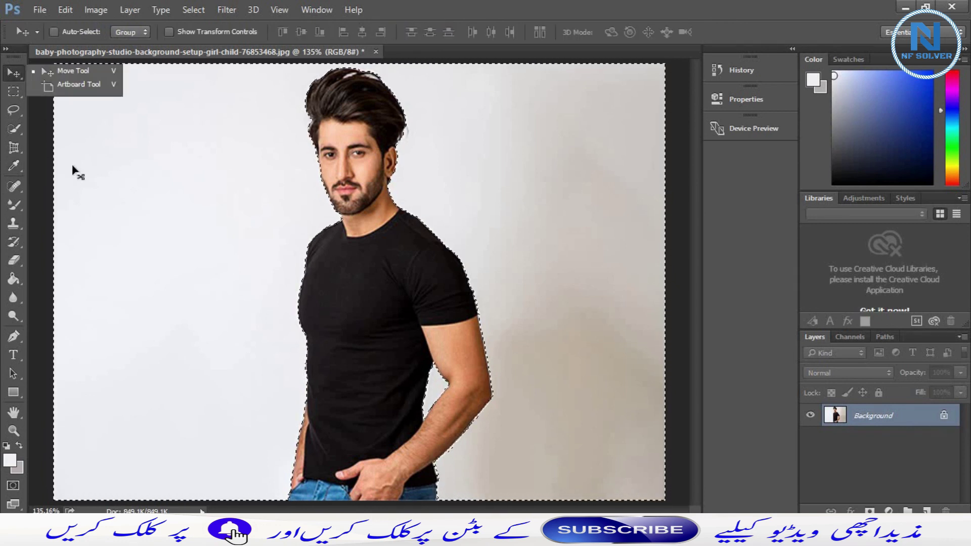